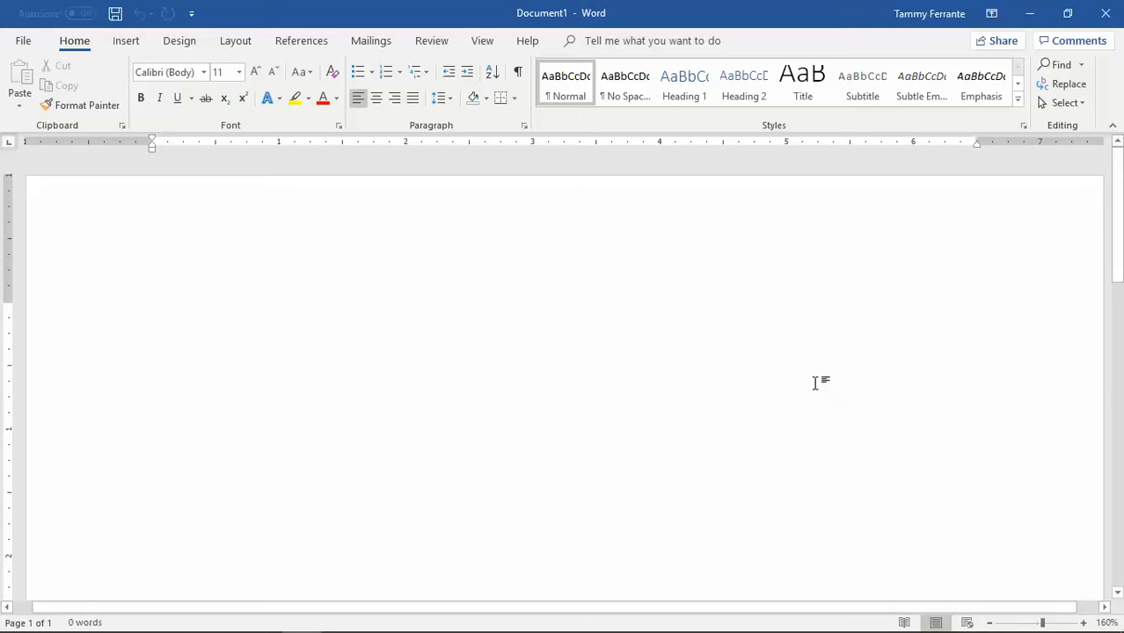
Save the blank document to the Desktop folder as a Word document named "APA Template"
{"action": "left_click", "coordinate": [24, 41]}
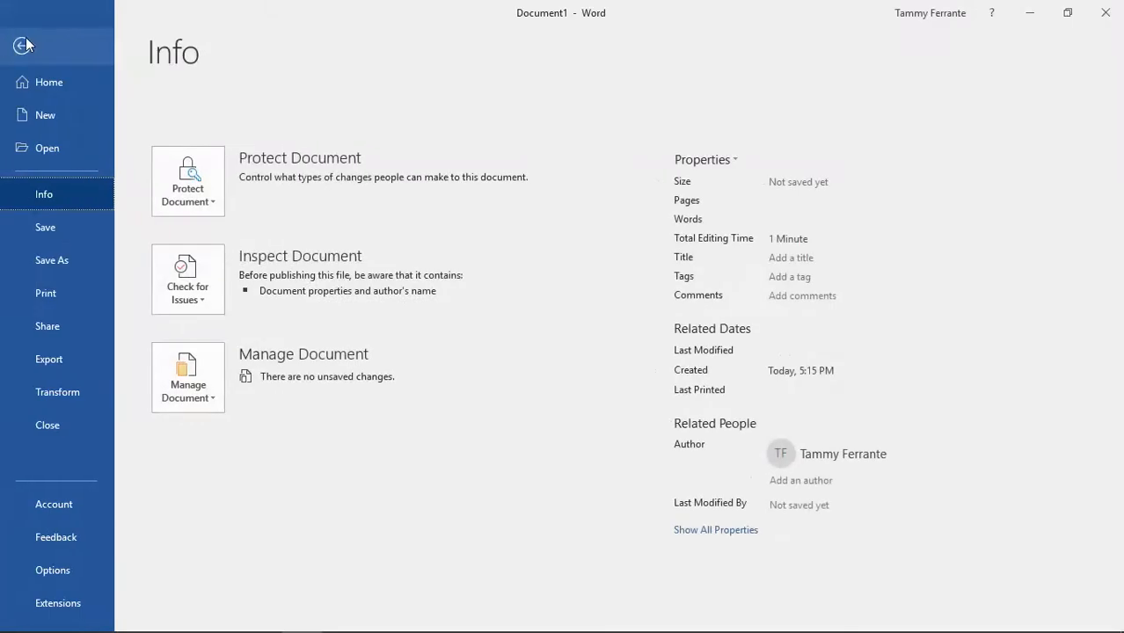
{"action": "left_click", "coordinate": [46, 257]}
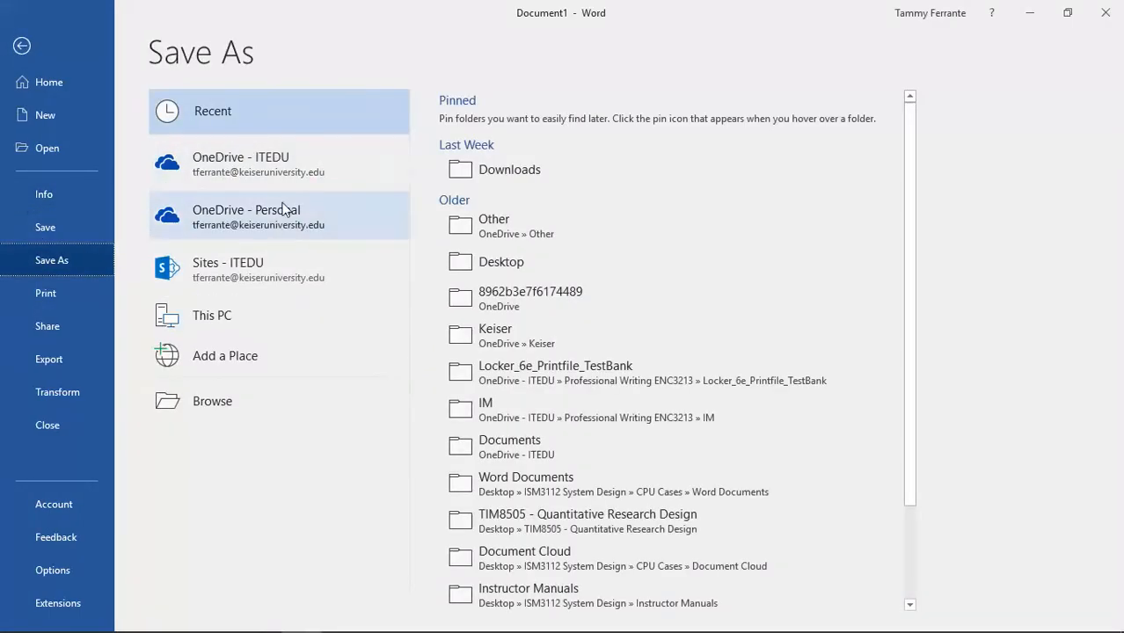
{"action": "left_click", "coordinate": [246, 405]}
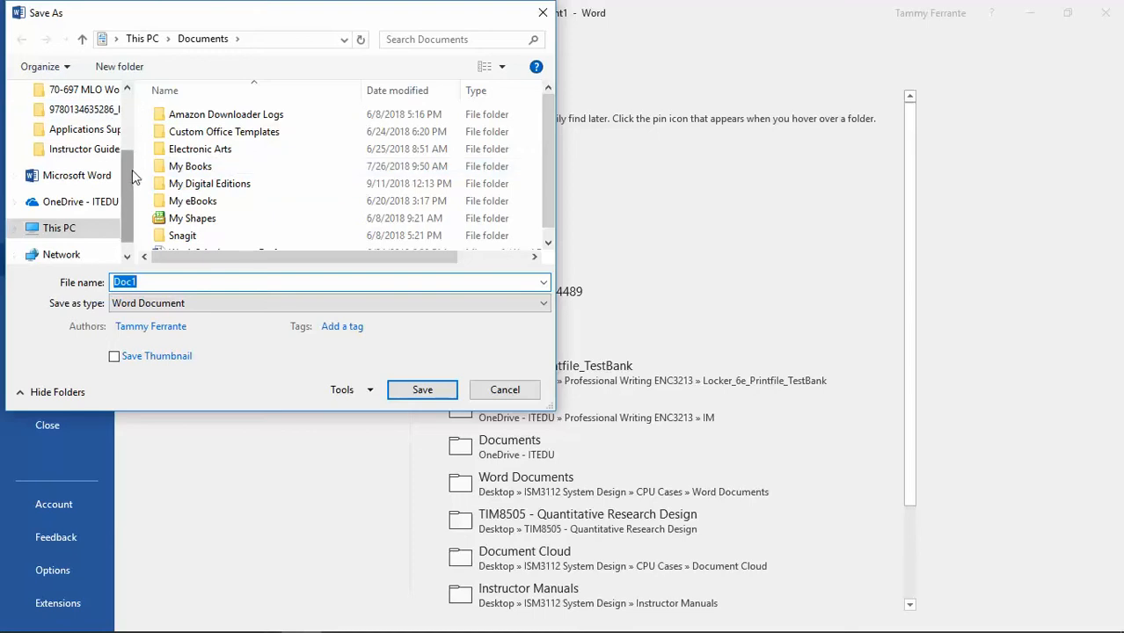
{"action": "left_click_drag", "start_coordinate": [130, 185], "coordinate": [129, 131]}
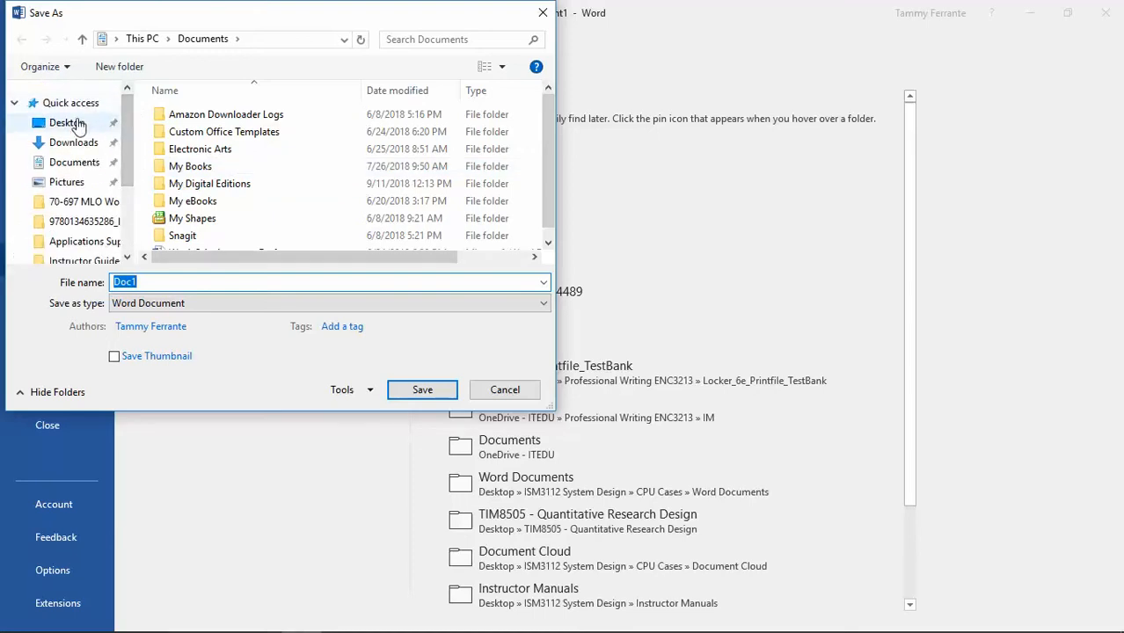
{"action": "left_click", "coordinate": [77, 124]}
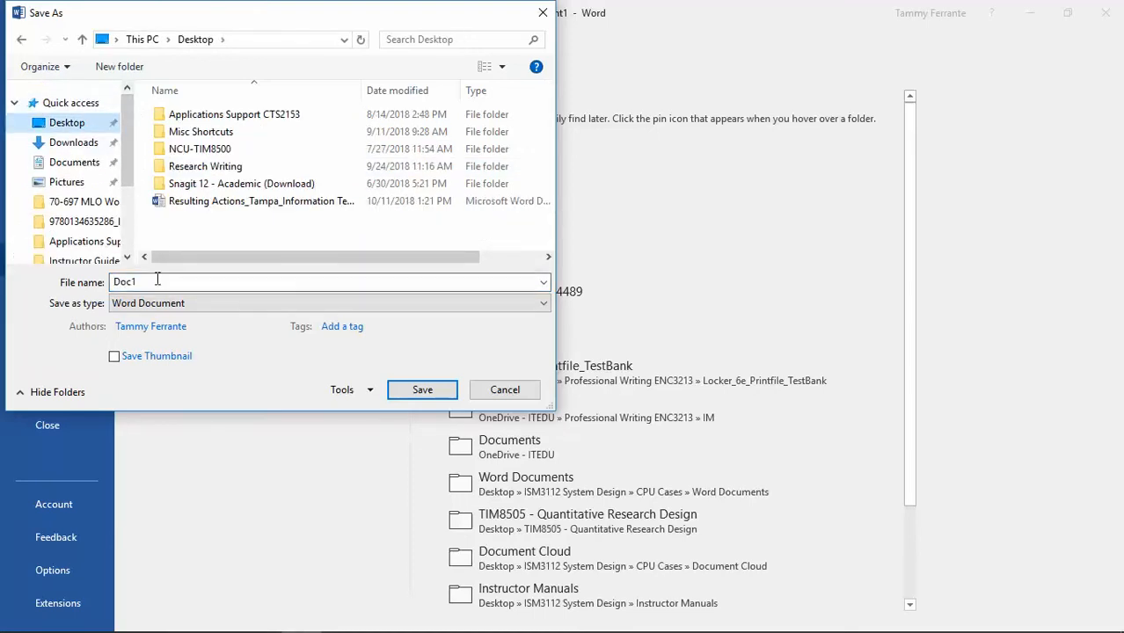
{"action": "type", "text": "AP"}
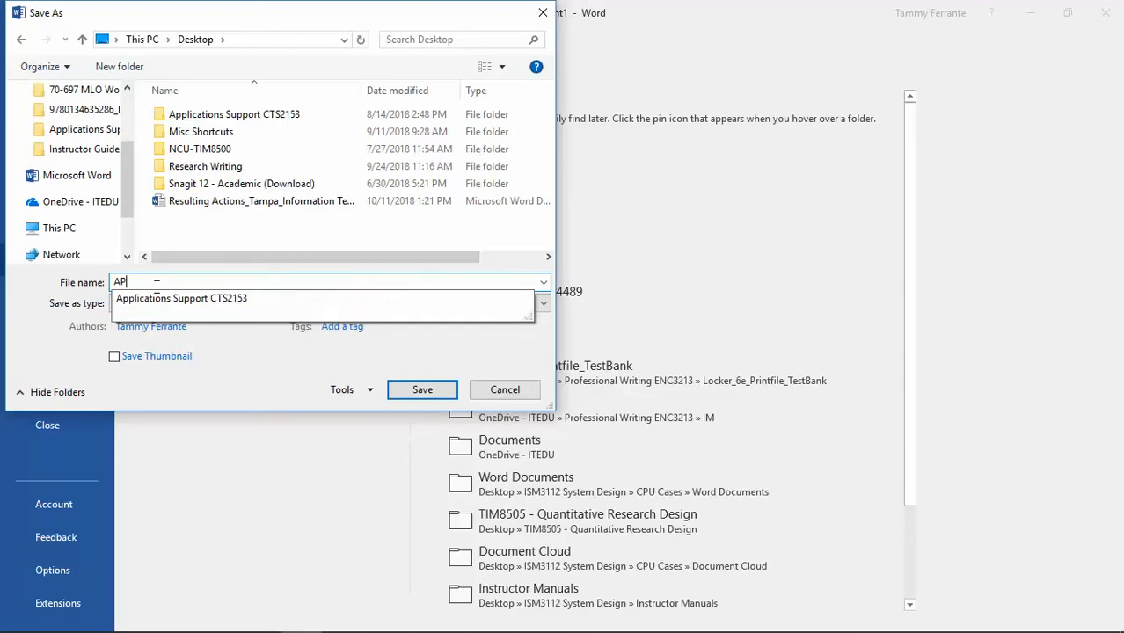
{"action": "type", "text": "A Templ"}
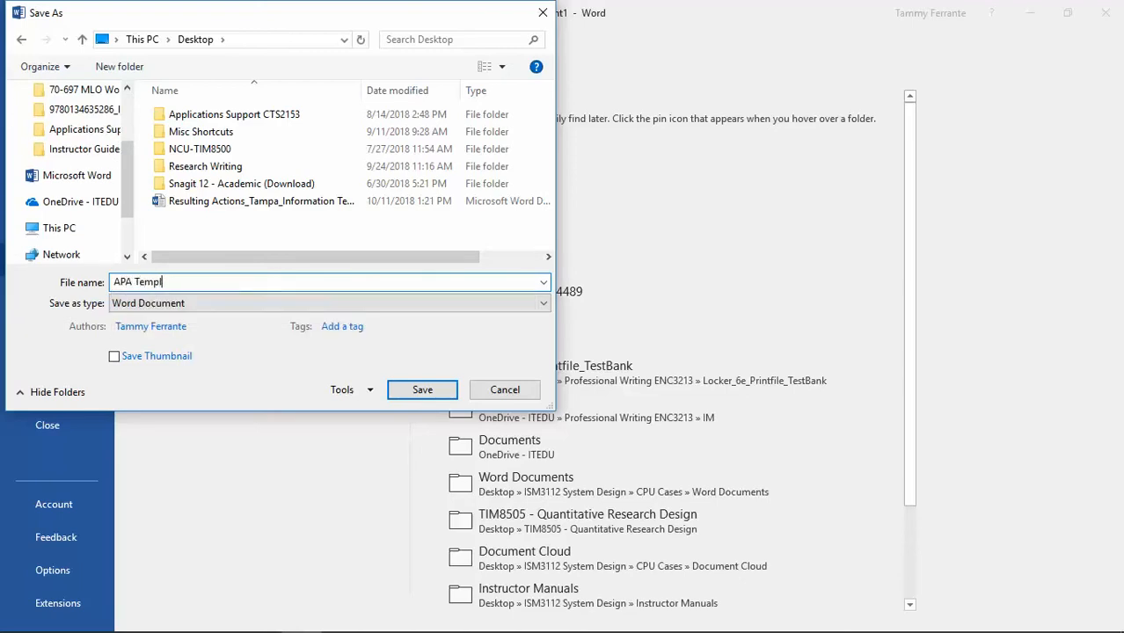
{"action": "type", "text": "ate"}
{"action": "left_click", "coordinate": [424, 392]}
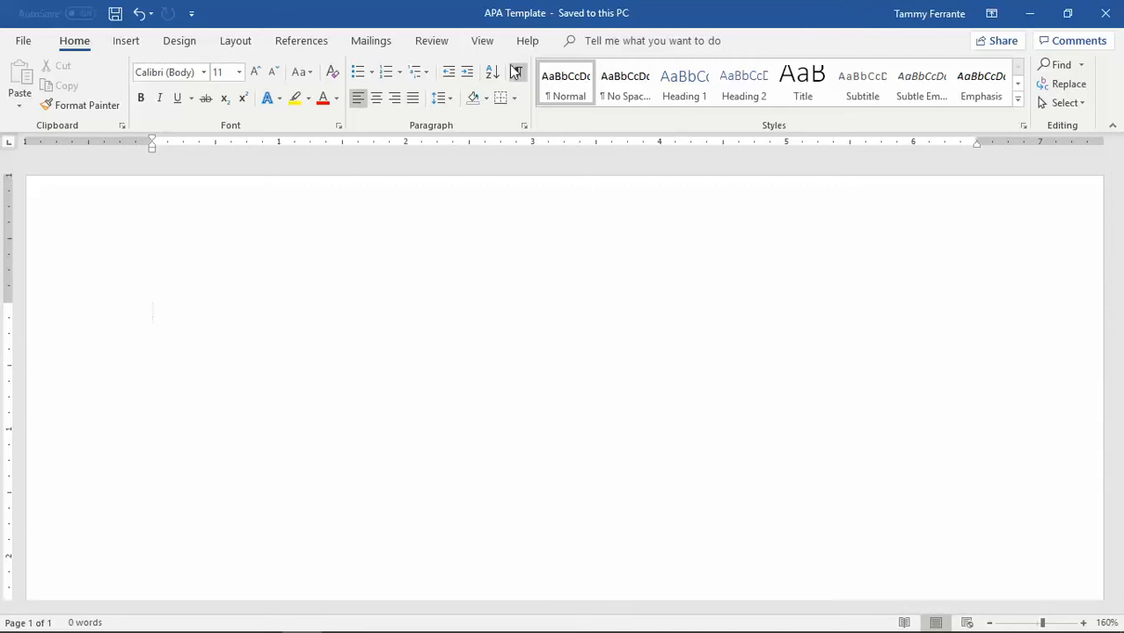
{"action": "left_click", "coordinate": [490, 46]}
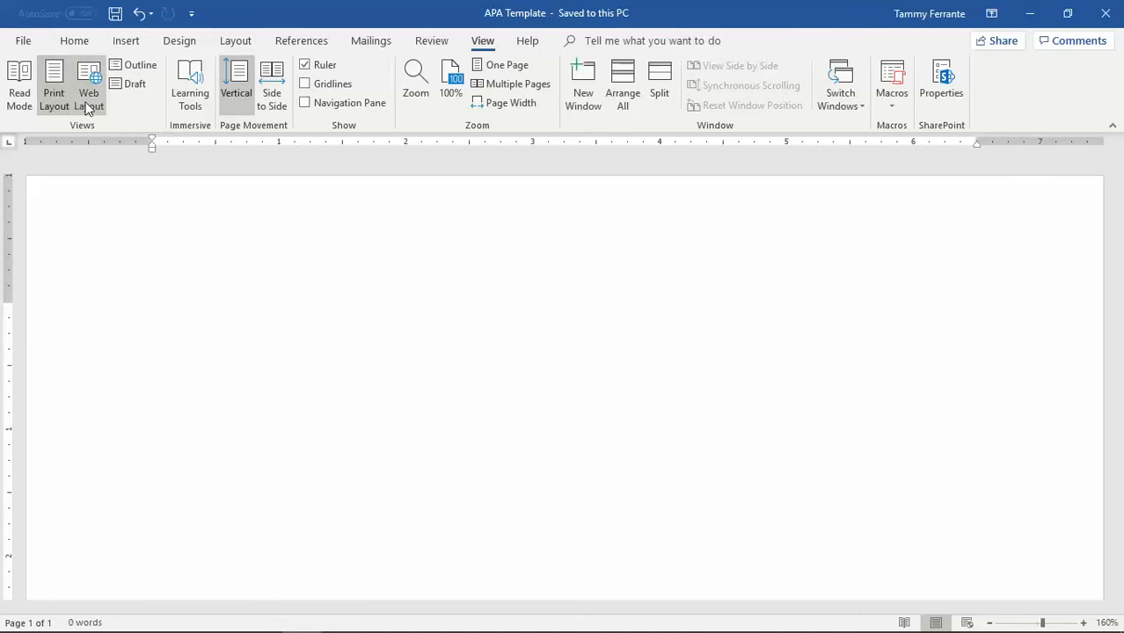
{"action": "left_click", "coordinate": [72, 42]}
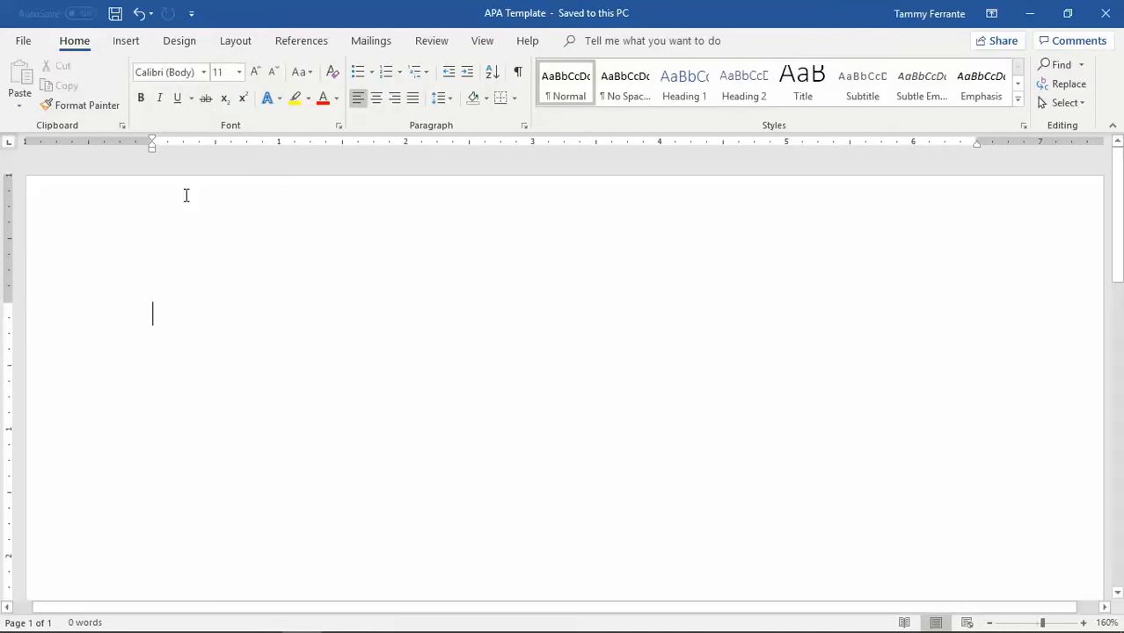
Give the document a different first-page header and insert a Plain Number 3 page number at the top of the page
{"action": "double_click", "coordinate": [161, 213]}
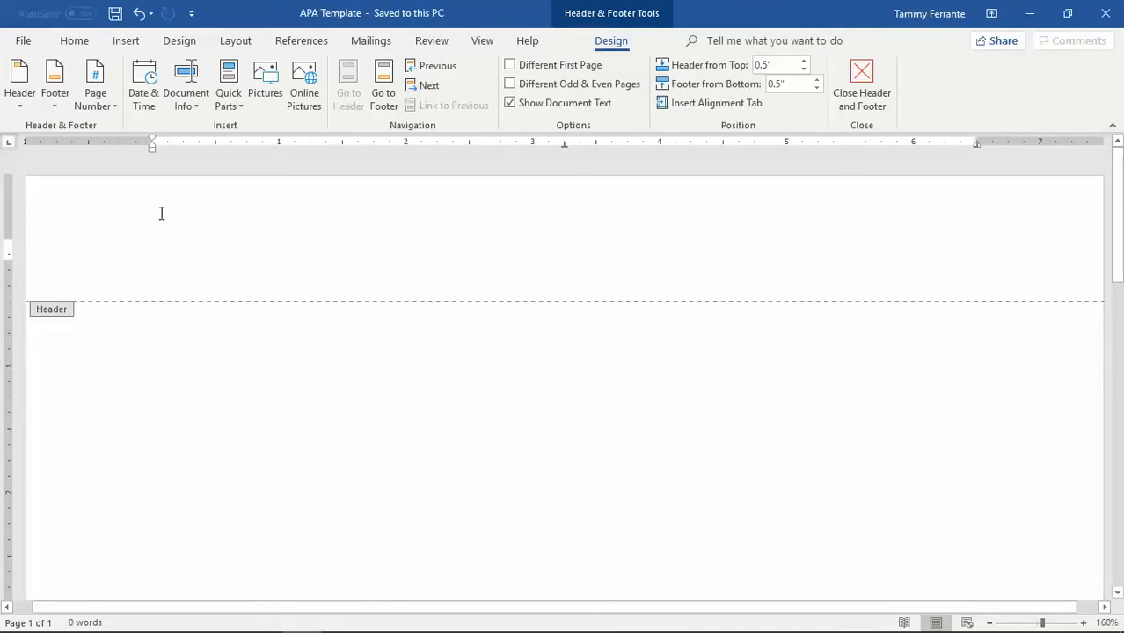
{"action": "left_click", "coordinate": [511, 66]}
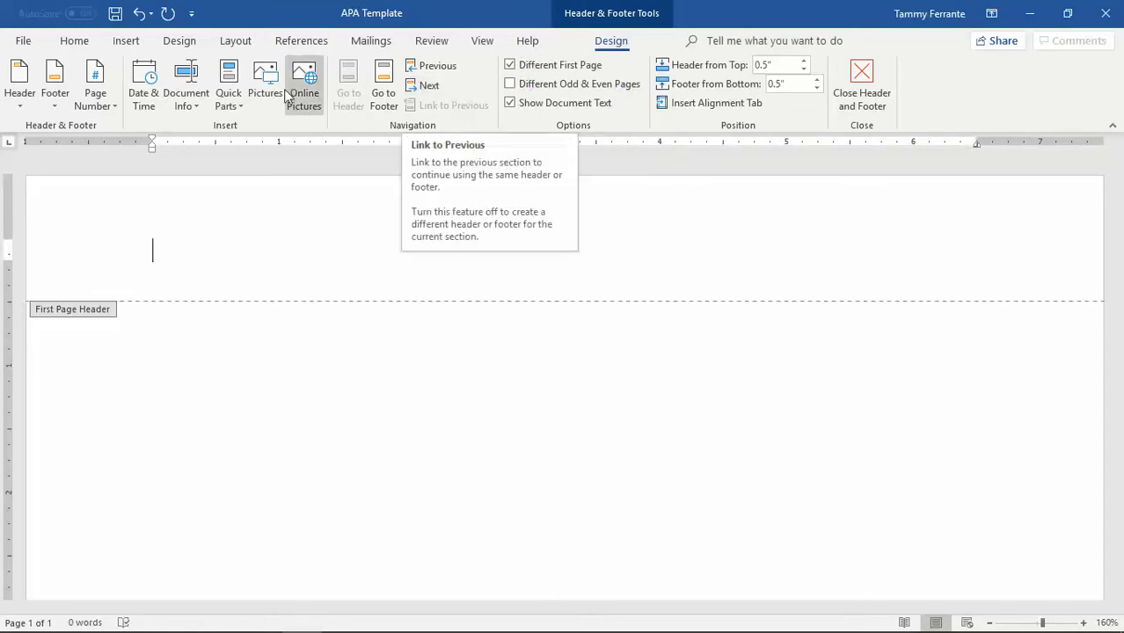
{"action": "left_click", "coordinate": [113, 110]}
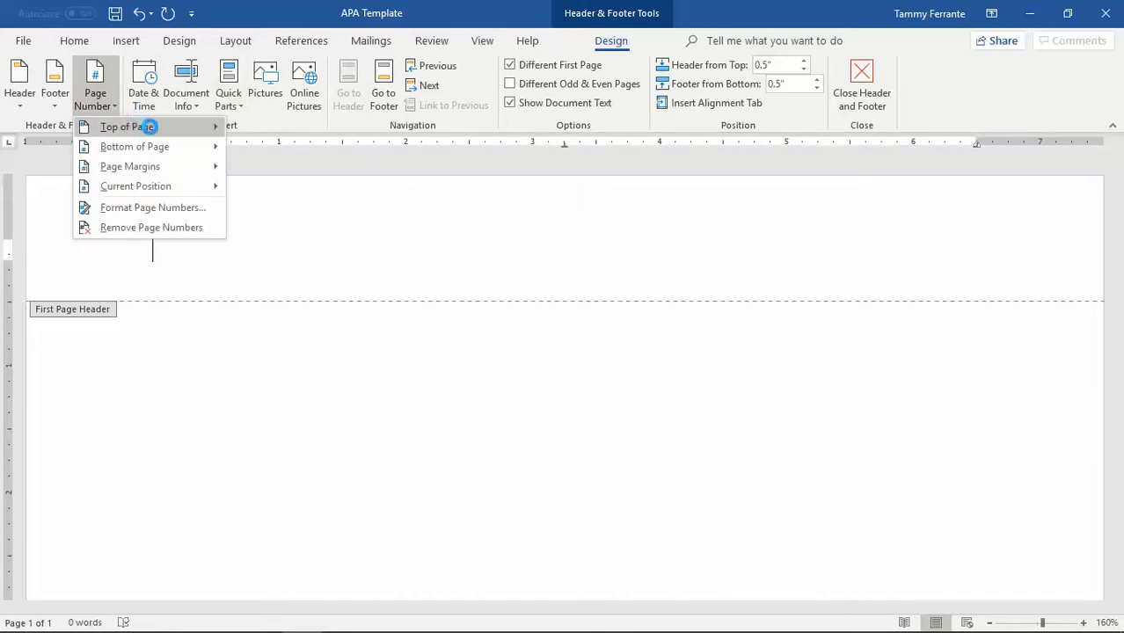
{"action": "mouse_move", "coordinate": [153, 131]}
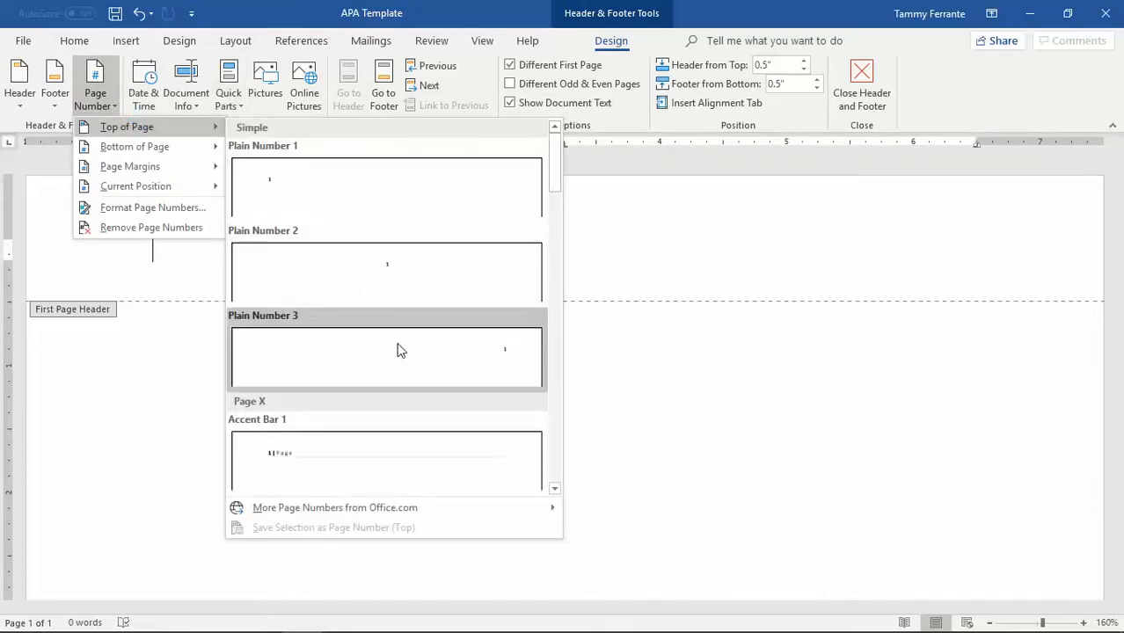
{"action": "left_click", "coordinate": [399, 350]}
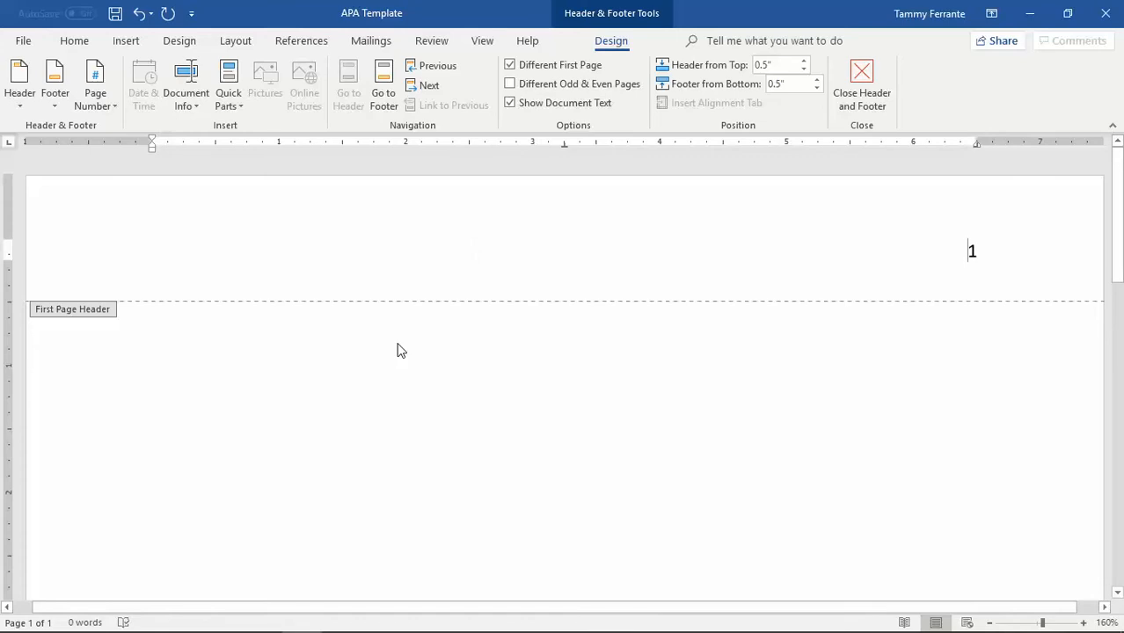
Enter "Running head: NAME OF PAPER" before the page number, tabbed so the text sits at the left margin and the number at the right
{"action": "type", "text": "Runnin"}
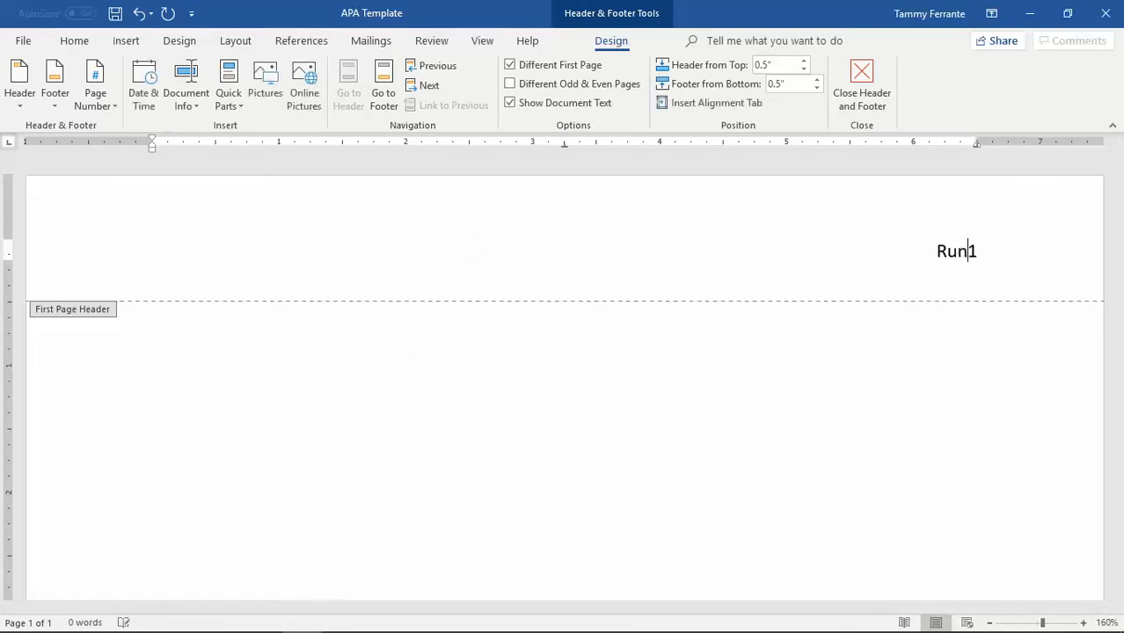
{"action": "type", "text": "g head:"}
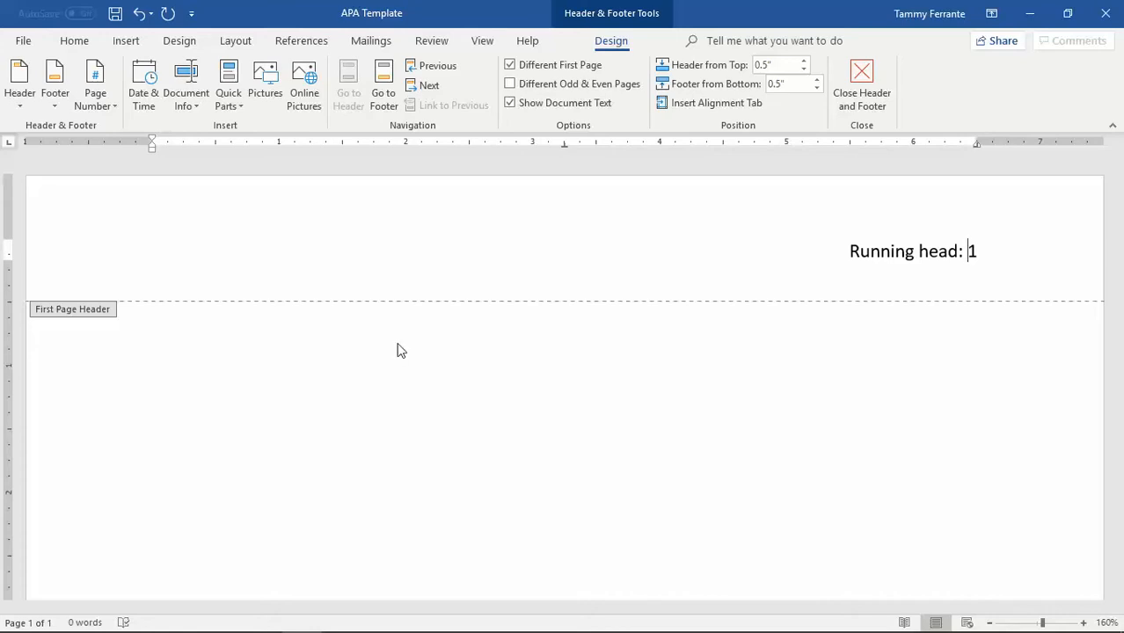
{"action": "type", "text": "NAME O"}
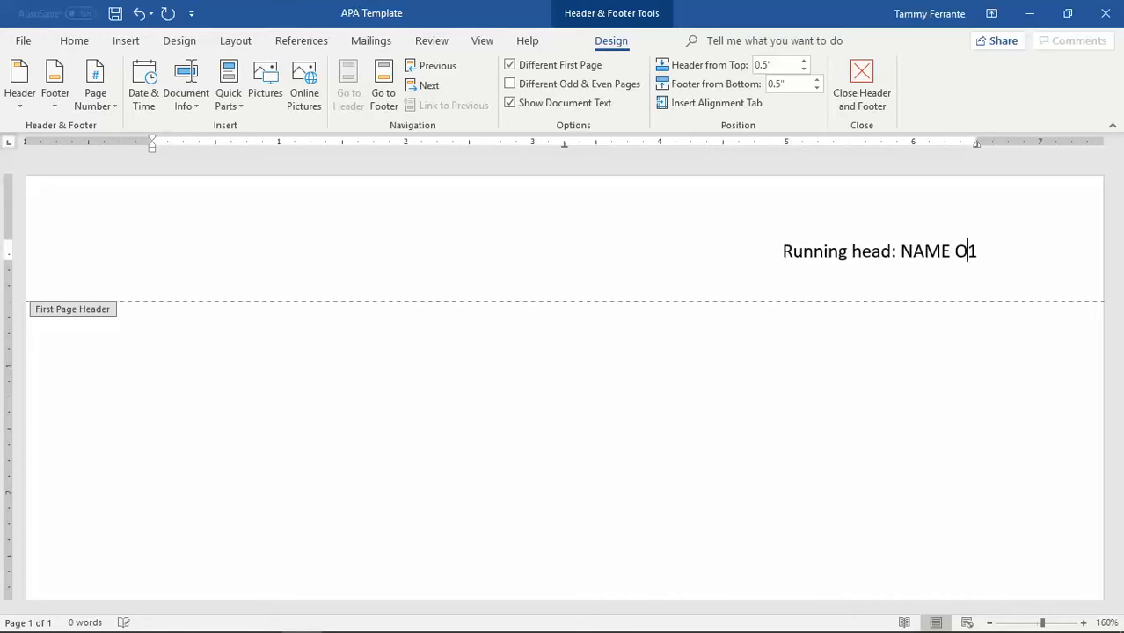
{"action": "type", "text": "F PAP"}
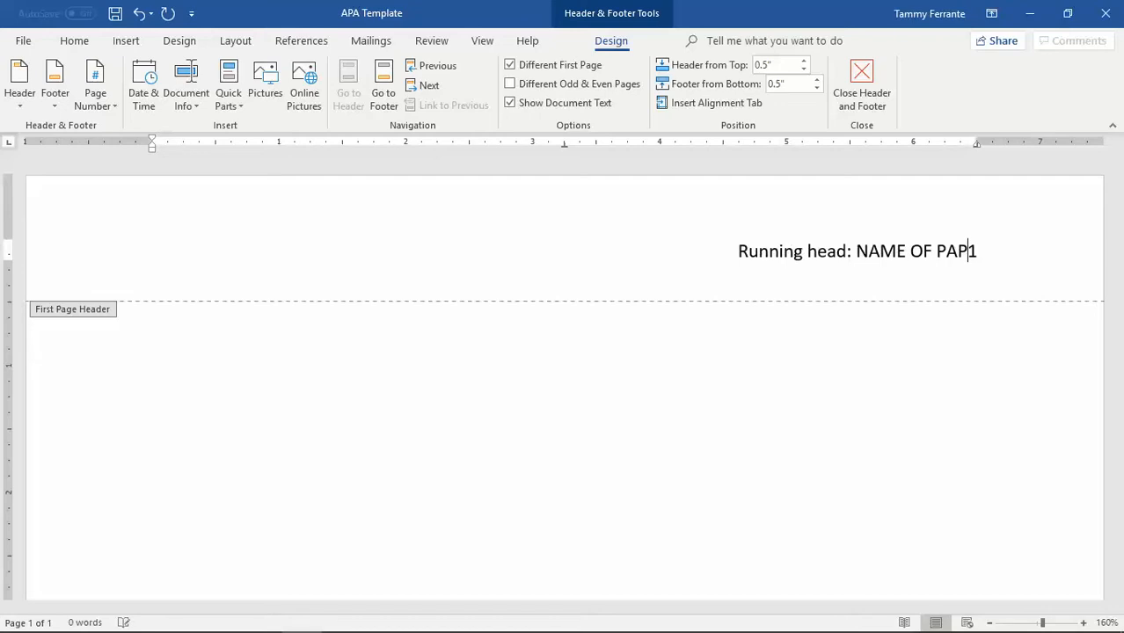
{"action": "type", "text": "ER"}
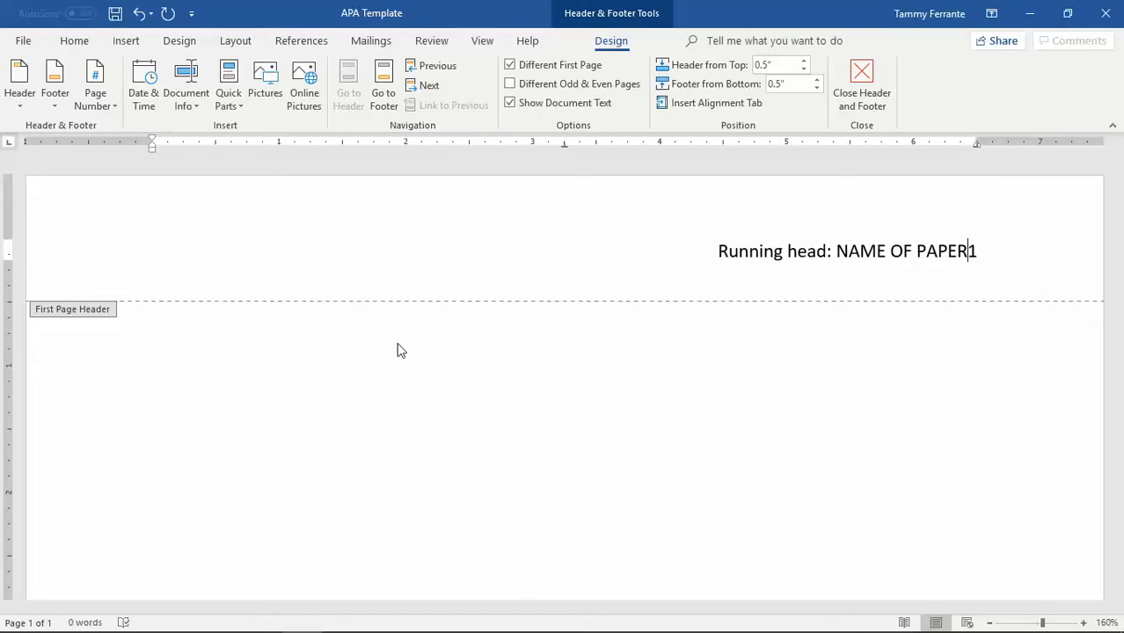
{"action": "key", "text": "Tab"}
{"action": "key", "text": "ctrl+l"}
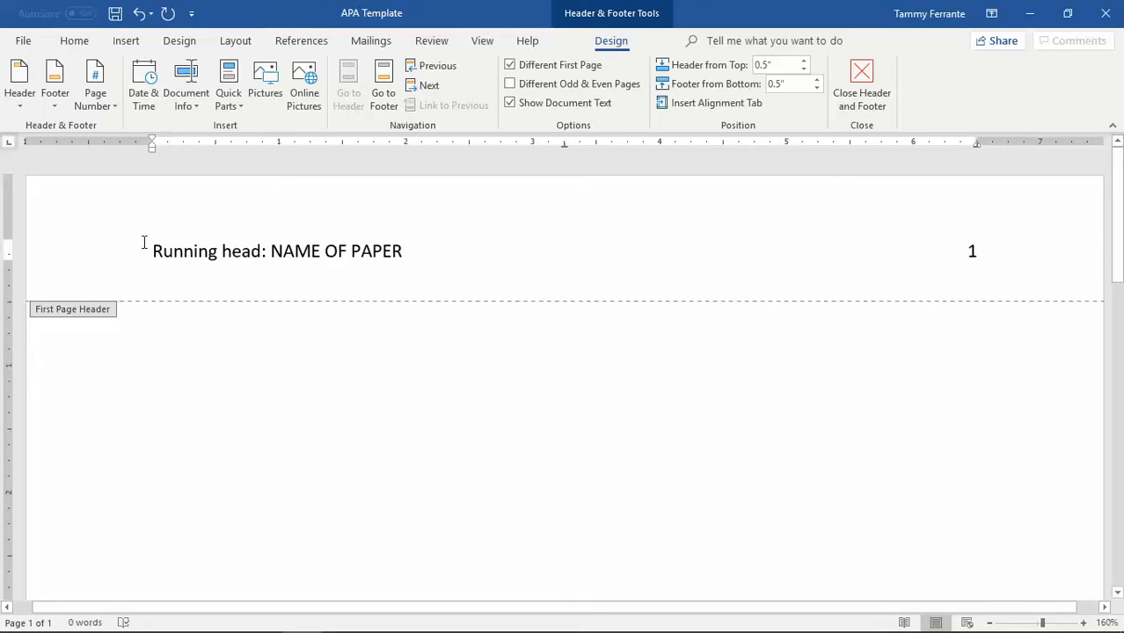
Format the whole running head line, including the page number, in Times New Roman 12 and return to the document body
{"action": "left_click_drag", "start_coordinate": [150, 251], "coordinate": [407, 291]}
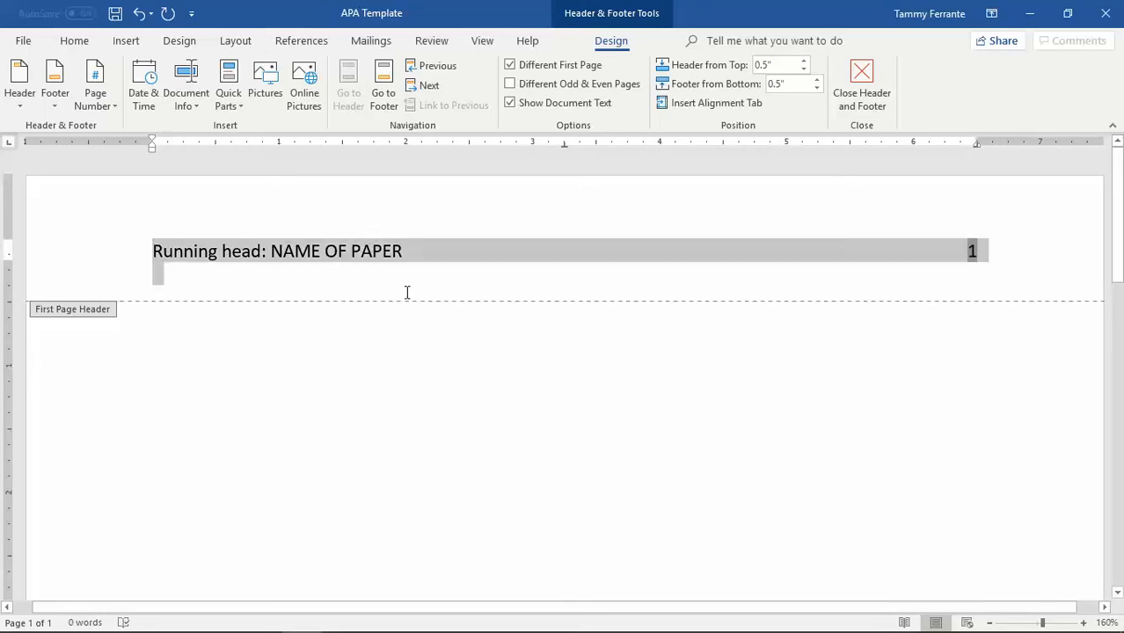
{"action": "left_click_drag", "start_coordinate": [850, 252], "coordinate": [995, 251]}
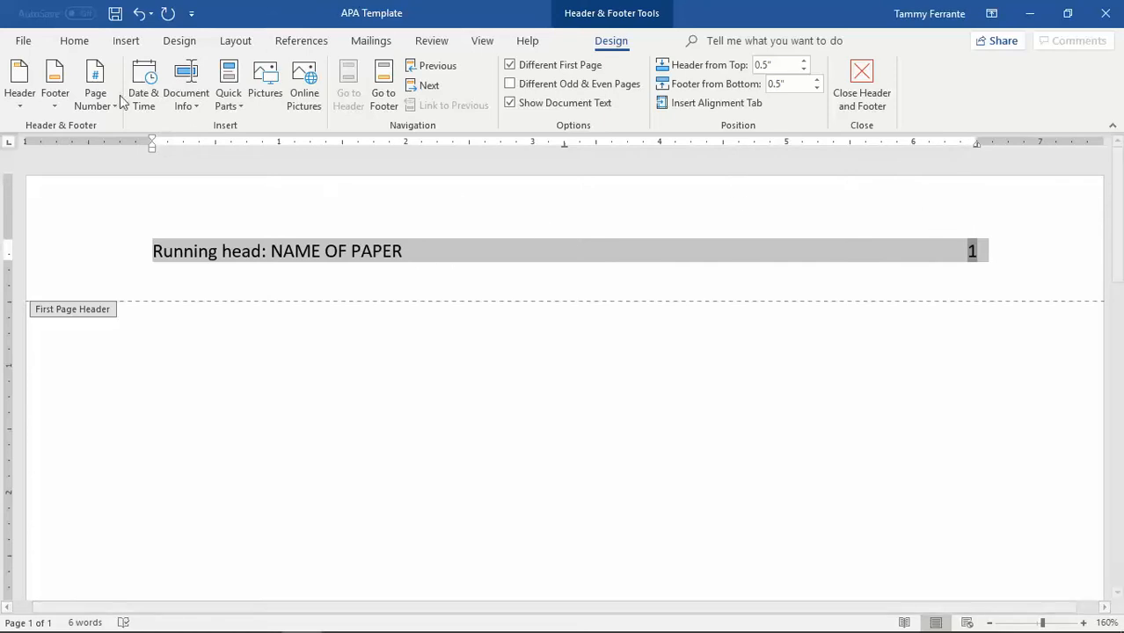
{"action": "left_click", "coordinate": [75, 44]}
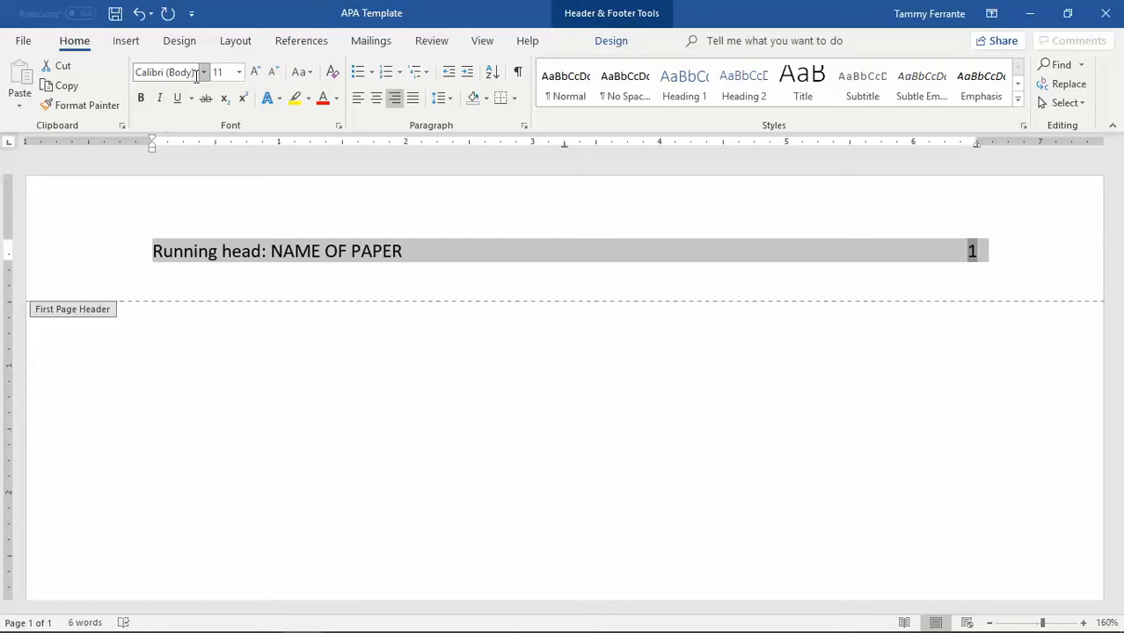
{"action": "left_click", "coordinate": [203, 74]}
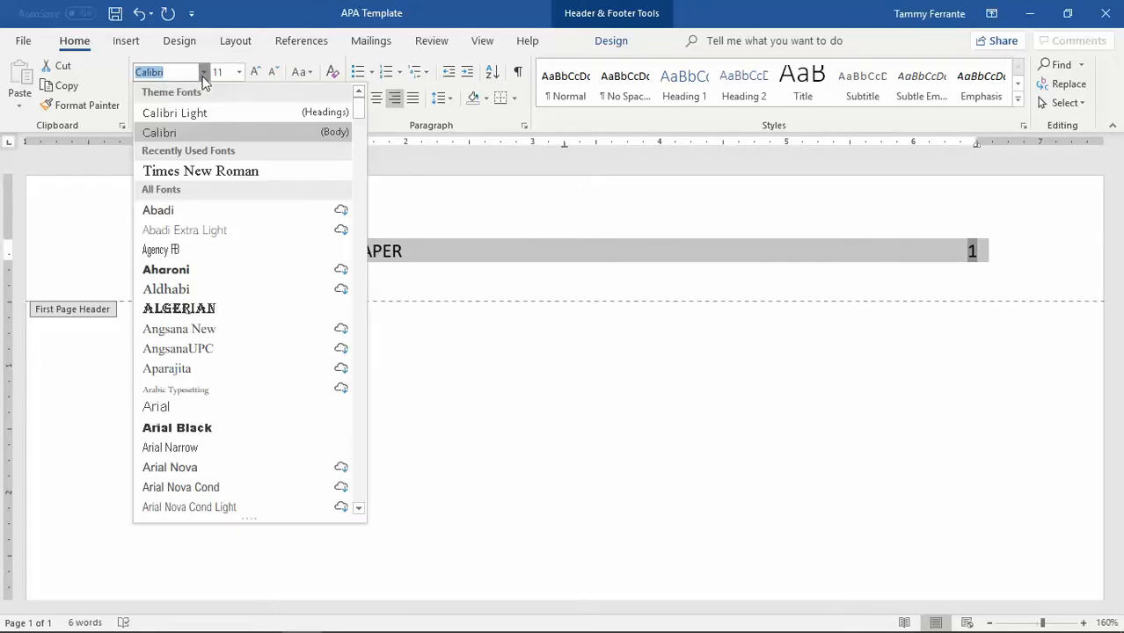
{"action": "type", "text": "Times New Ro"}
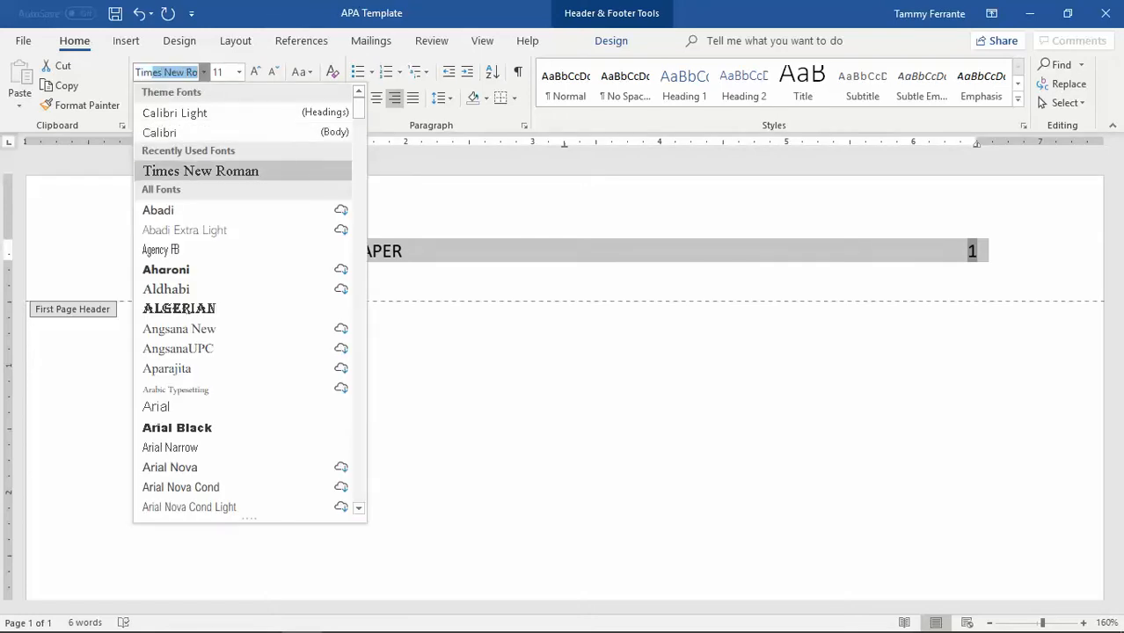
{"action": "key", "text": "Return"}
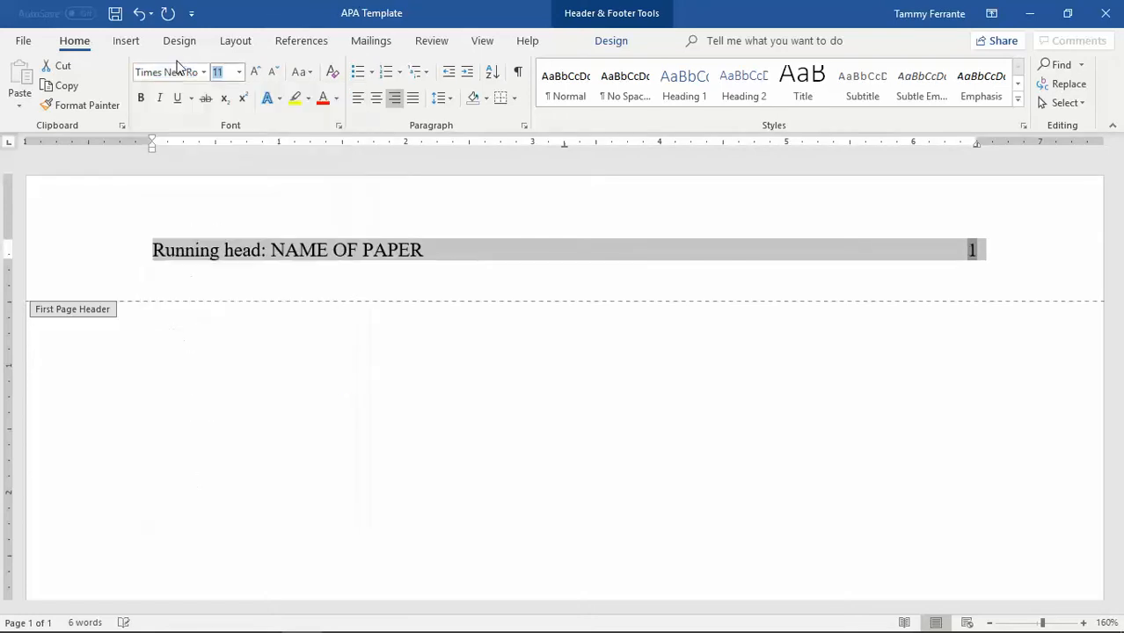
{"action": "left_click", "coordinate": [238, 72]}
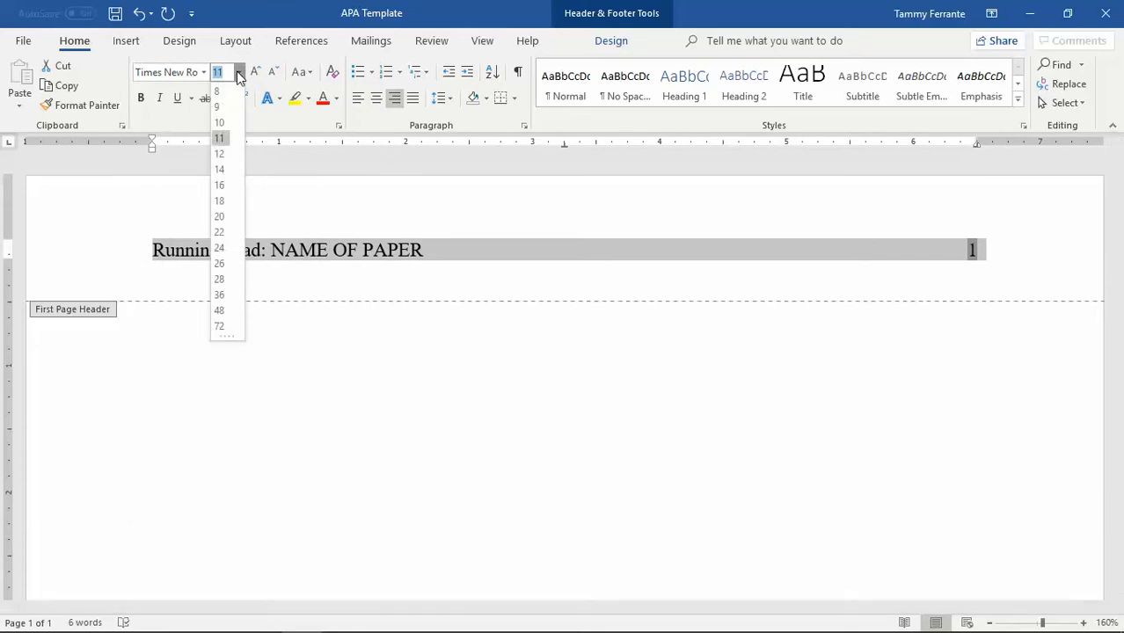
{"action": "left_click", "coordinate": [221, 153]}
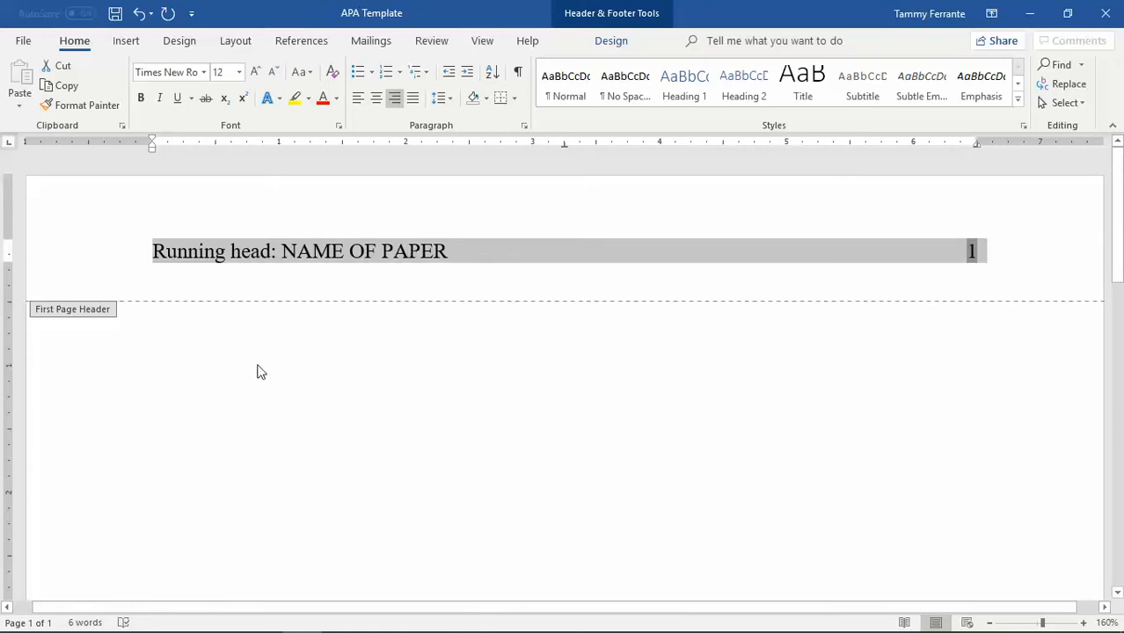
{"action": "double_click", "coordinate": [186, 344]}
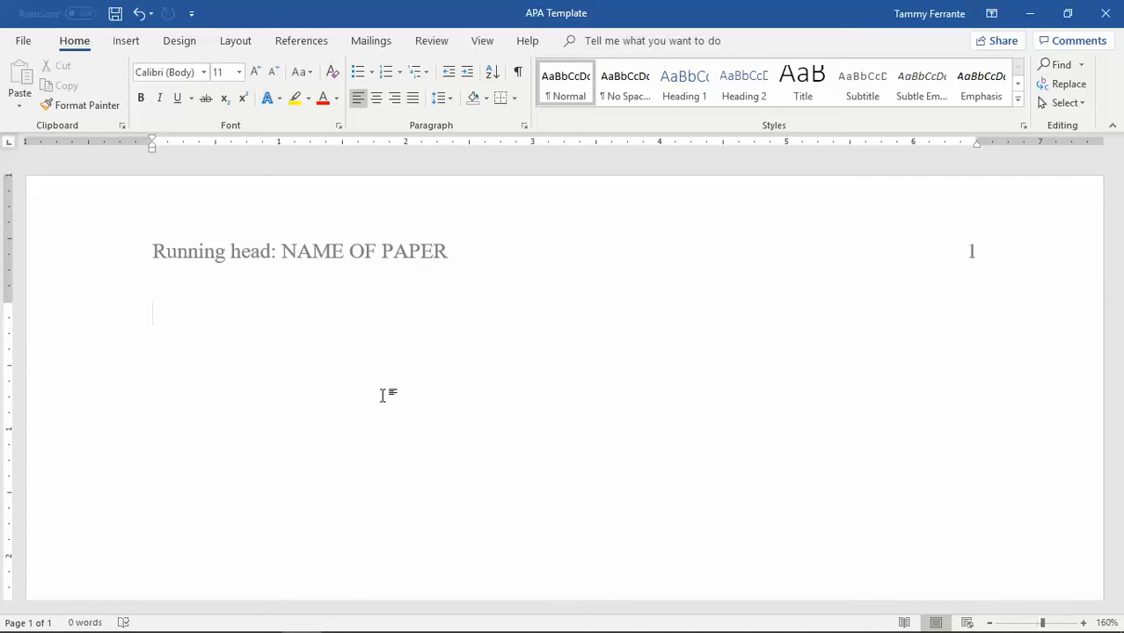
Add four blank lines at the start of the document body
{"action": "key", "text": "Return"}
{"action": "key", "text": "Return"}
{"action": "key", "text": "Return"}
{"action": "key", "text": "Return"}
{"action": "key", "text": "BackSpace"}
{"action": "key", "text": "BackSpace"}
{"action": "key", "text": "BackSpace"}
{"action": "key", "text": "BackSpace"}
Set the font of the entire document body to Times New Roman, size 12
{"action": "key", "text": "ctrl+a"}
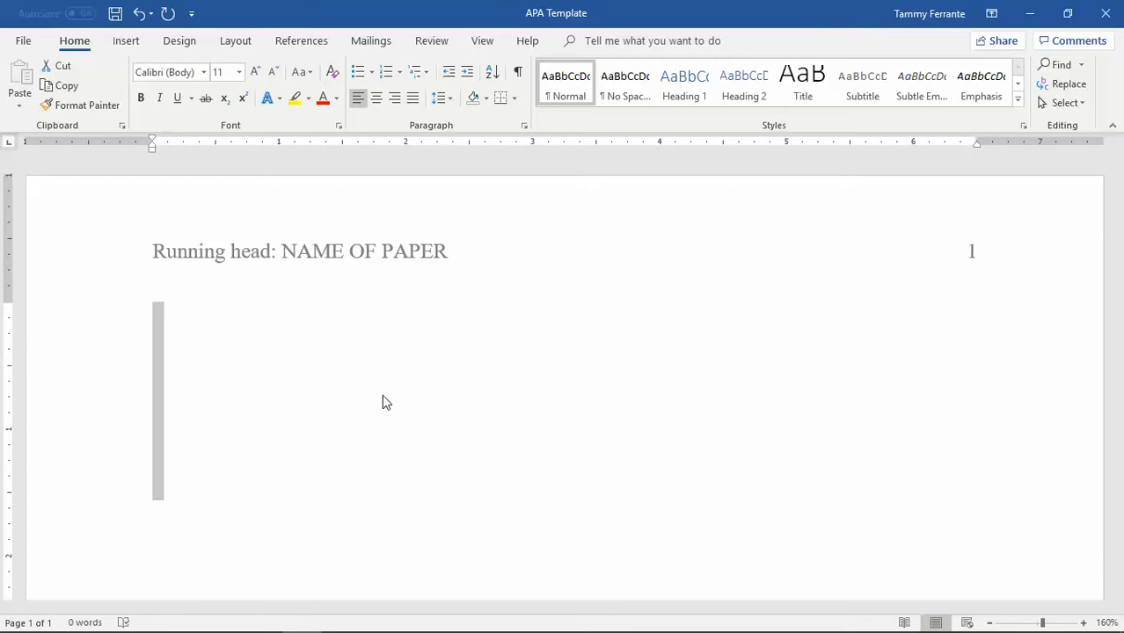
{"action": "left_click", "coordinate": [203, 72]}
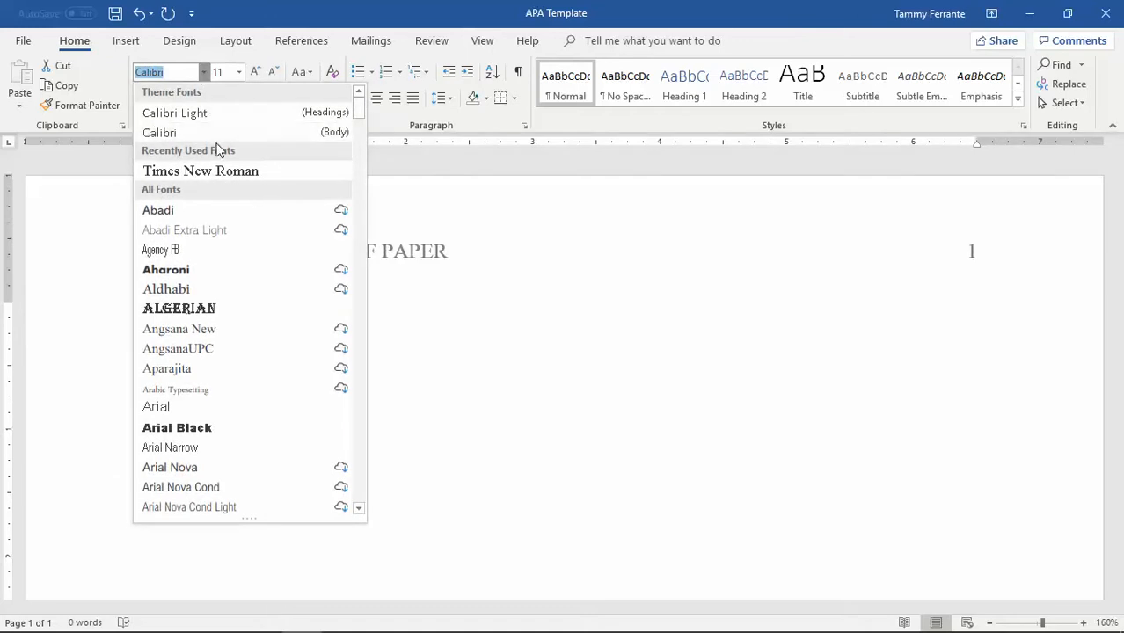
{"action": "left_click", "coordinate": [219, 171]}
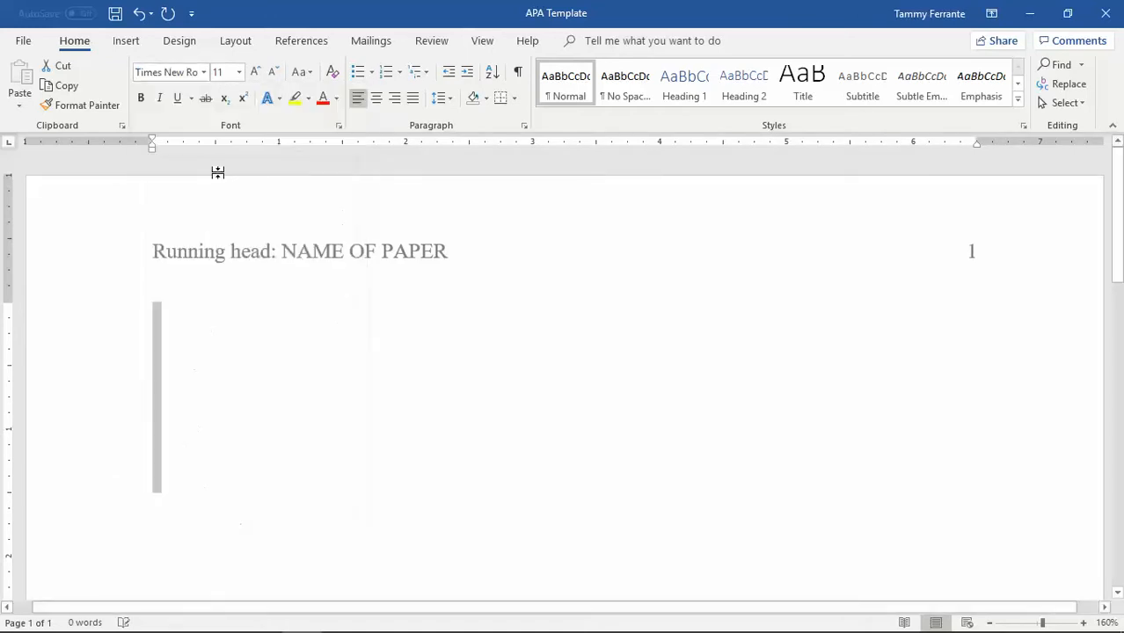
{"action": "left_click", "coordinate": [238, 72]}
{"action": "left_click", "coordinate": [220, 155]}
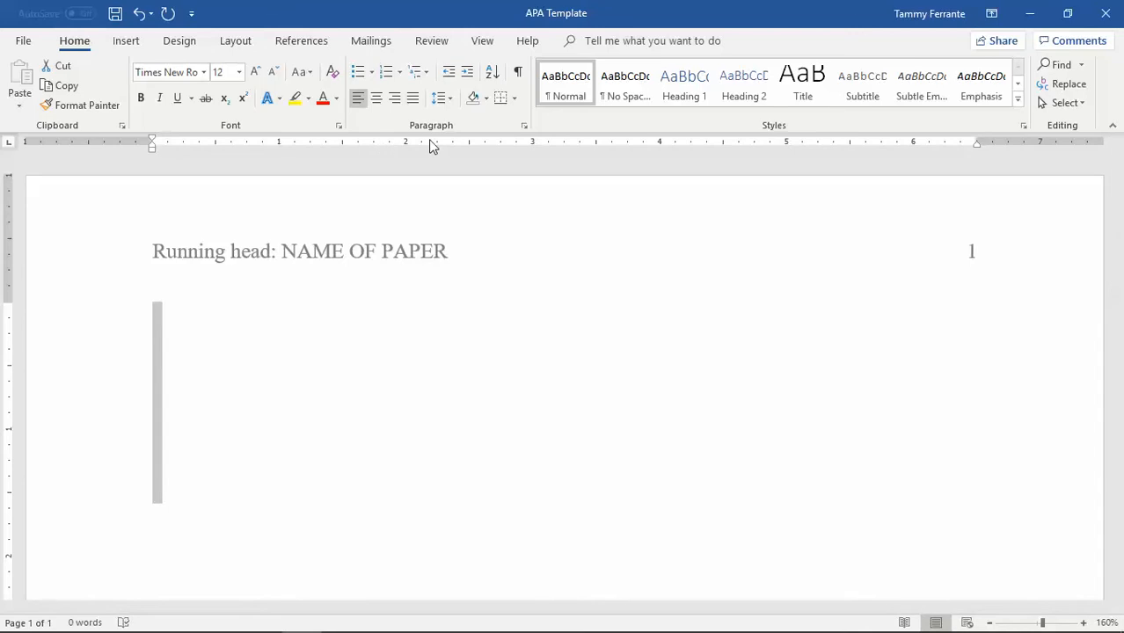
Set the body's paragraph spacing to 0 pt after and its line spacing to Double
{"action": "left_click", "coordinate": [525, 127]}
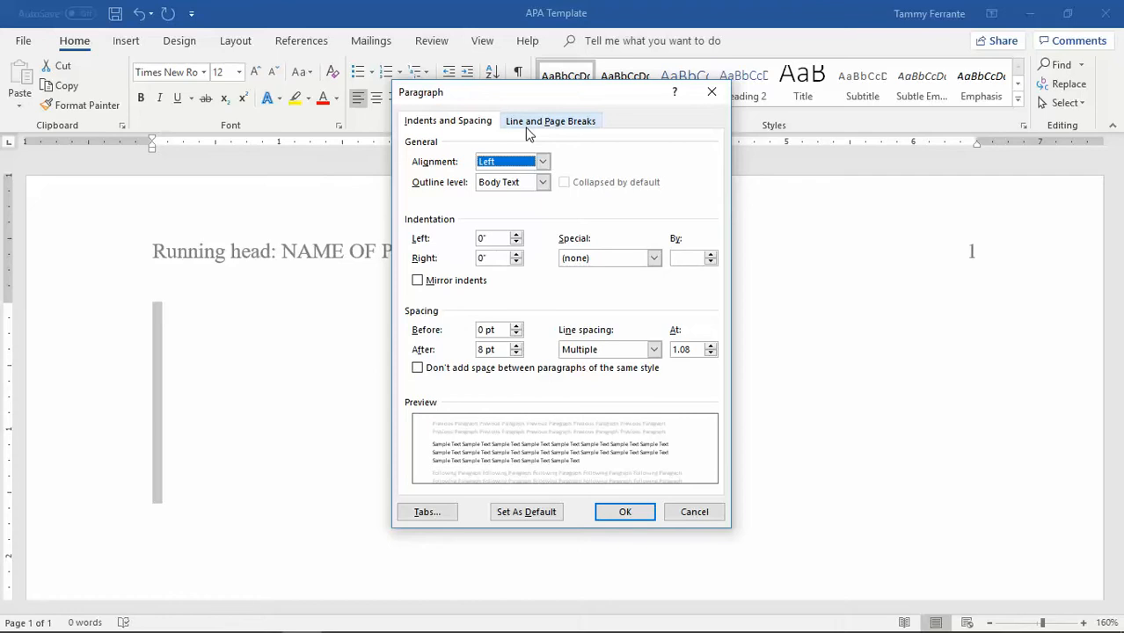
{"action": "left_click", "coordinate": [517, 355]}
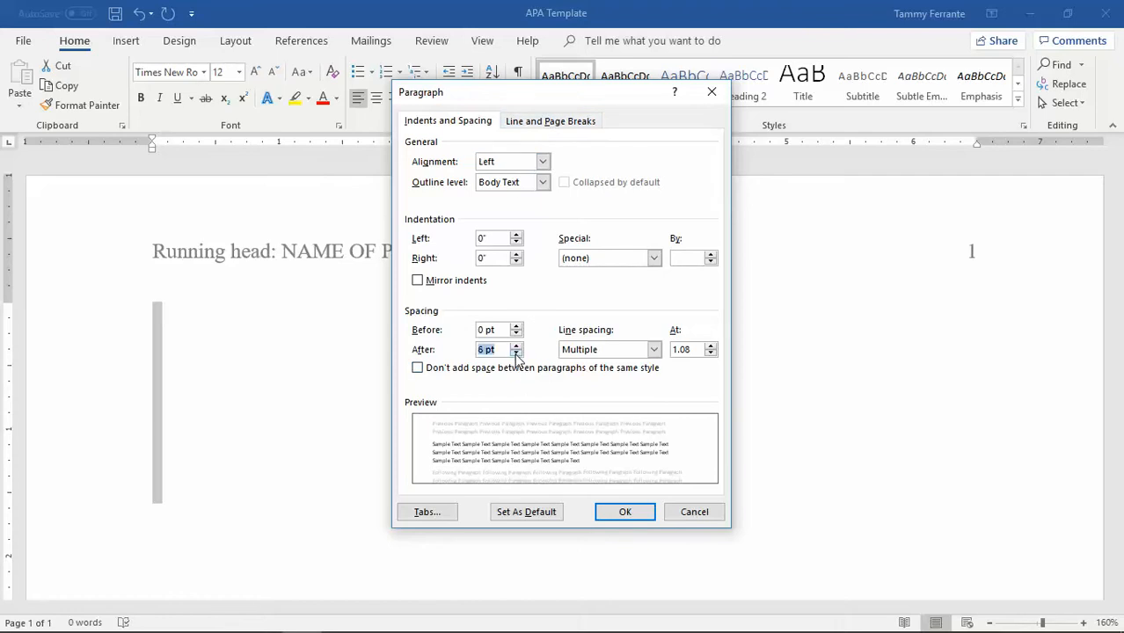
{"action": "left_click", "coordinate": [642, 351]}
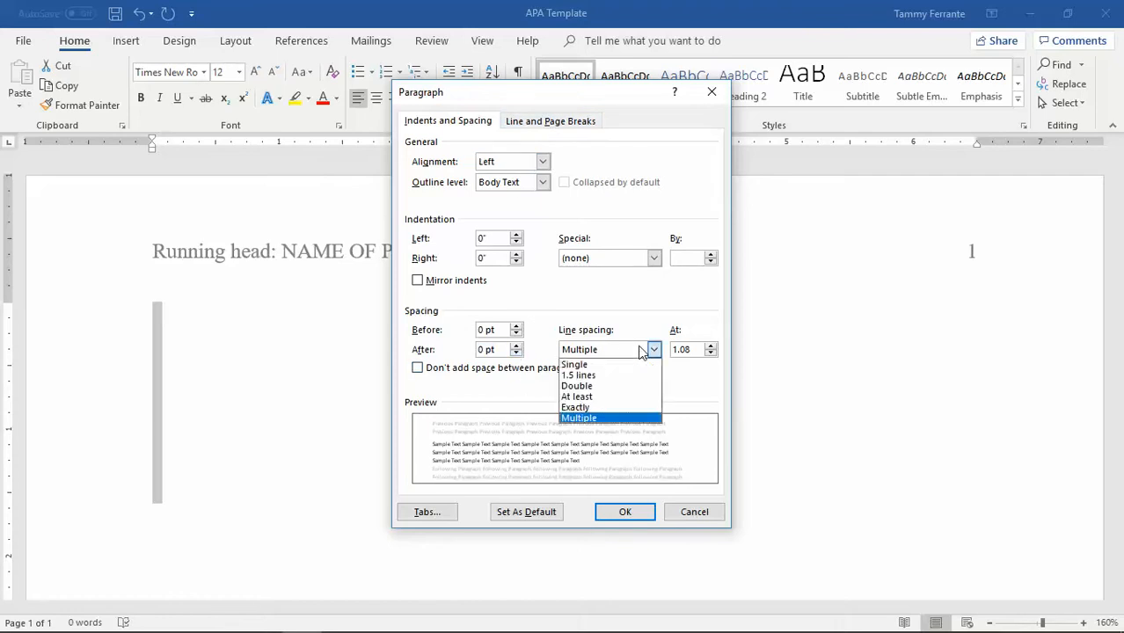
{"action": "left_click", "coordinate": [627, 387]}
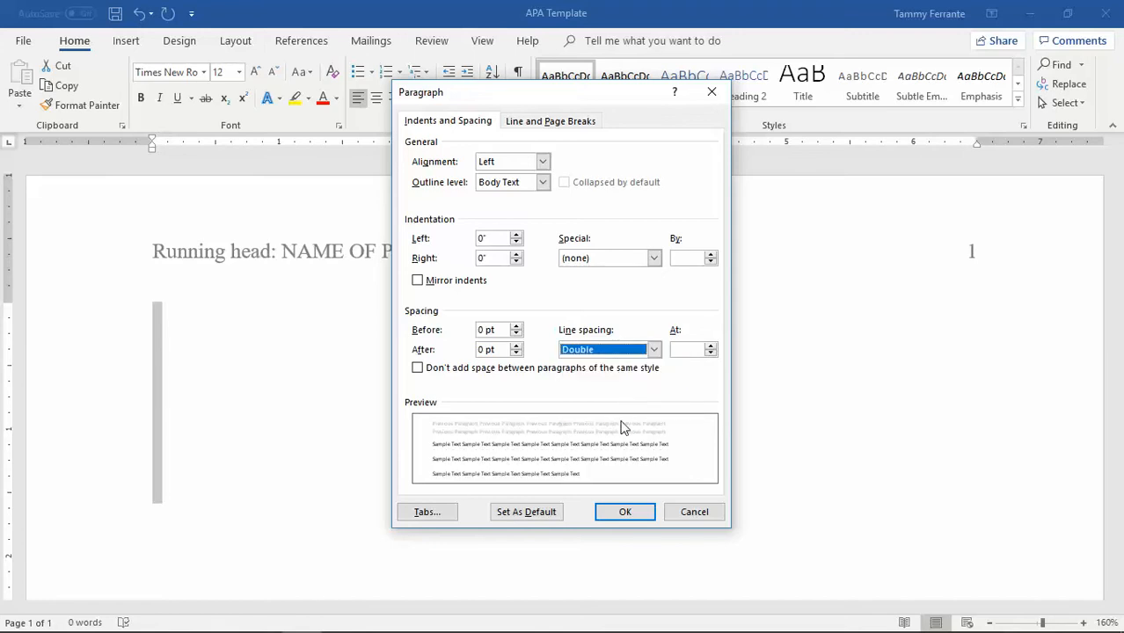
{"action": "left_click", "coordinate": [626, 510]}
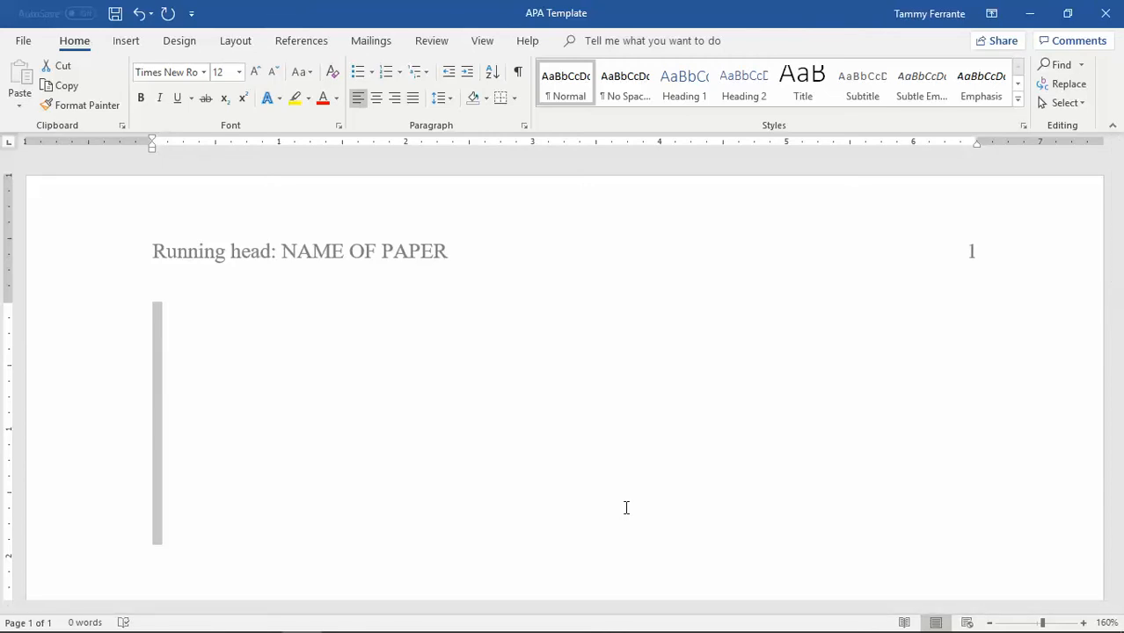
Place the cursor on the fifth line of the body, leaving four blank lines above it, and center that line
{"action": "left_click", "coordinate": [627, 508]}
{"action": "key", "text": "Up"}
{"action": "key", "text": "Up"}
{"action": "key", "text": "Up"}
{"action": "key", "text": "Up"}
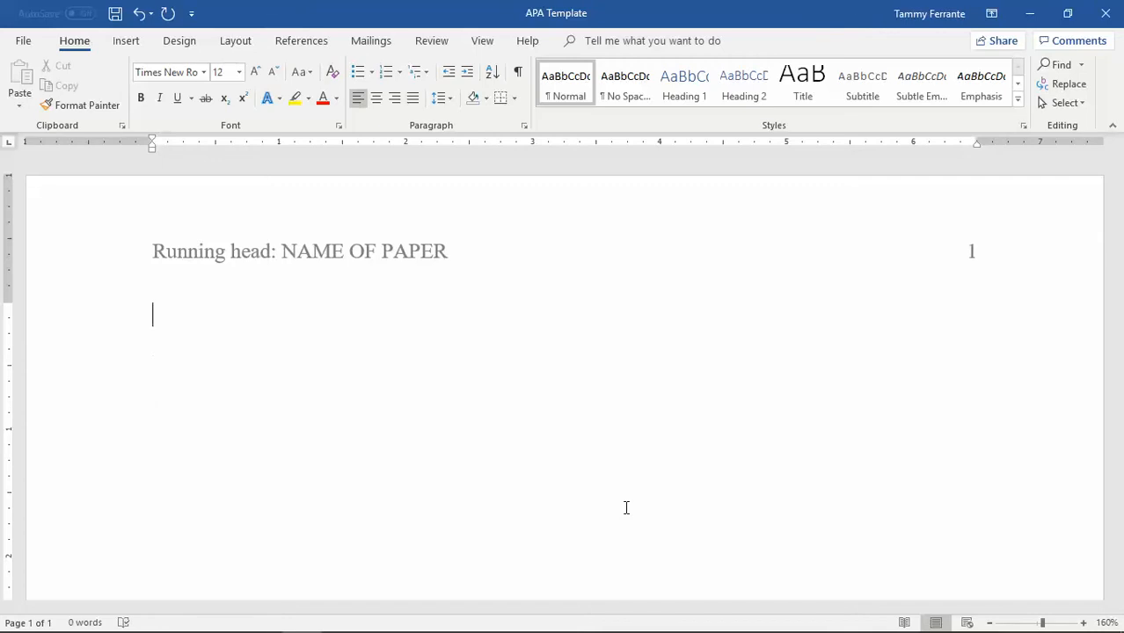
{"action": "key", "text": "Down"}
{"action": "key", "text": "Down"}
{"action": "key", "text": "Down"}
{"action": "key", "text": "Down"}
{"action": "key", "text": "Up"}
{"action": "key", "text": "Up"}
{"action": "key", "text": "Up"}
{"action": "key", "text": "Up"}
{"action": "key", "text": "Return"}
{"action": "key", "text": "Return"}
{"action": "key", "text": "Return"}
{"action": "key", "text": "Return"}
{"action": "key", "text": "BackSpace"}
{"action": "left_click", "coordinate": [379, 98]}
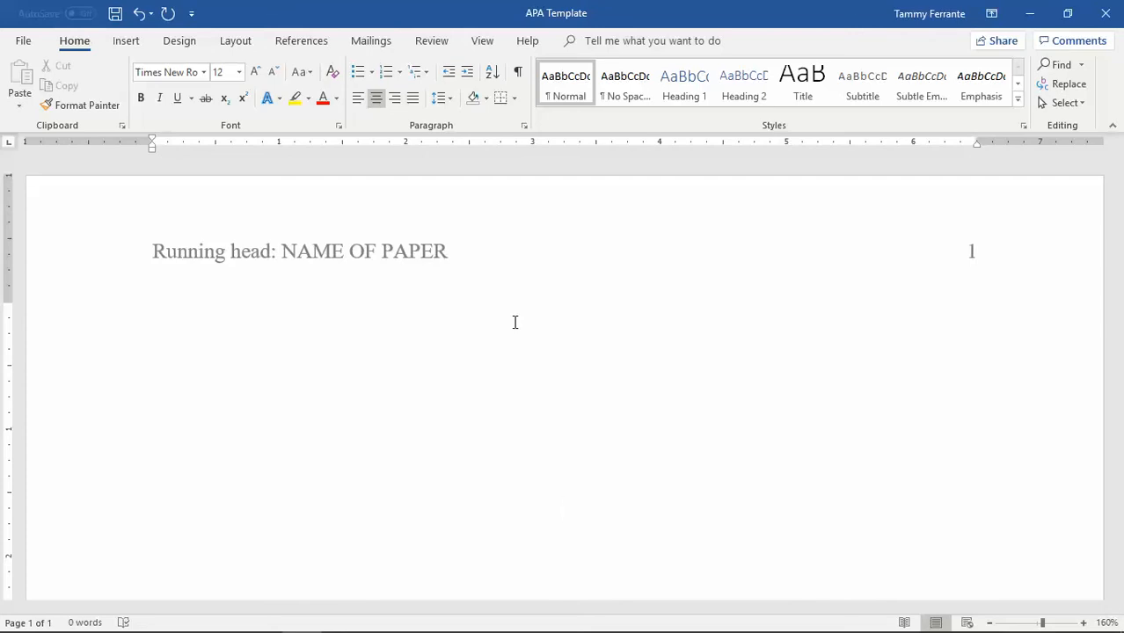
Enter "Name of the Paper" as the title page's first line and "Your Name" on the line below
{"action": "type", "text": "Name of the"}
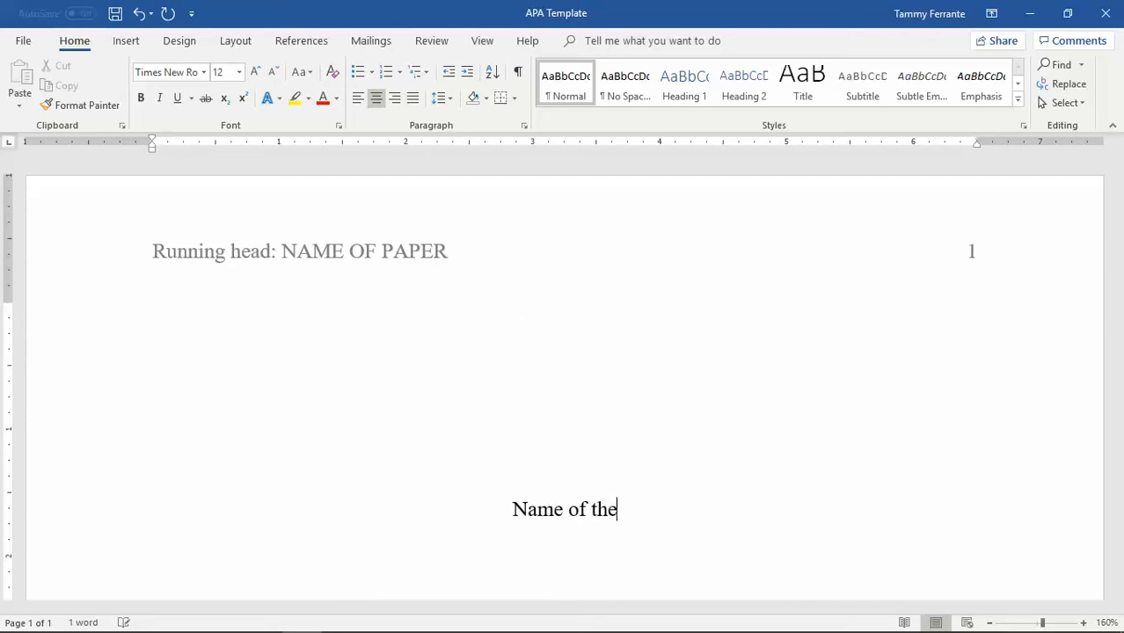
{"action": "type", "text": " Paper"}
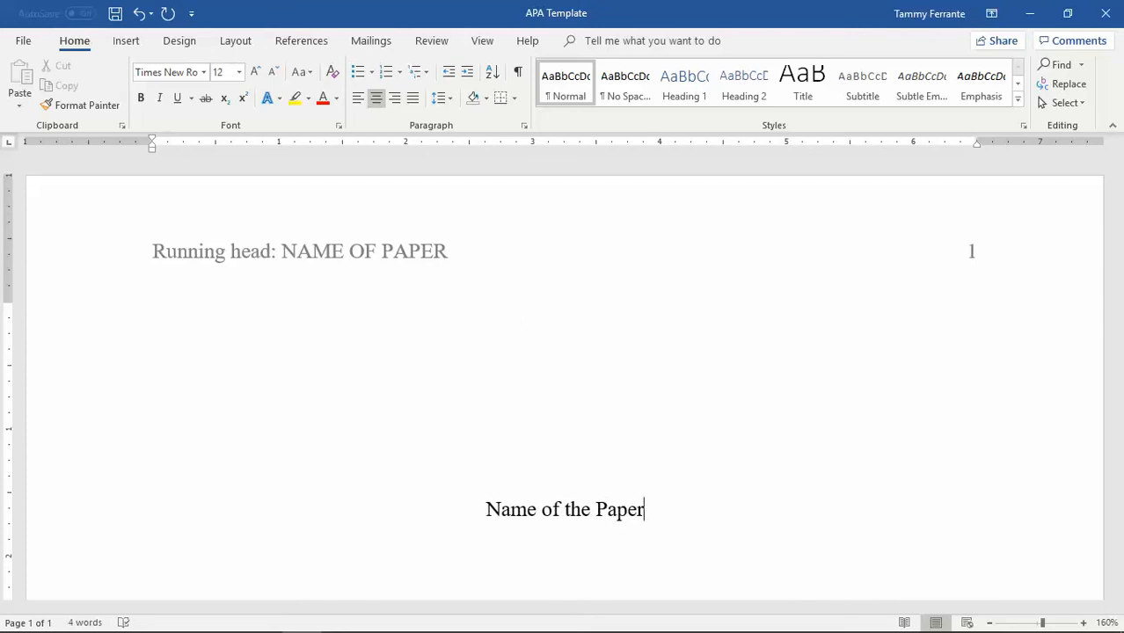
{"action": "key", "text": "Return"}
{"action": "type", "text": "Your Name"}
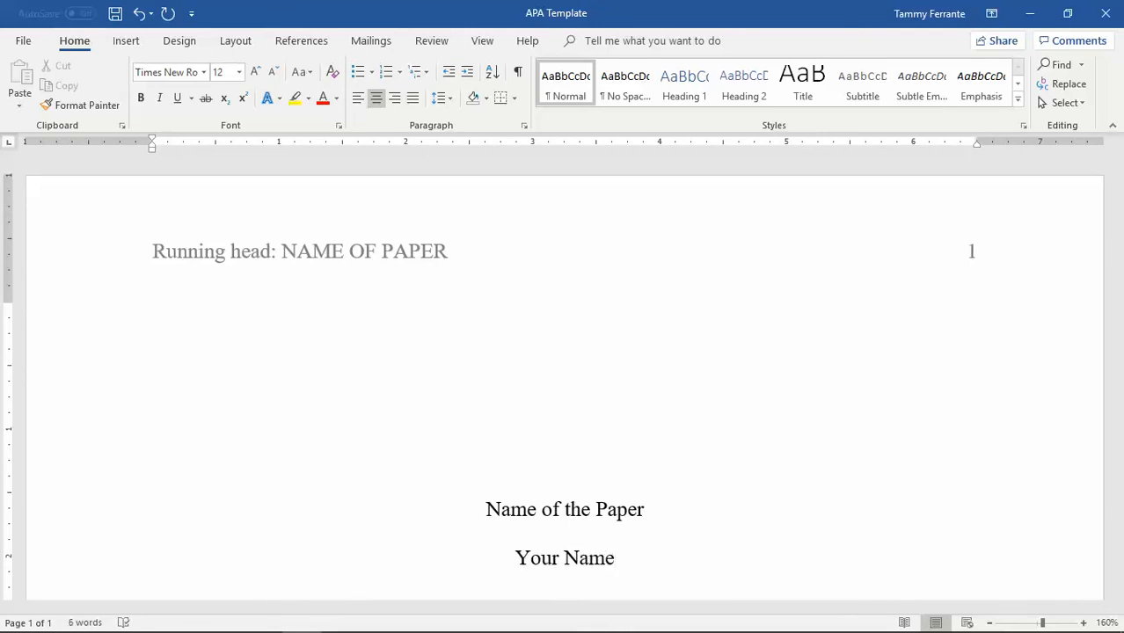
{"action": "key", "text": "Return"}
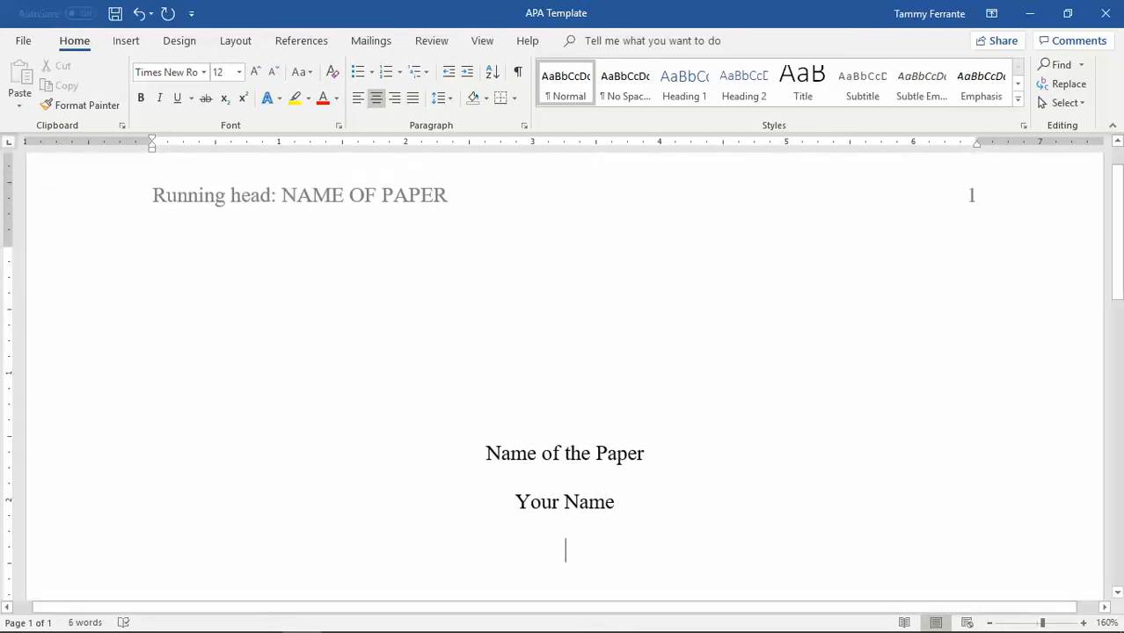
Add the course line "English Composition I" below the author line on the title page
{"action": "type", "text": "Name"}
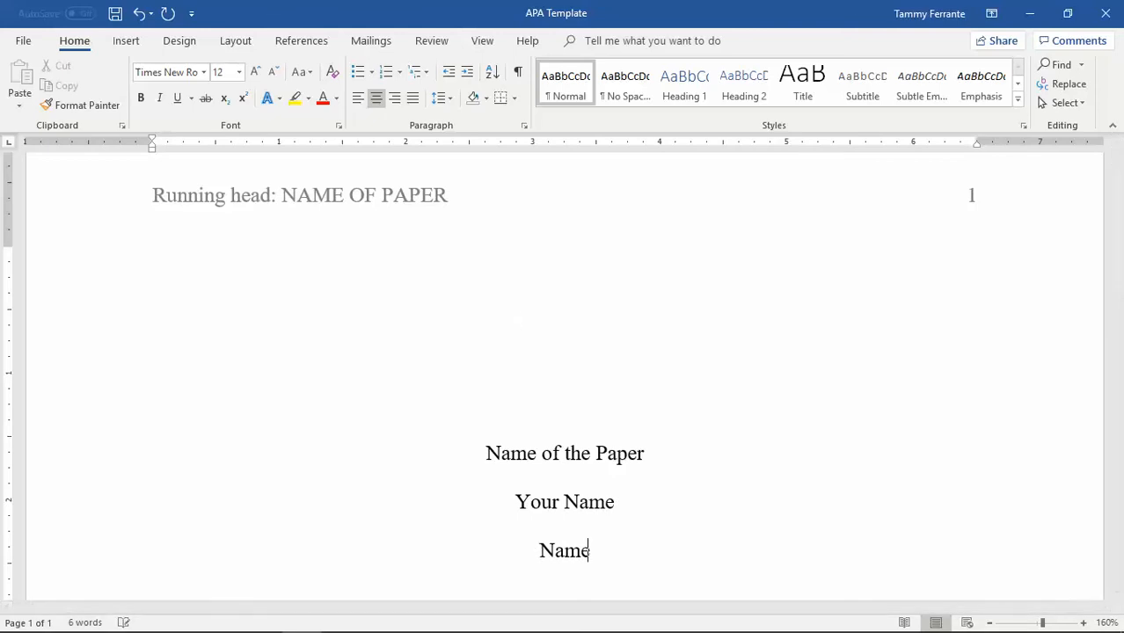
{"action": "key", "text": "BackSpace"}
{"action": "key", "text": "BackSpace"}
{"action": "key", "text": "BackSpace"}
{"action": "key", "text": "BackSpace"}
{"action": "type", "text": "English Com"}
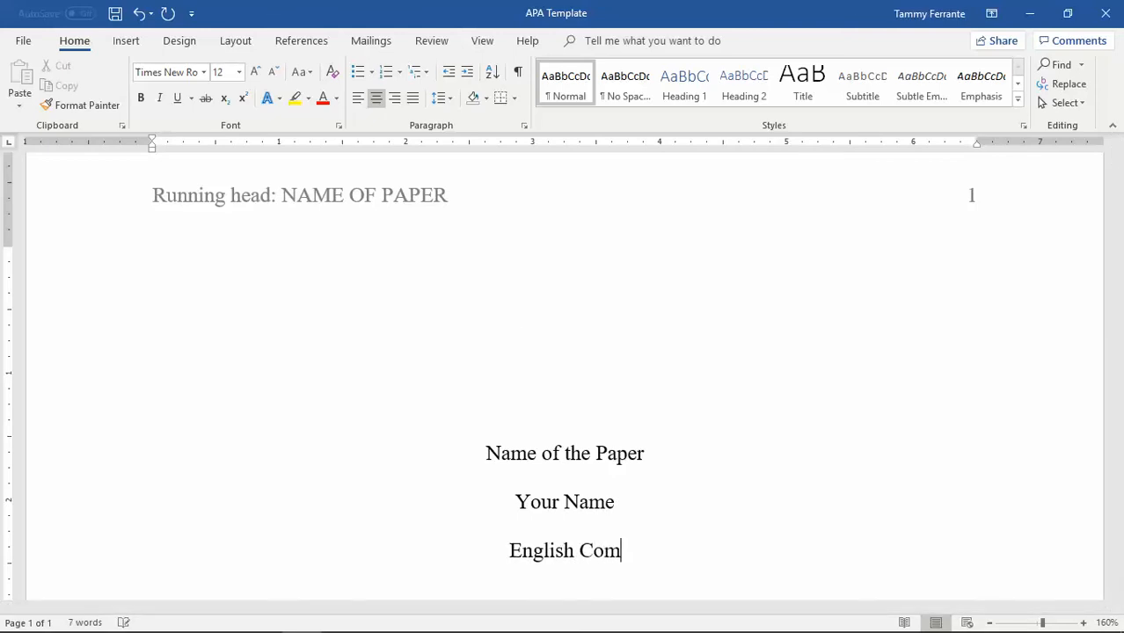
{"action": "type", "text": "position I"}
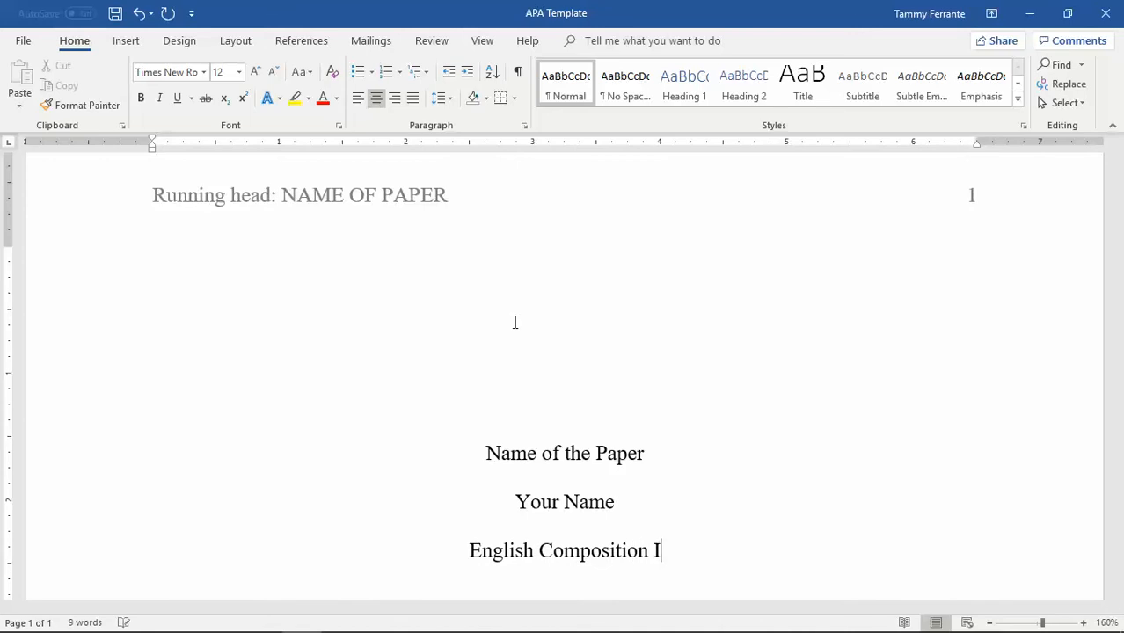
{"action": "key", "text": "Return"}
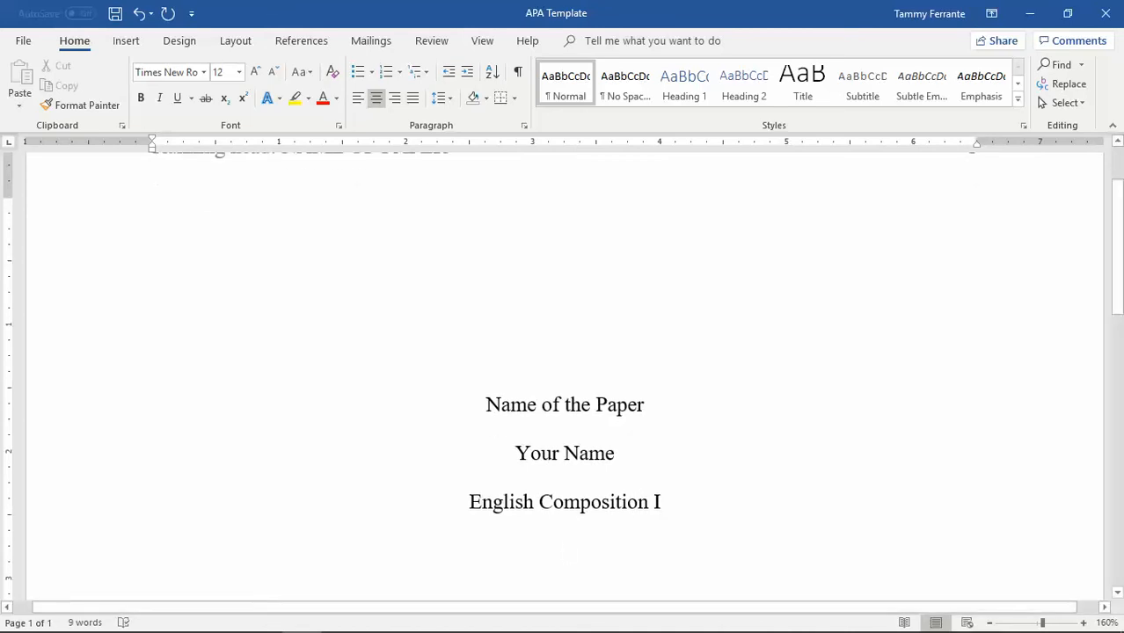
Complete the title page with the lines "School Name", "Instructor Name" and "Date" below the course line
{"action": "type", "text": "School Name"}
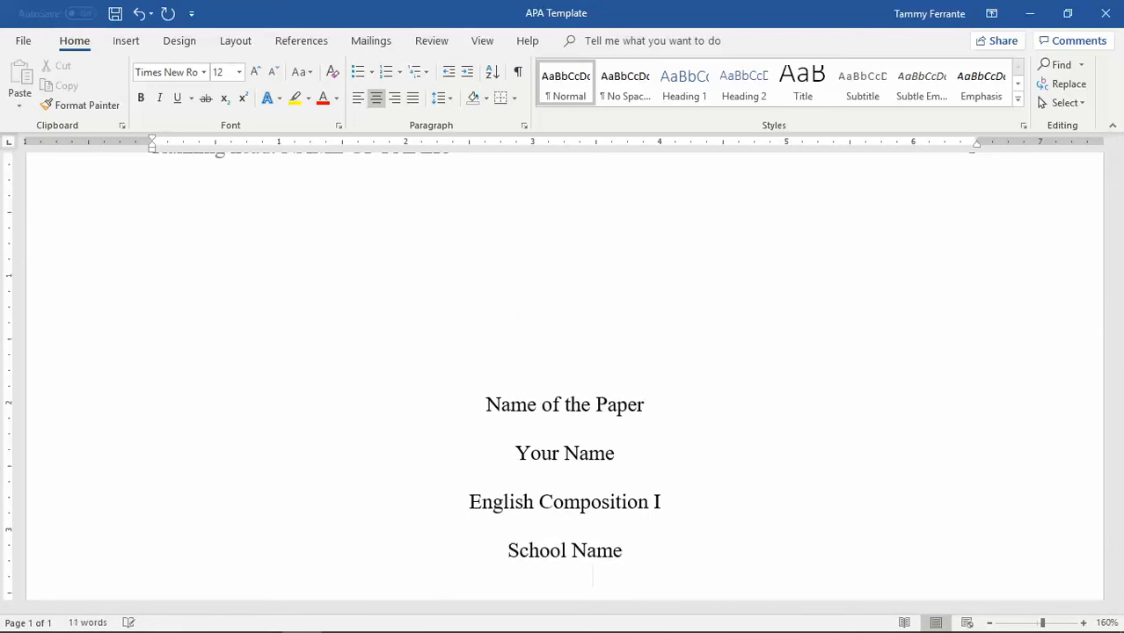
{"action": "key", "text": "Return"}
{"action": "type", "text": "Ins"}
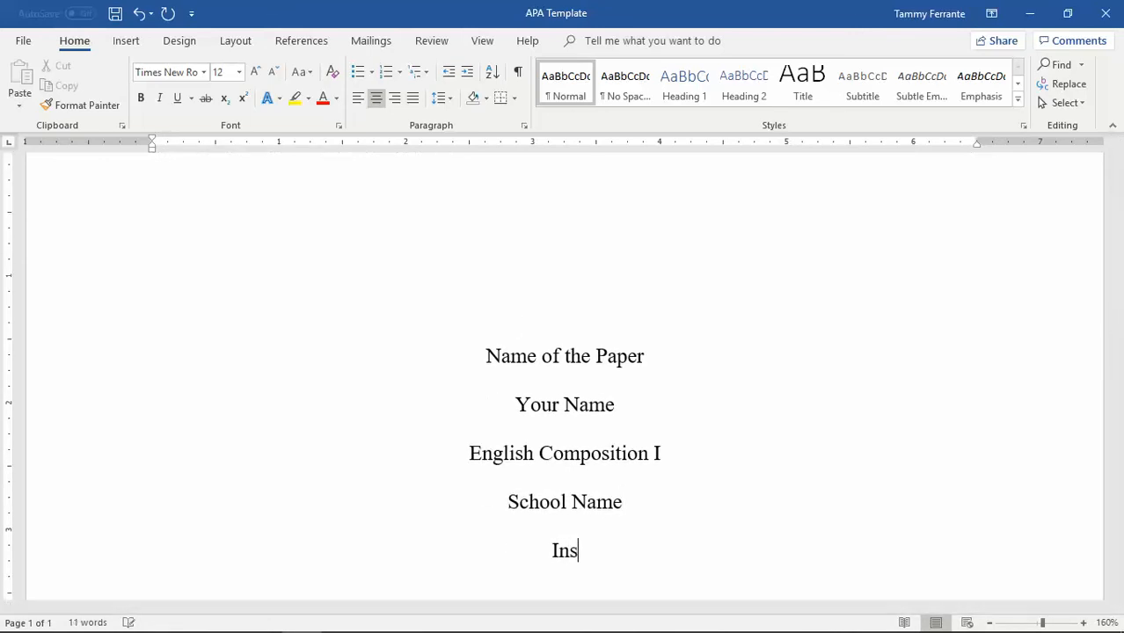
{"action": "type", "text": "tructor Name"}
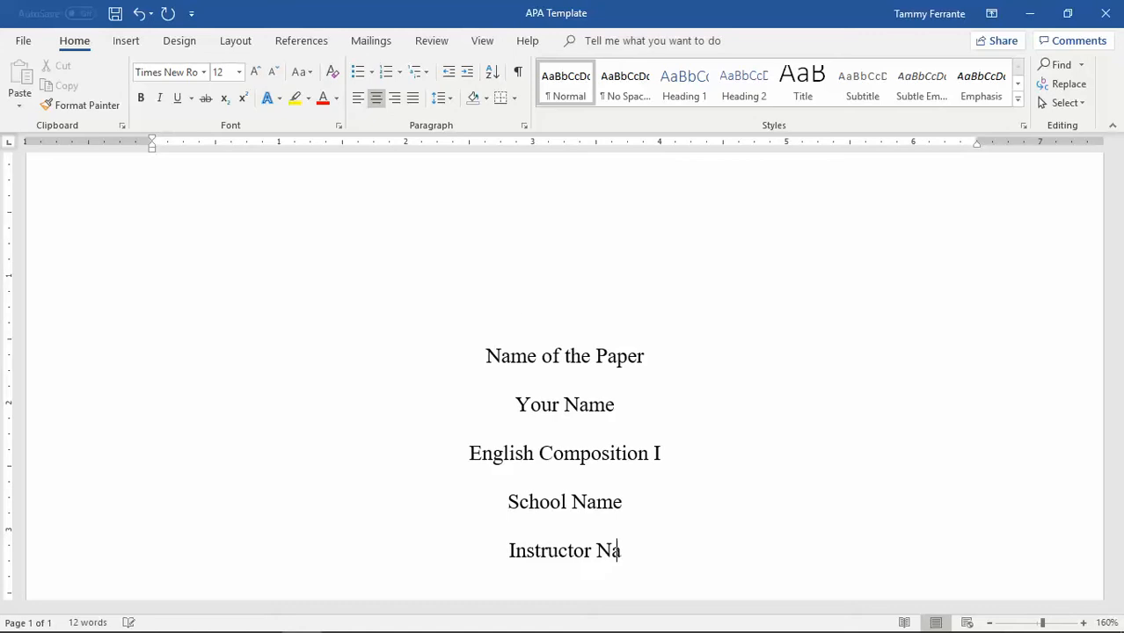
{"action": "key", "text": "Return"}
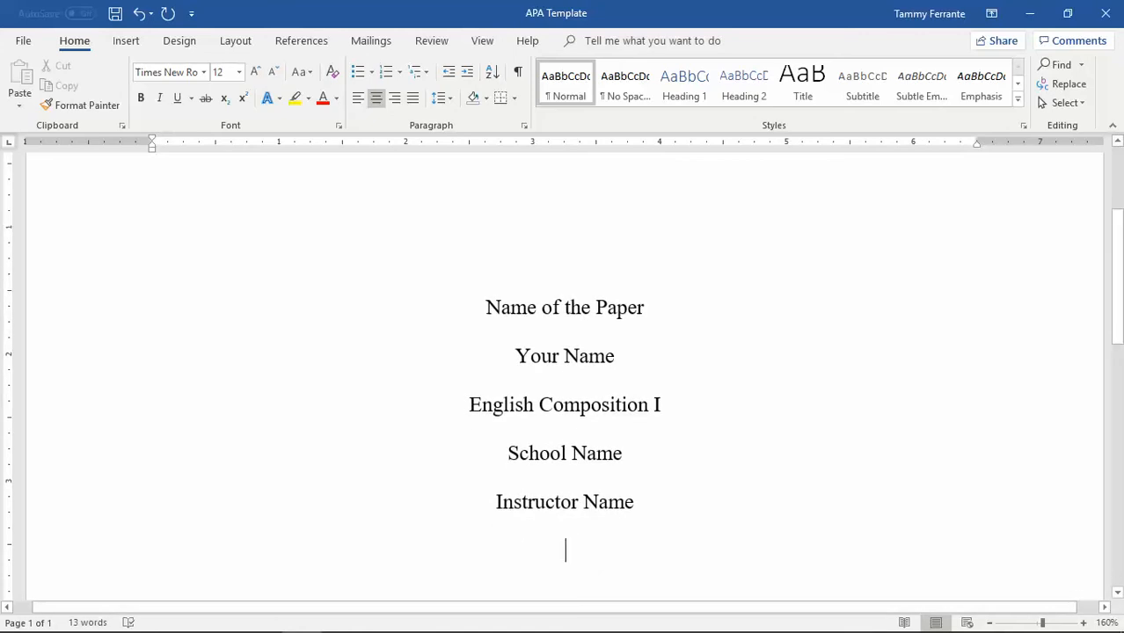
{"action": "type", "text": "Date"}
{"action": "left_click_drag", "start_coordinate": [489, 306], "coordinate": [667, 411]}
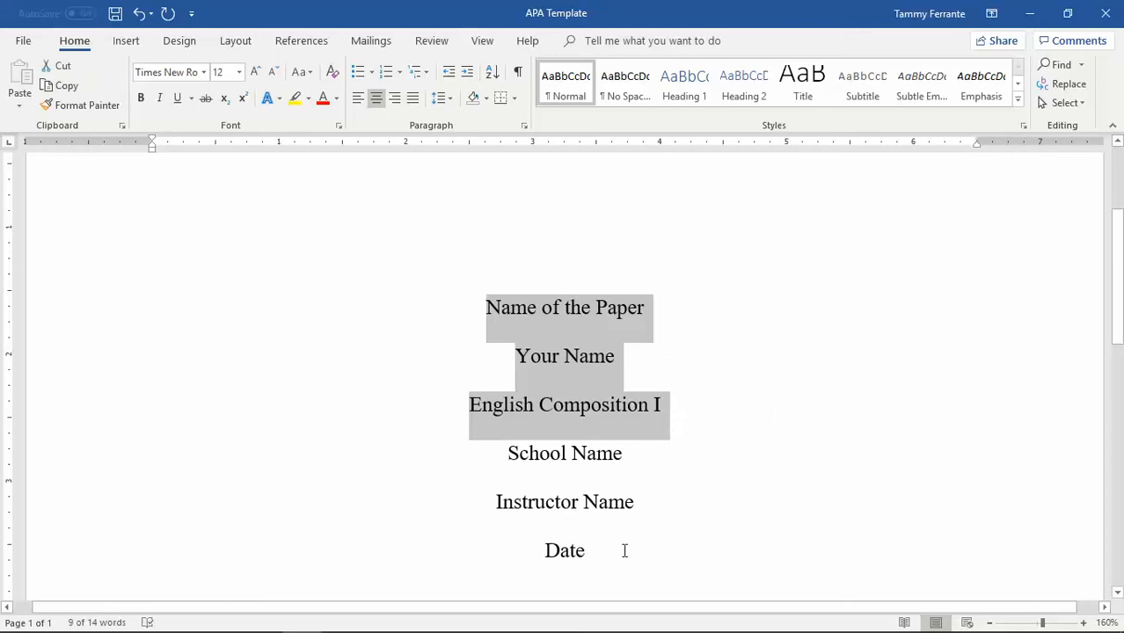
{"action": "left_click", "coordinate": [618, 551]}
{"action": "key", "text": "Return"}
{"action": "key", "text": "Return"}
{"action": "key", "text": "Return"}
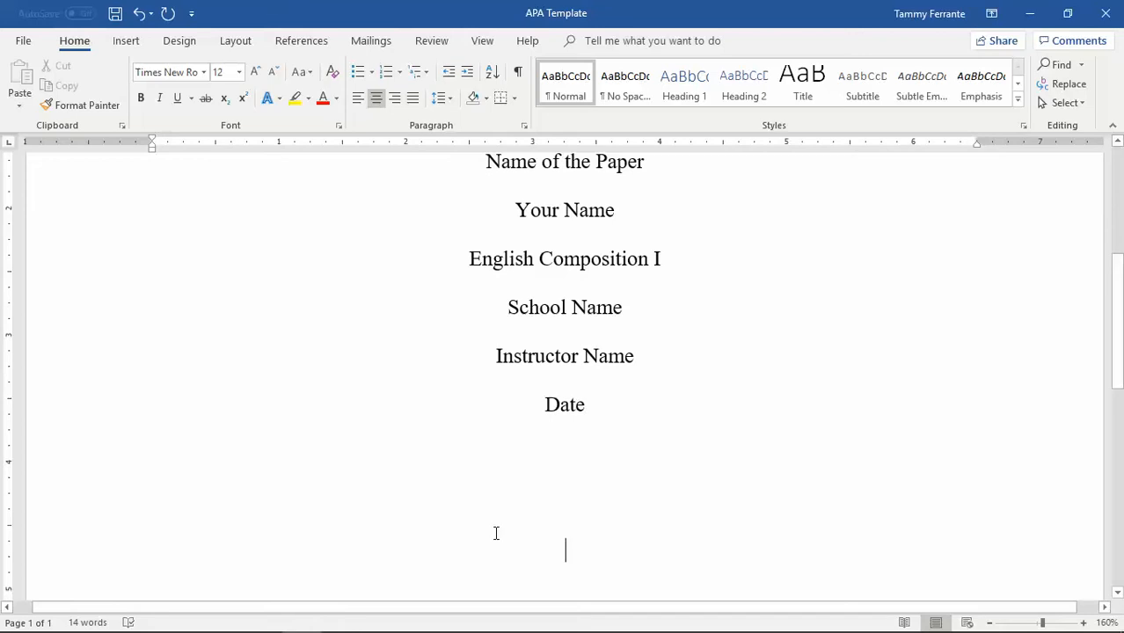
{"action": "key", "text": "BackSpace"}
{"action": "key", "text": "BackSpace"}
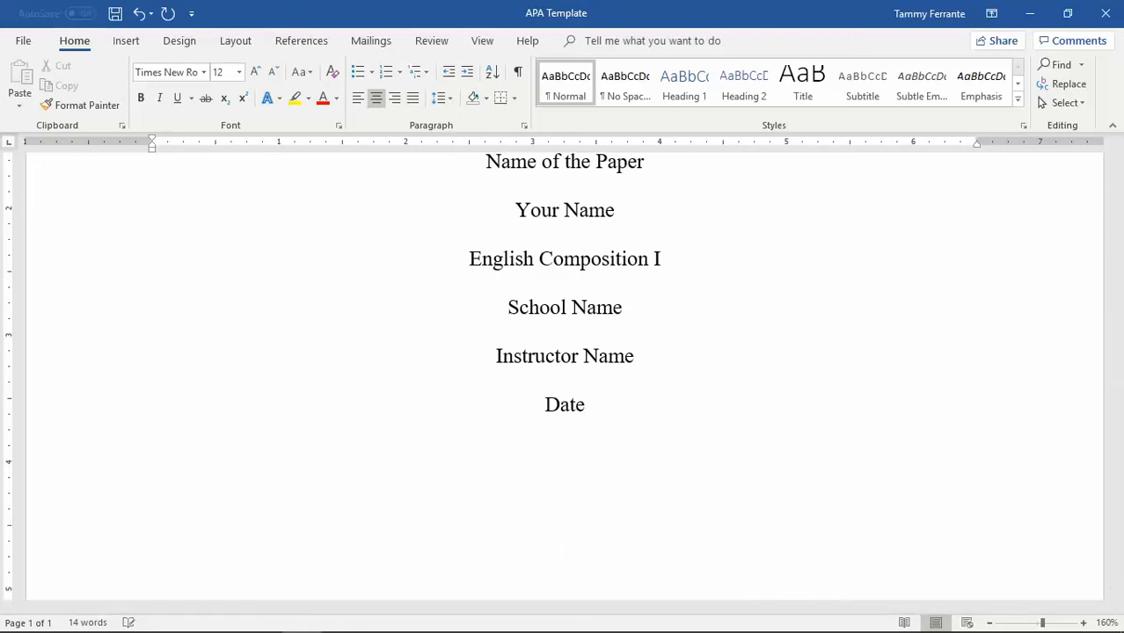
{"action": "key", "text": "ctrl+l"}
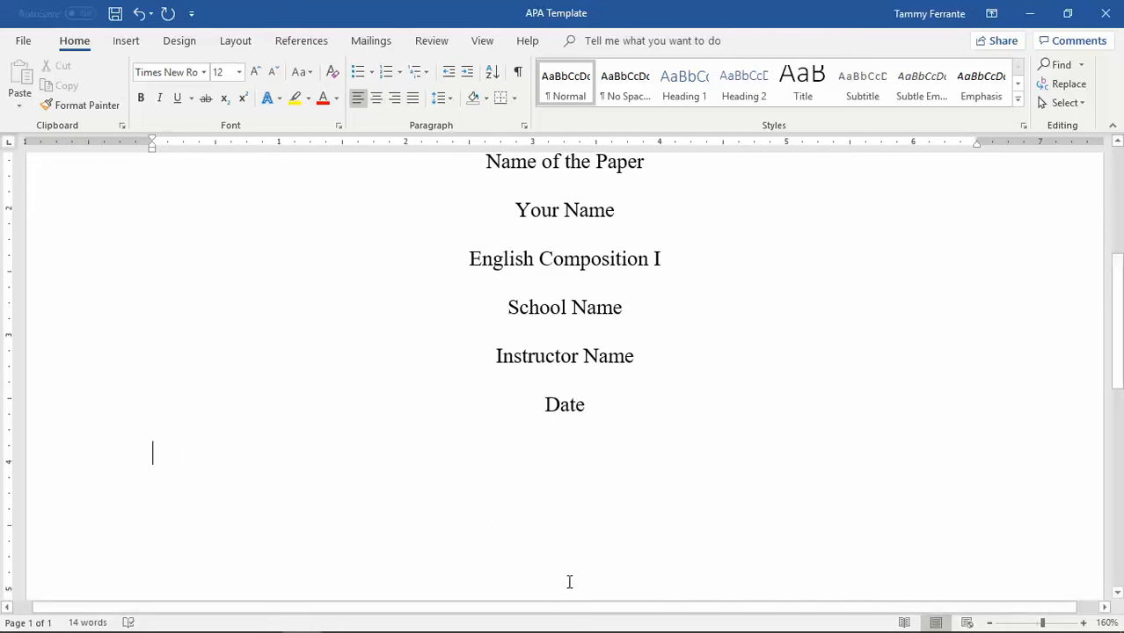
{"action": "key", "text": "BackSpace"}
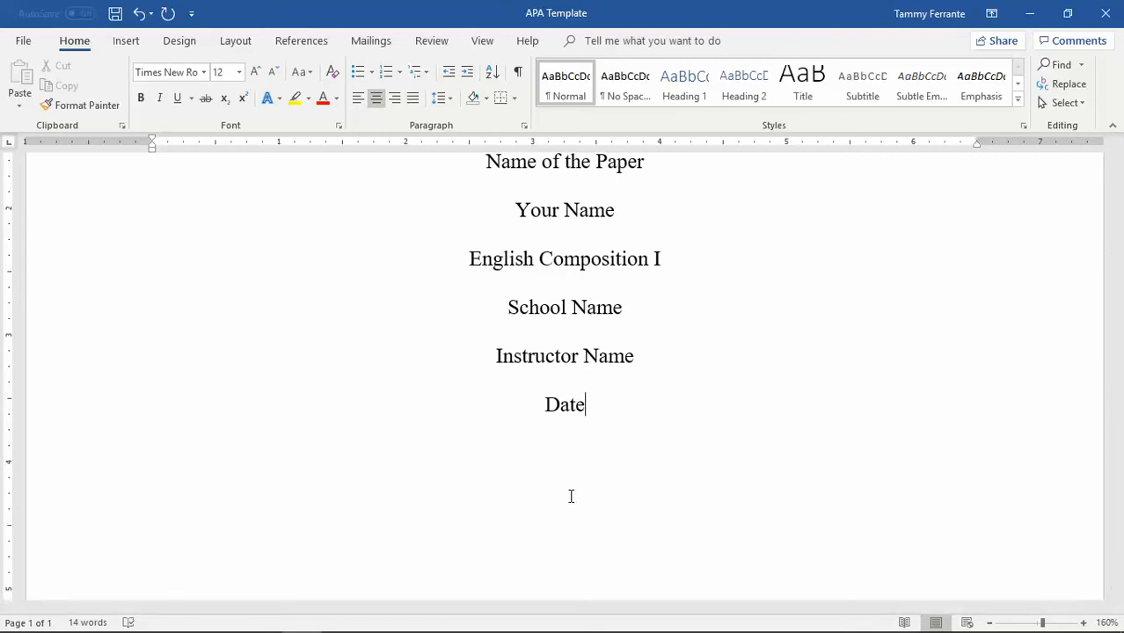
Insert a page break after the Date line and enter the centered heading "Name Paper" on the second page, followed by a new line
{"action": "key", "text": "ctrl+Return"}
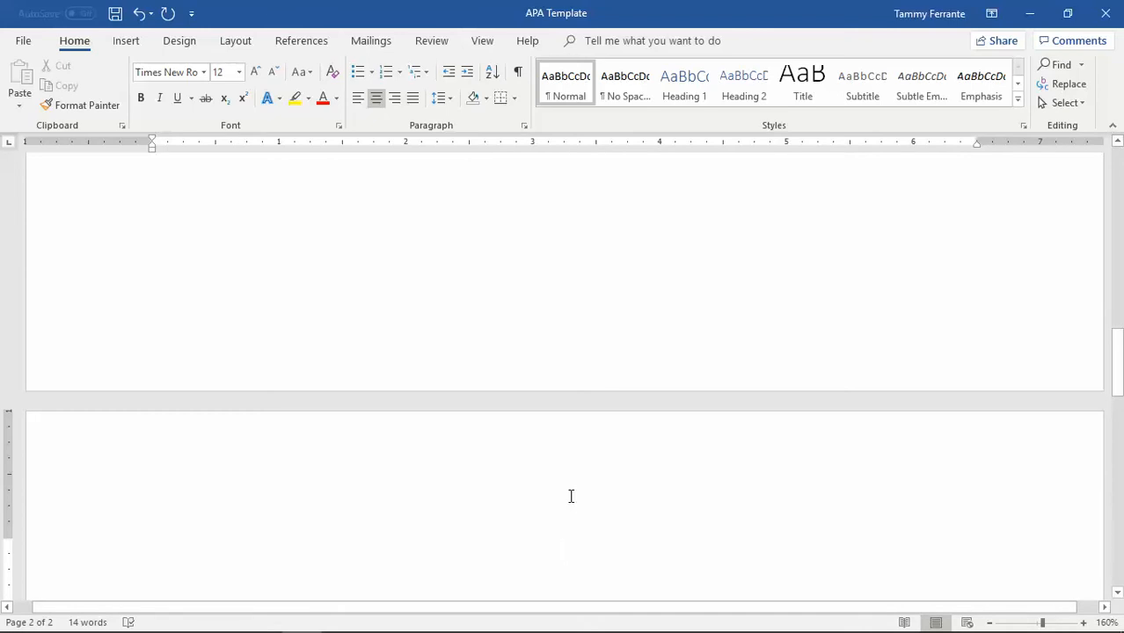
{"action": "type", "text": "Name "}
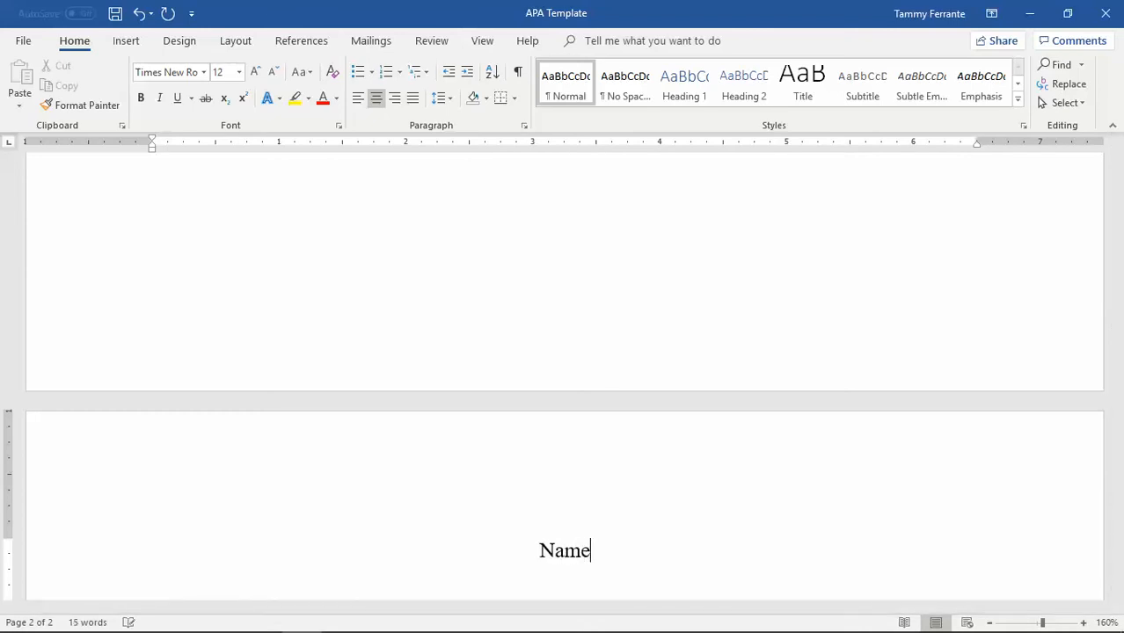
{"action": "type", "text": "Paper"}
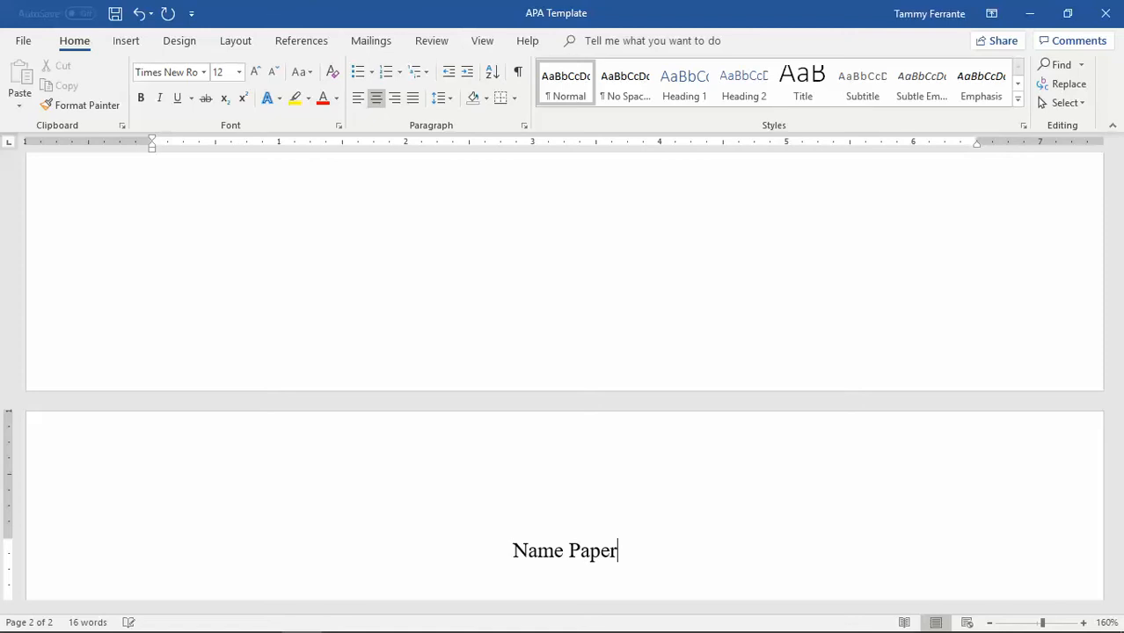
{"action": "key", "text": "Return"}
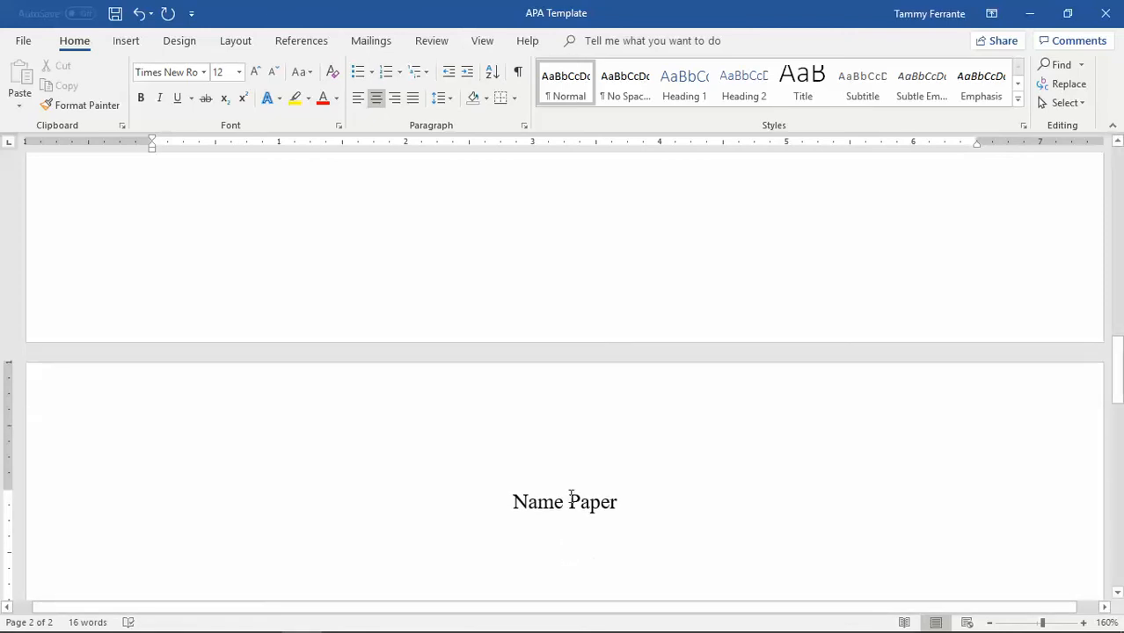
Insert another page break and enter the centered heading "References" on the third page, followed by a new line
{"action": "key", "text": "ctrl+Return"}
{"action": "type", "text": "References"}
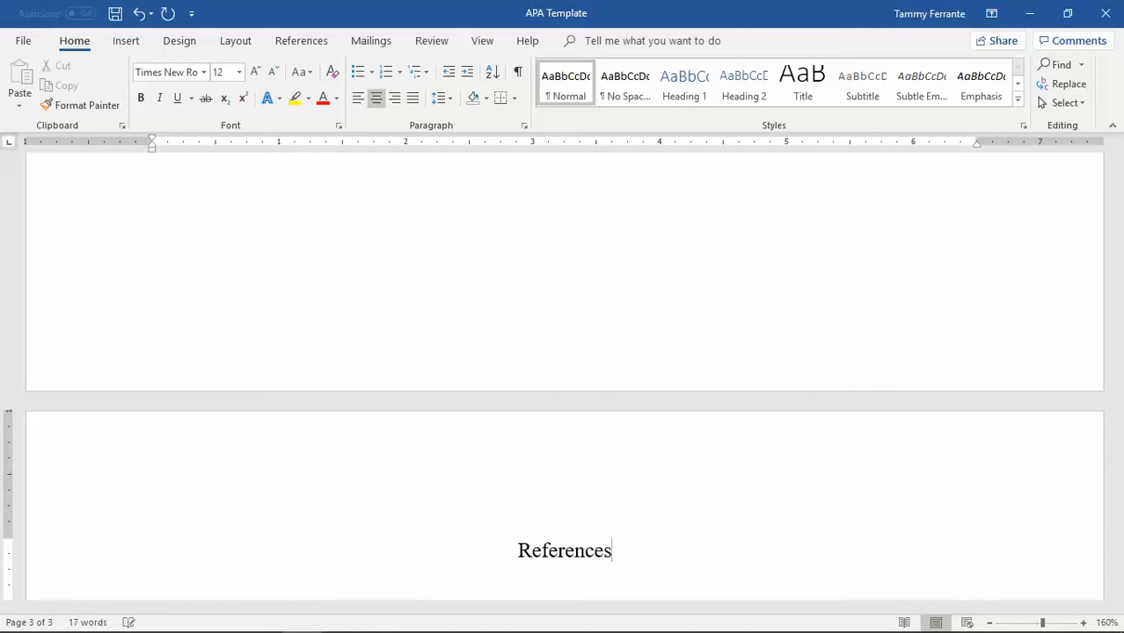
{"action": "key", "text": "Return"}
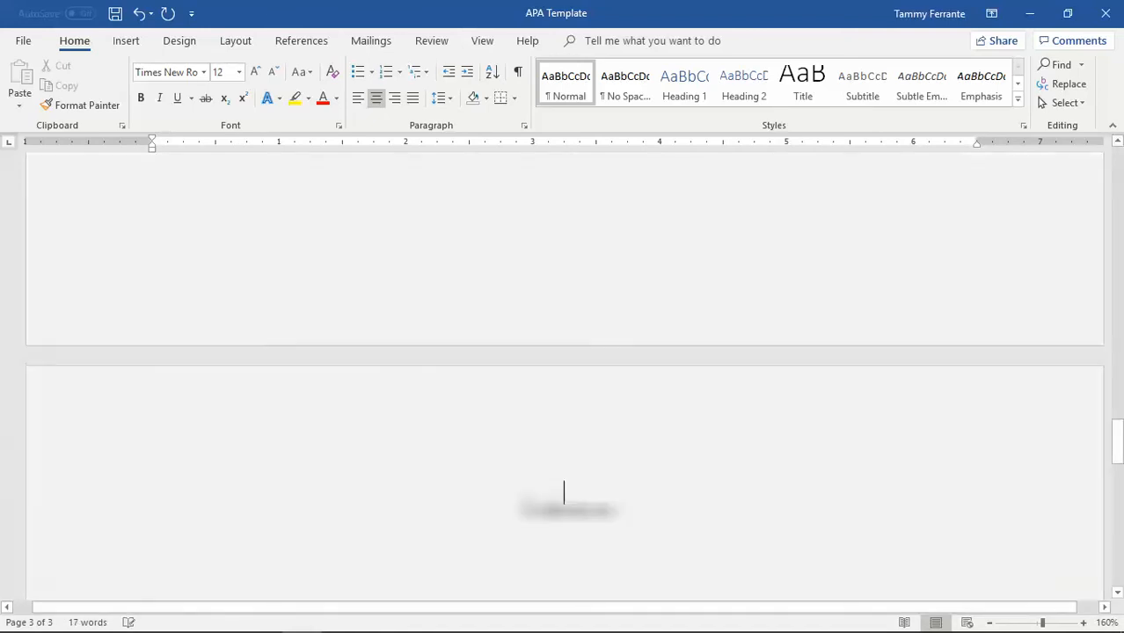
Open the header of the second page, above the Name Paper heading, for editing
{"action": "scroll", "coordinate": [563, 376], "scroll_direction": "up", "scroll_amount": 10}
{"action": "scroll", "coordinate": [563, 376], "scroll_direction": "up", "scroll_amount": 10}
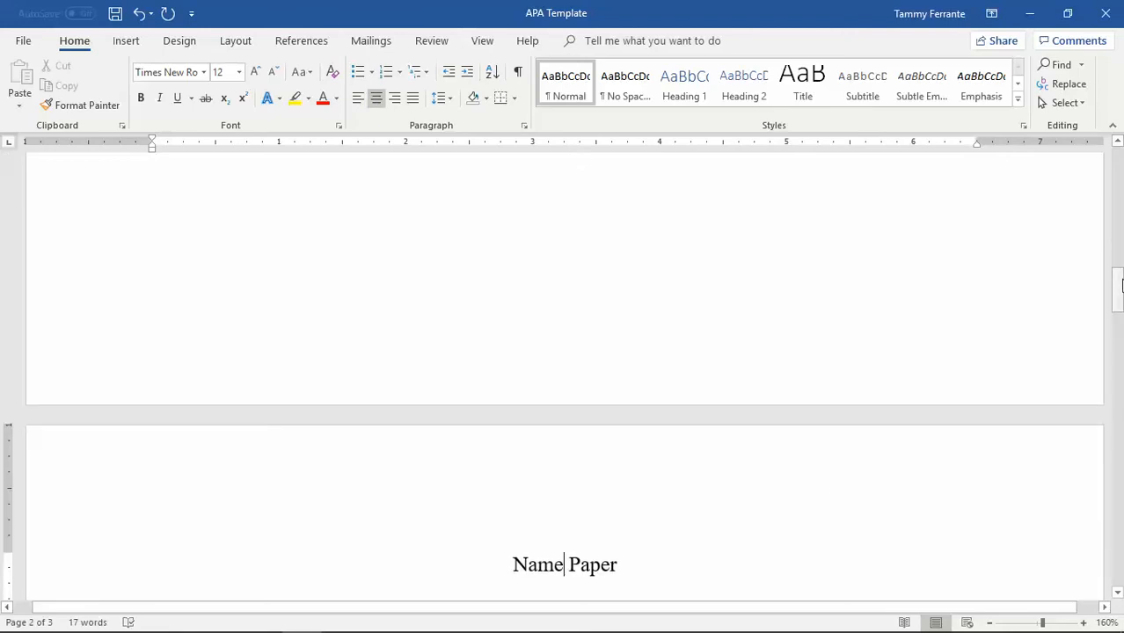
{"action": "left_click_drag", "start_coordinate": [1120, 280], "coordinate": [1120, 306]}
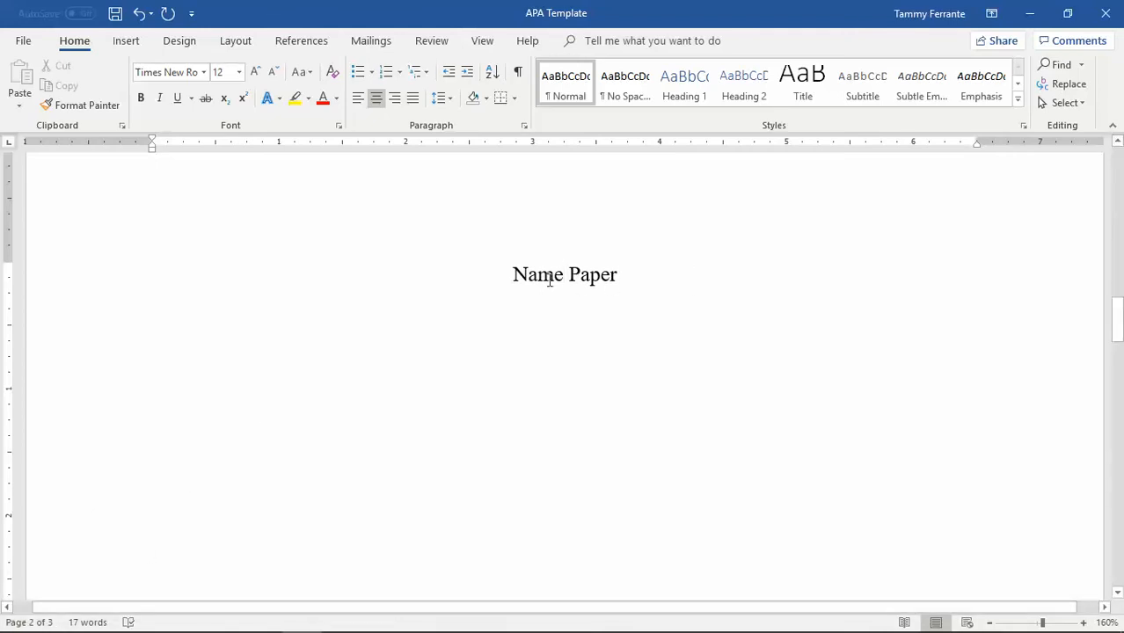
{"action": "double_click", "coordinate": [552, 201]}
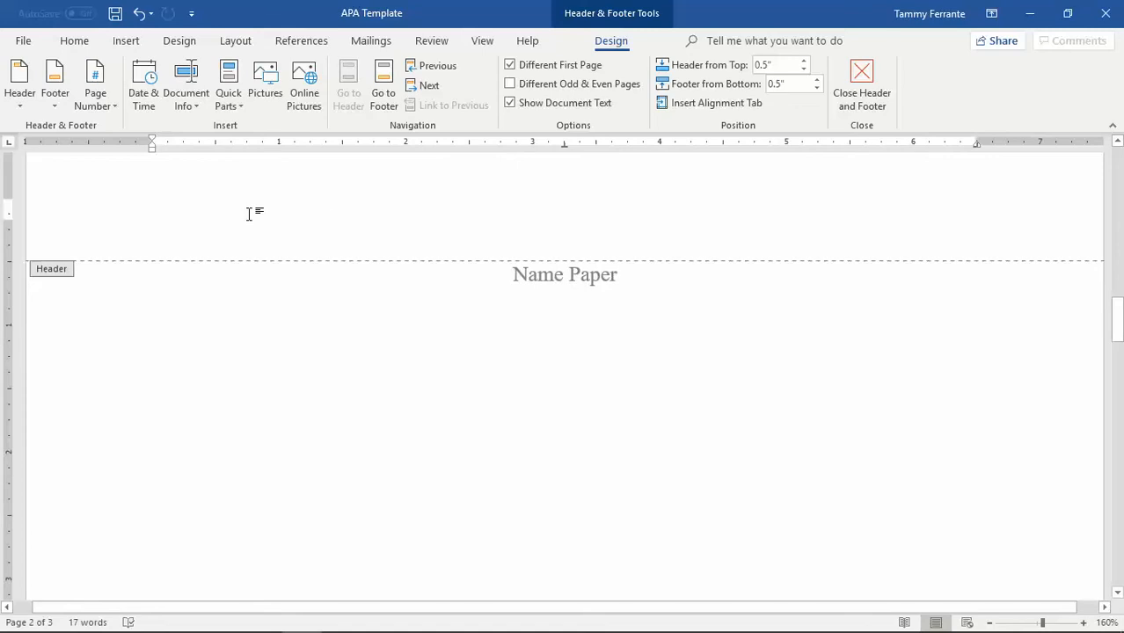
{"action": "type", "text": "N"}
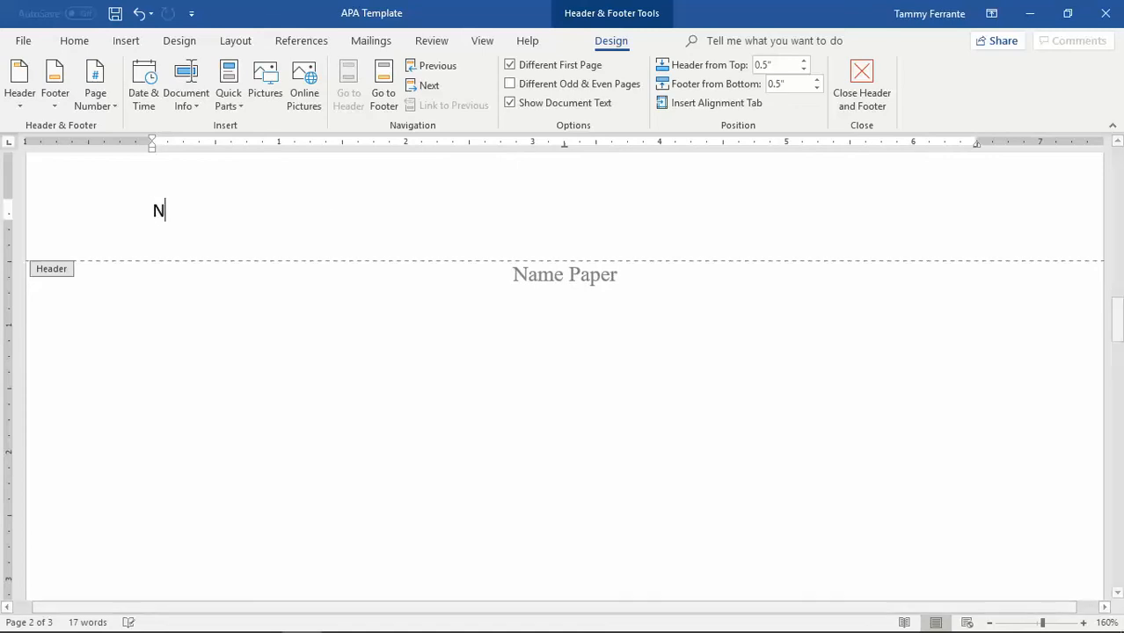
{"action": "type", "text": "AME OF P"}
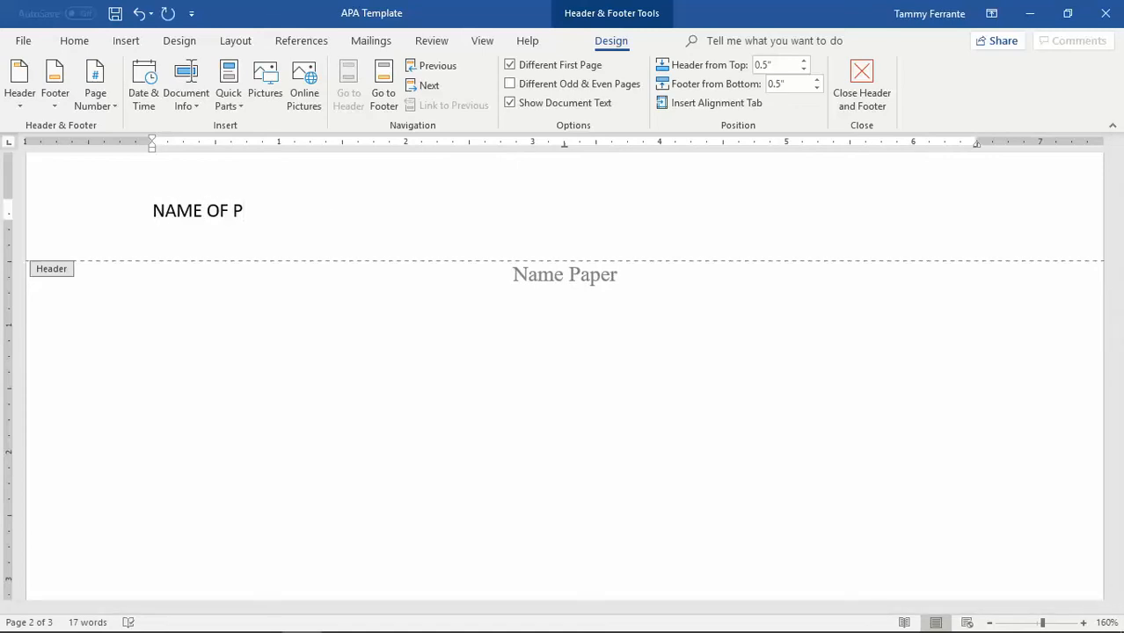
{"action": "key", "text": "BackSpace"}
{"action": "key", "text": "BackSpace"}
{"action": "key", "text": "BackSpace"}
{"action": "key", "text": "BackSpace"}
{"action": "key", "text": "BackSpace"}
{"action": "key", "text": "BackSpace"}
{"action": "key", "text": "BackSpace"}
{"action": "key", "text": "BackSpace"}
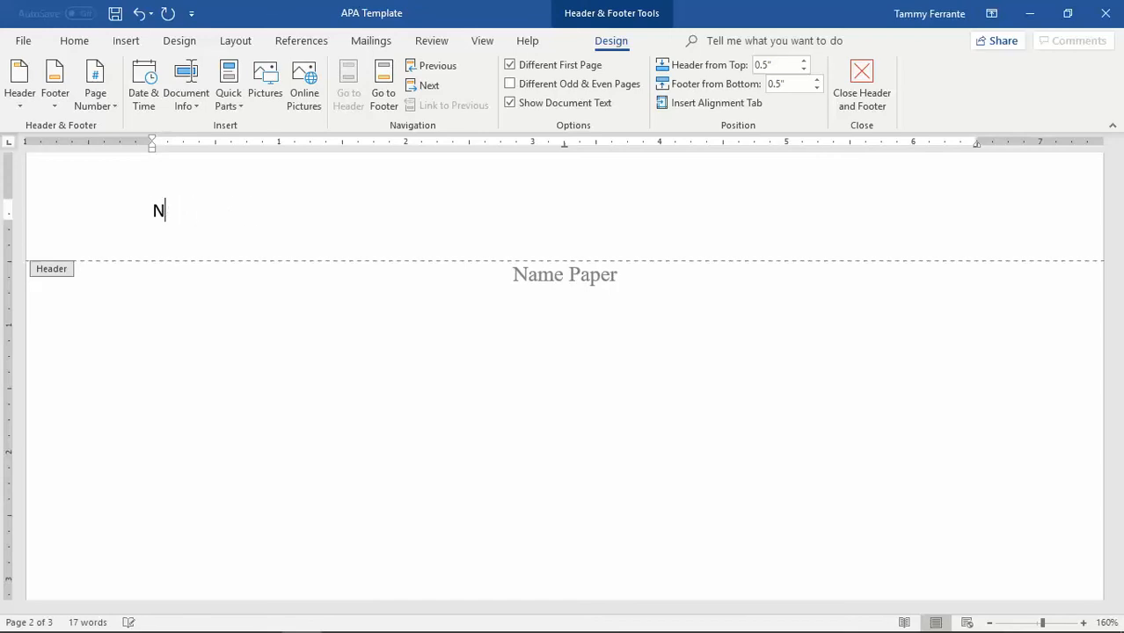
{"action": "key", "text": "BackSpace"}
Insert a Plain Number 3 page number in the second-page header and put "NAME OF PAPER" before it, pushed to the left margin with tabs
{"action": "left_click", "coordinate": [103, 95]}
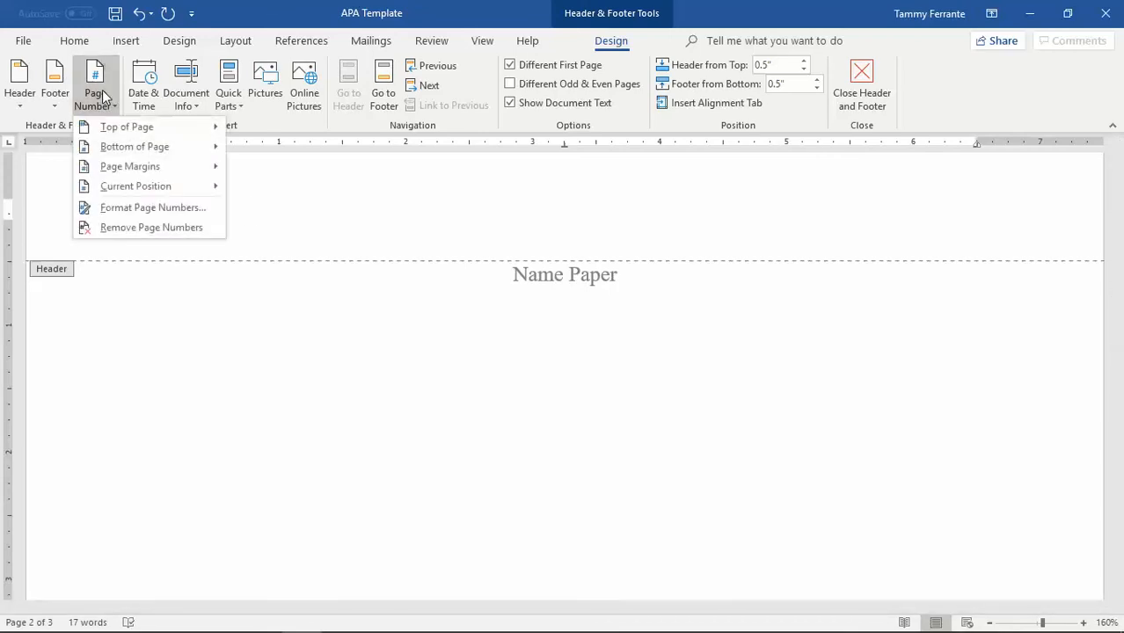
{"action": "mouse_move", "coordinate": [168, 130]}
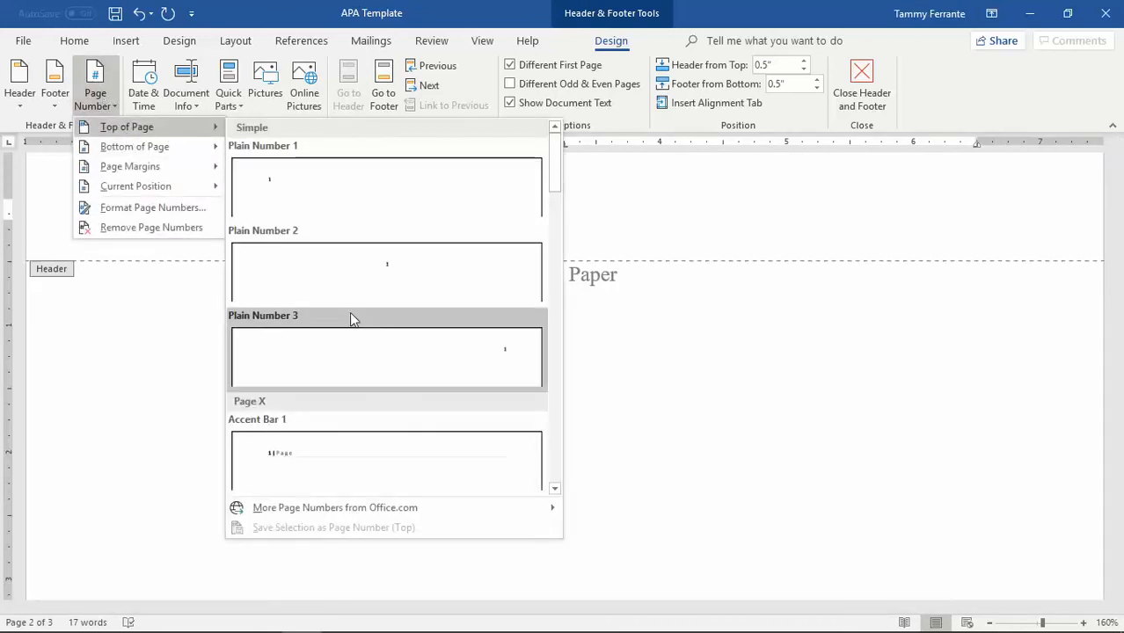
{"action": "left_click", "coordinate": [376, 359]}
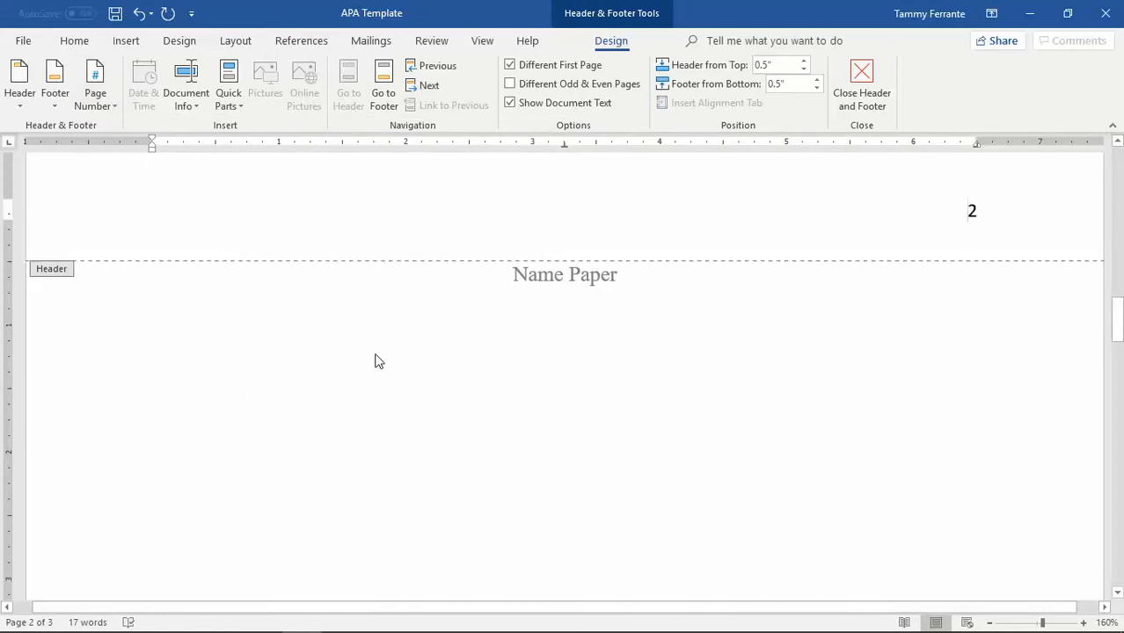
{"action": "type", "text": "NAME O"}
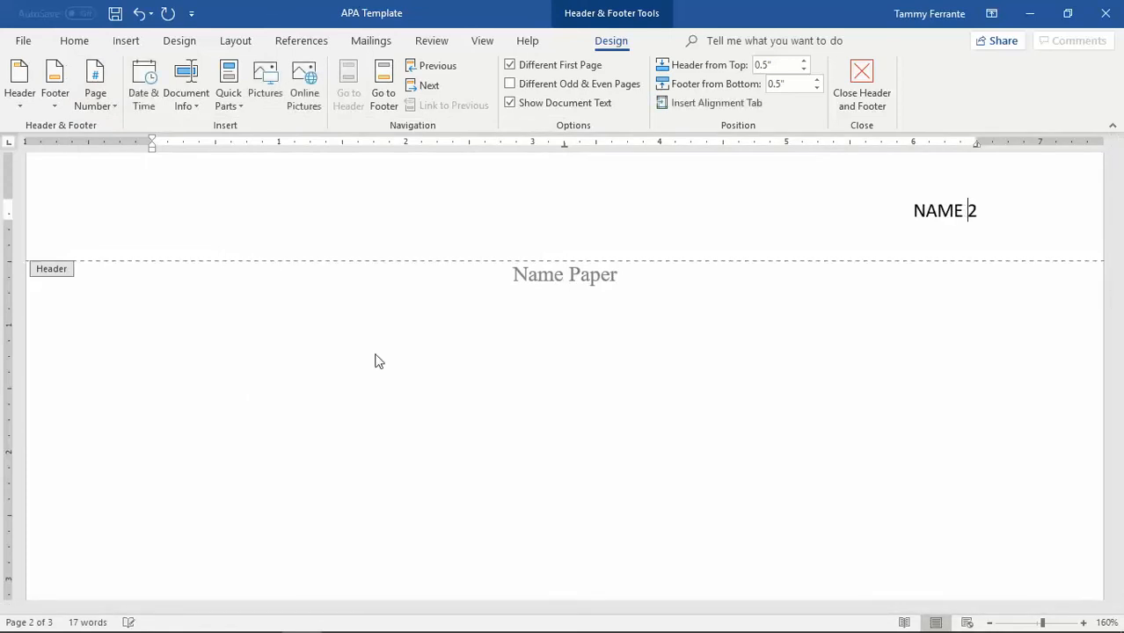
{"action": "type", "text": "F PAP"}
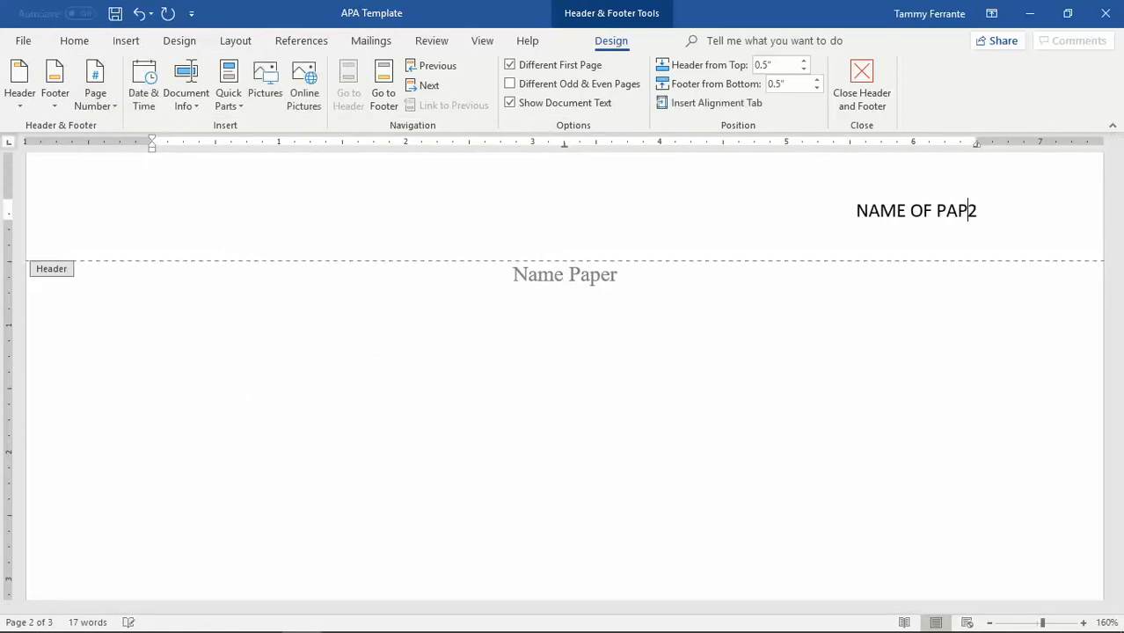
{"action": "type", "text": "ER"}
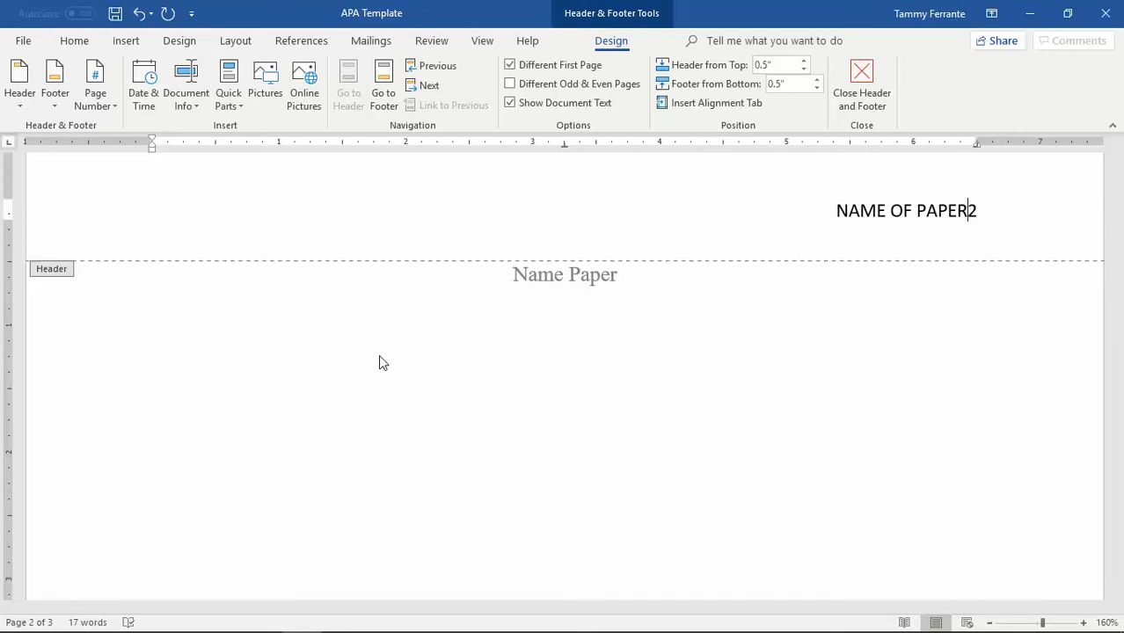
{"action": "key", "text": "Tab"}
{"action": "key", "text": "Tab"}
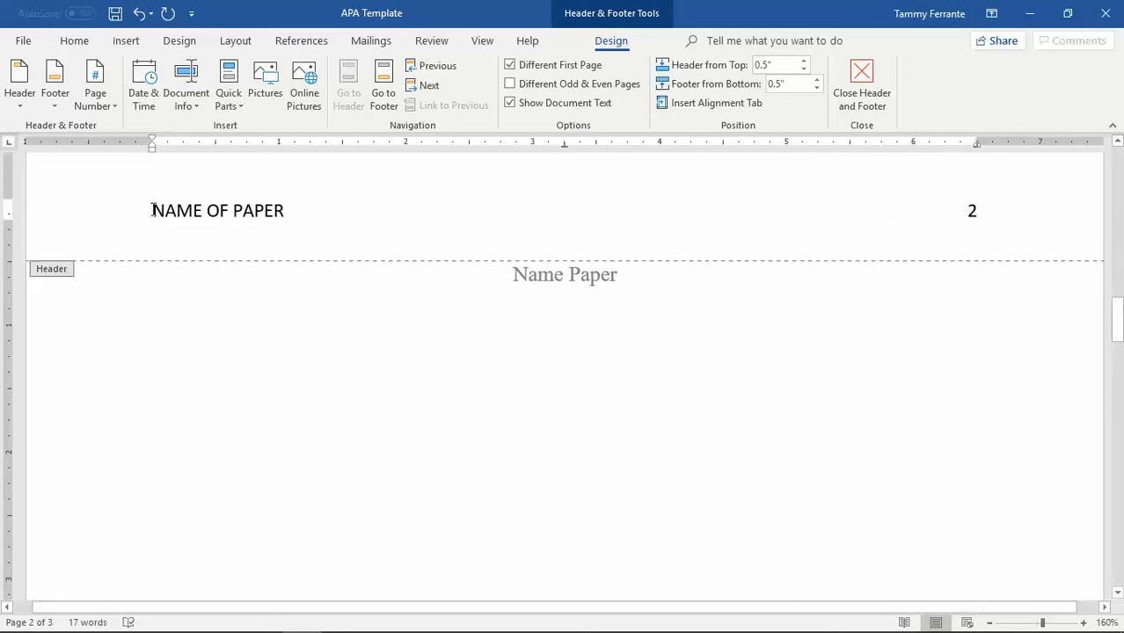
Format the whole second-page header line as Times New Roman 12 and return to the document body
{"action": "left_click_drag", "start_coordinate": [153, 208], "coordinate": [1011, 196]}
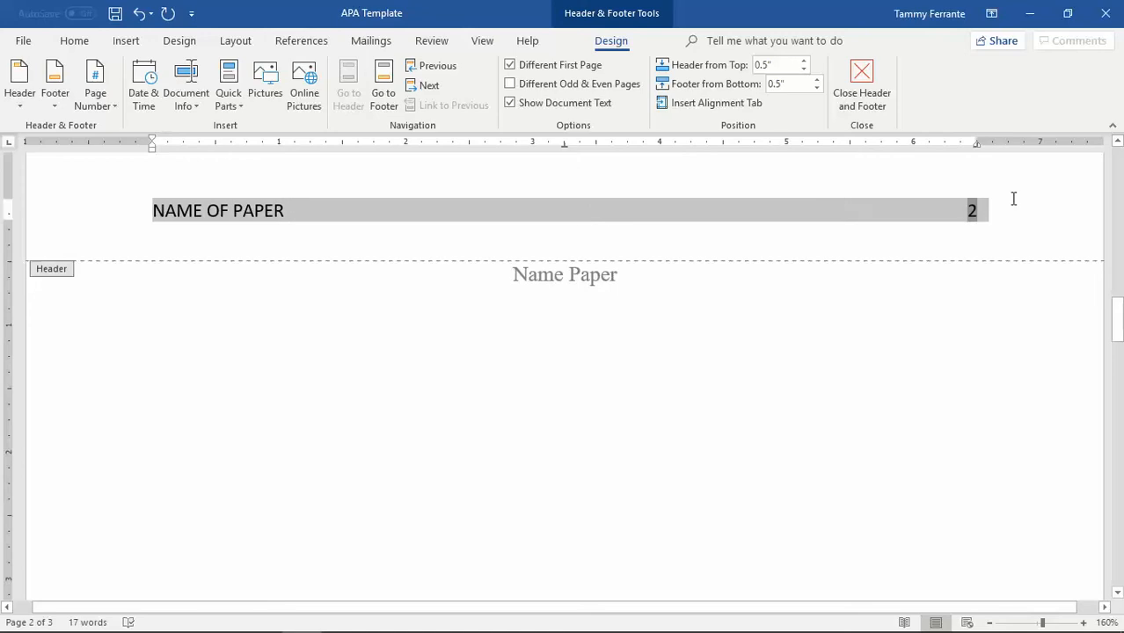
{"action": "left_click", "coordinate": [75, 41]}
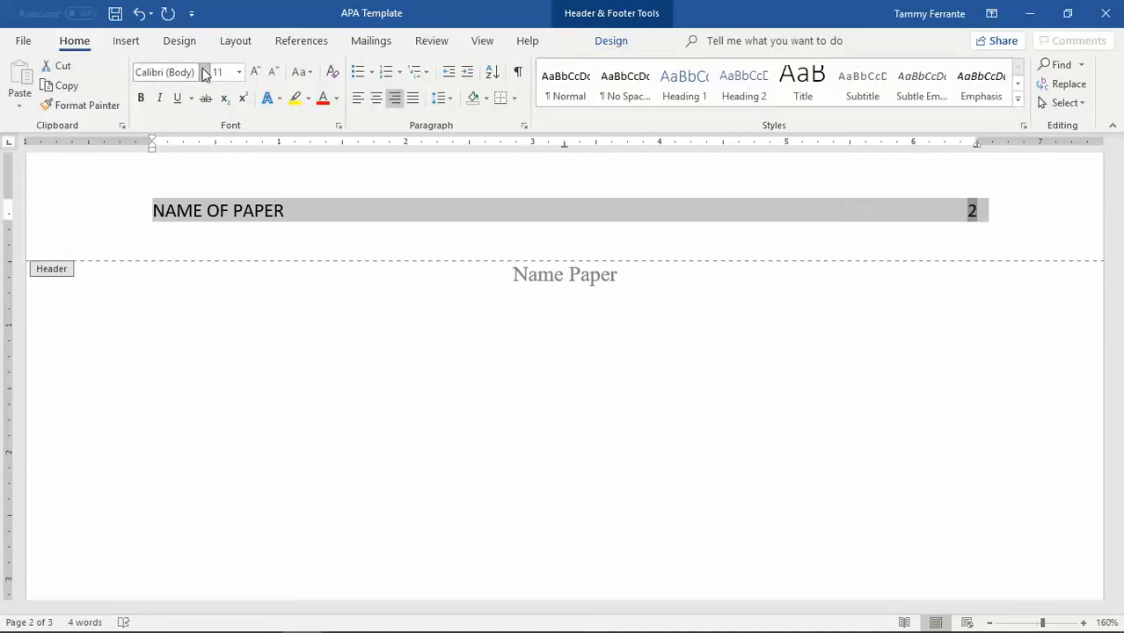
{"action": "left_click", "coordinate": [203, 73]}
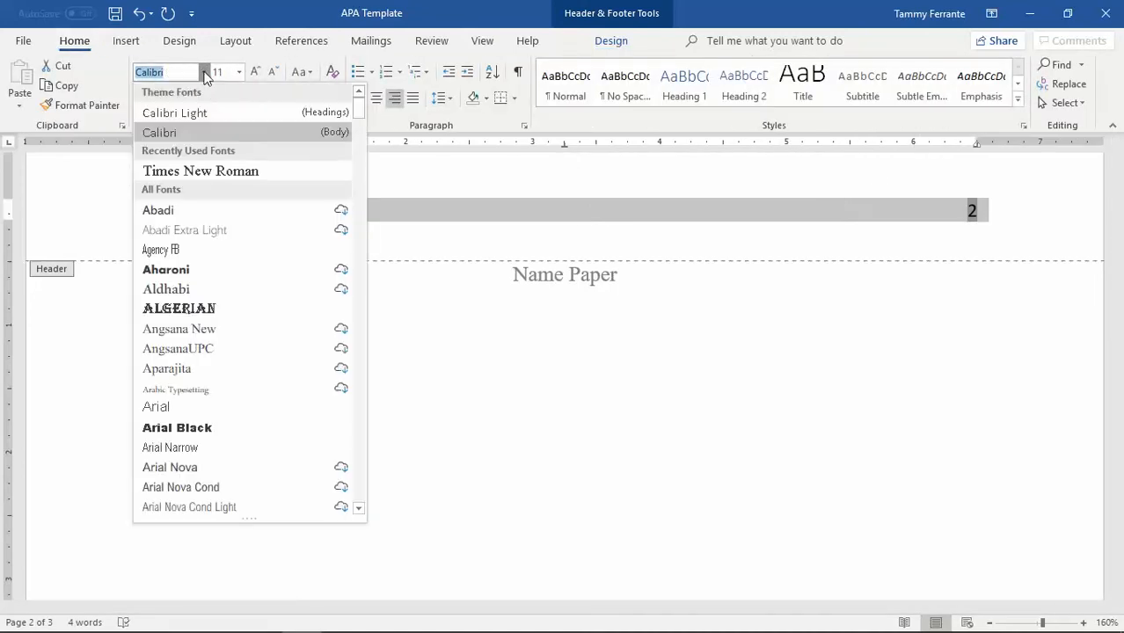
{"action": "left_click", "coordinate": [209, 182]}
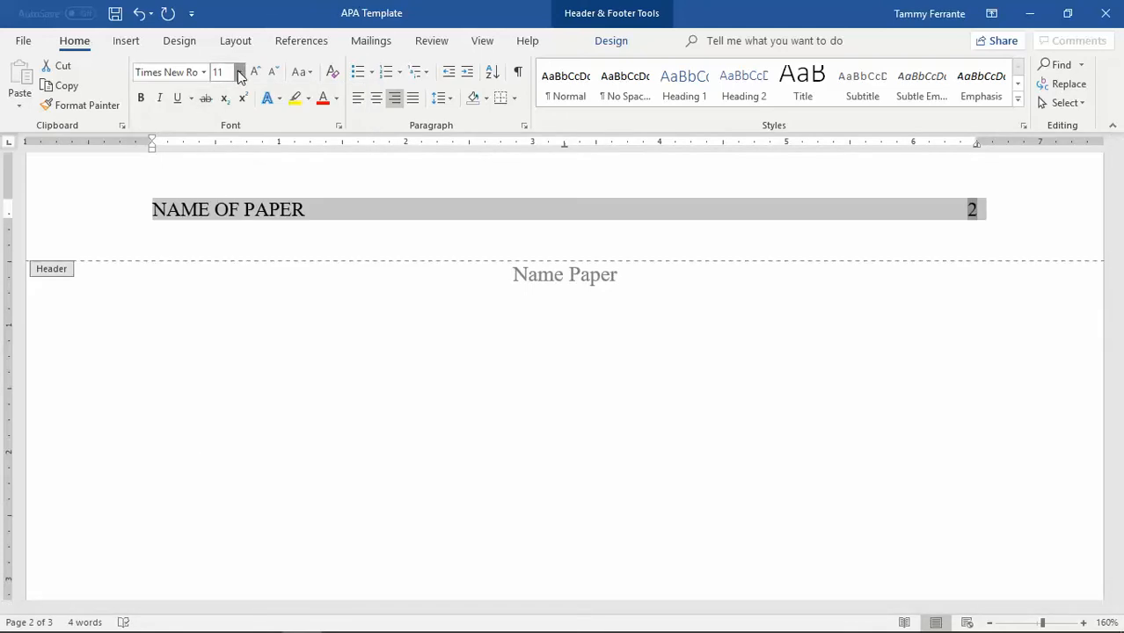
{"action": "left_click", "coordinate": [238, 72]}
{"action": "left_click", "coordinate": [219, 154]}
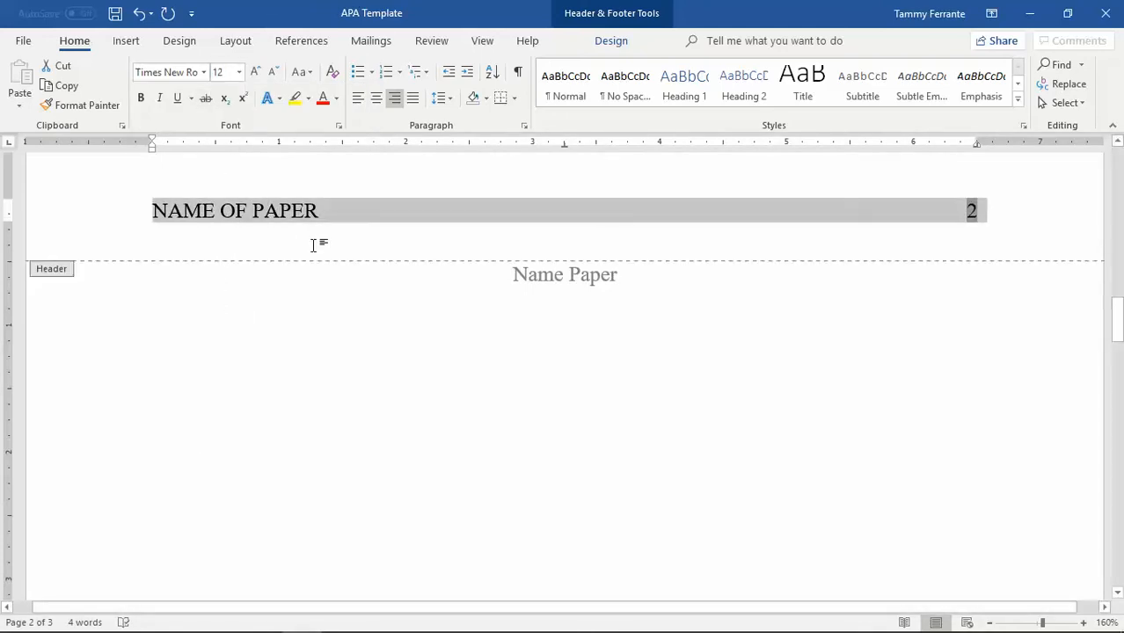
{"action": "double_click", "coordinate": [418, 387]}
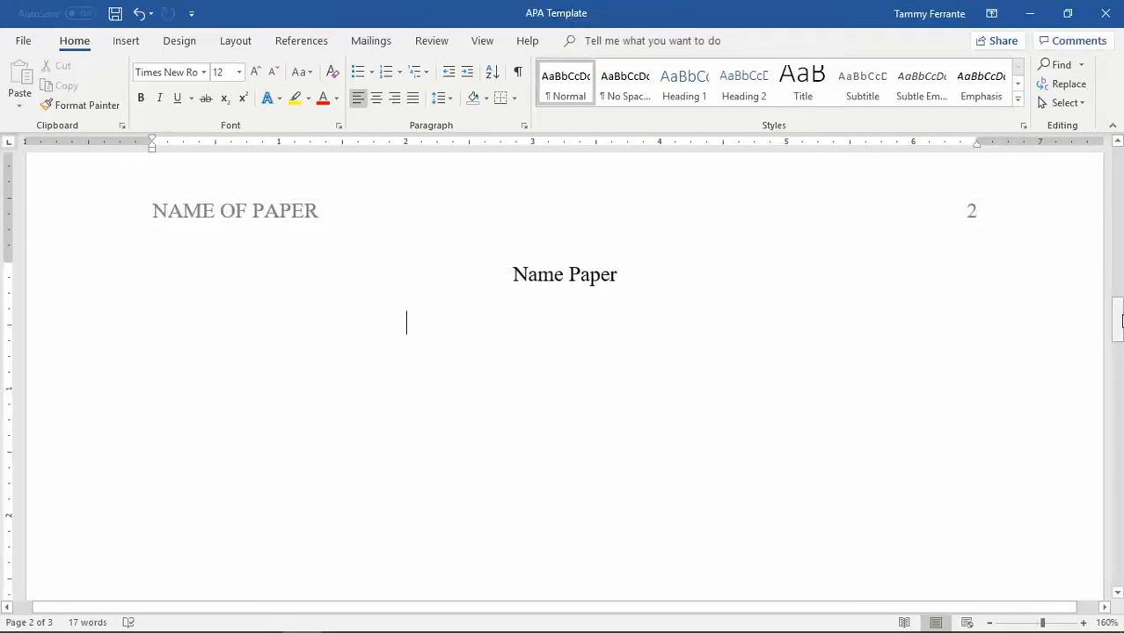
Enter the left-aligned line "Introduction" below the Name Paper heading, followed by a new line
{"action": "left_click", "coordinate": [991, 625]}
{"action": "left_click", "coordinate": [992, 624]}
{"action": "left_click", "coordinate": [992, 624]}
{"action": "left_click", "coordinate": [991, 625]}
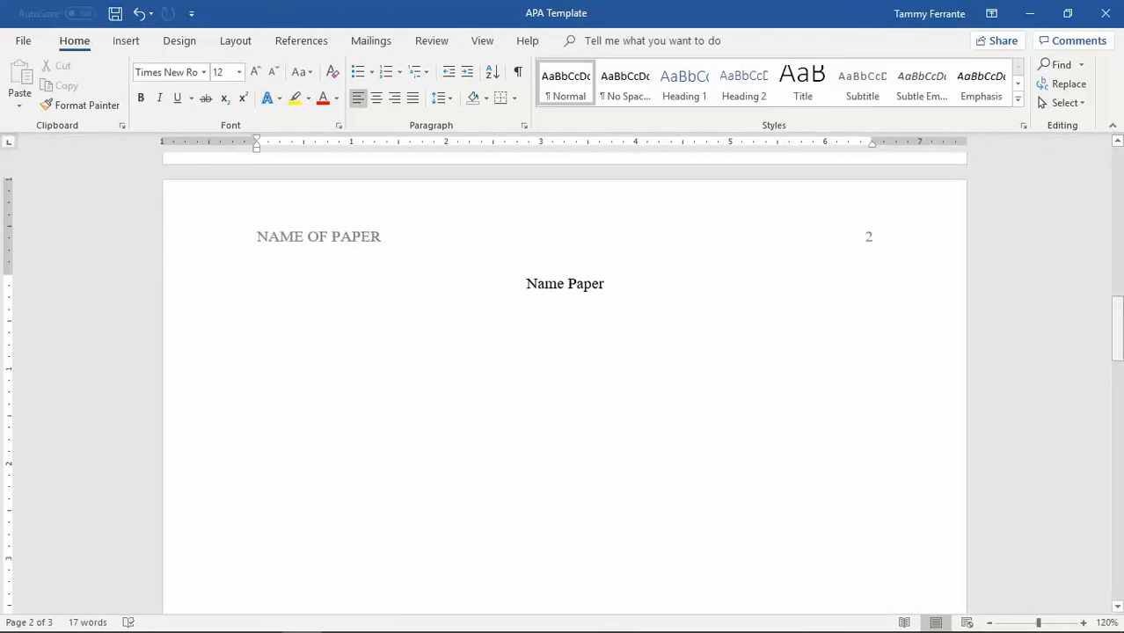
{"action": "mouse_move", "coordinate": [1120, 314]}
{"action": "left_mouse_down"}
{"action": "mouse_move", "coordinate": [1120, 484]}
{"action": "mouse_move", "coordinate": [1118, 312]}
{"action": "left_mouse_up"}
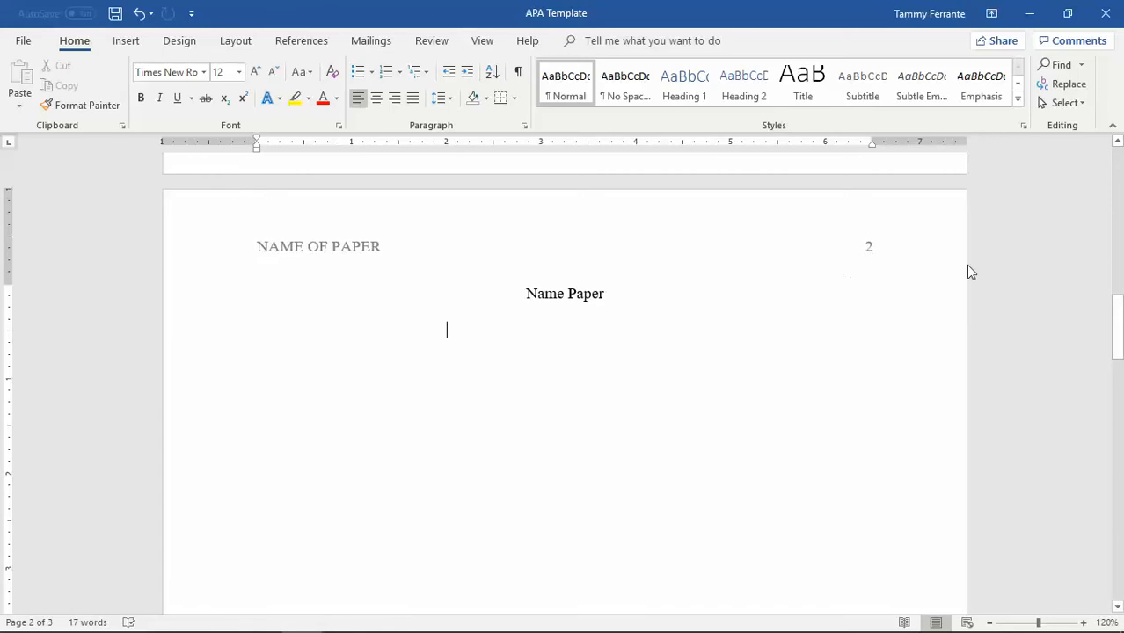
{"action": "left_click_drag", "start_coordinate": [1115, 334], "coordinate": [1119, 307]}
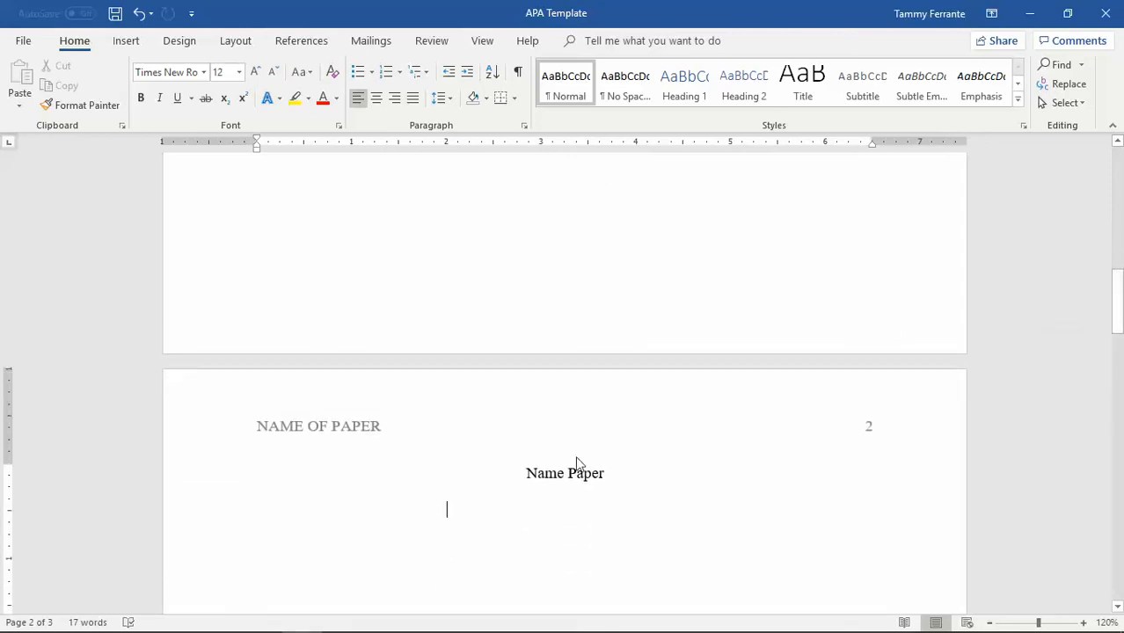
{"action": "key", "text": "Home"}
{"action": "key", "text": "Left"}
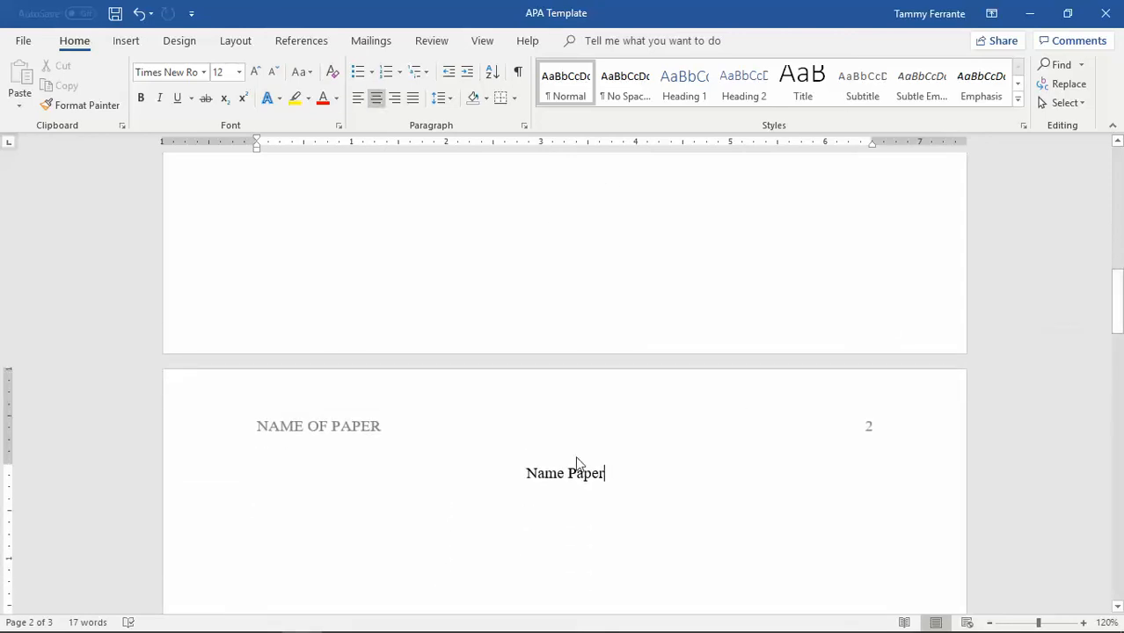
{"action": "key", "text": "Right"}
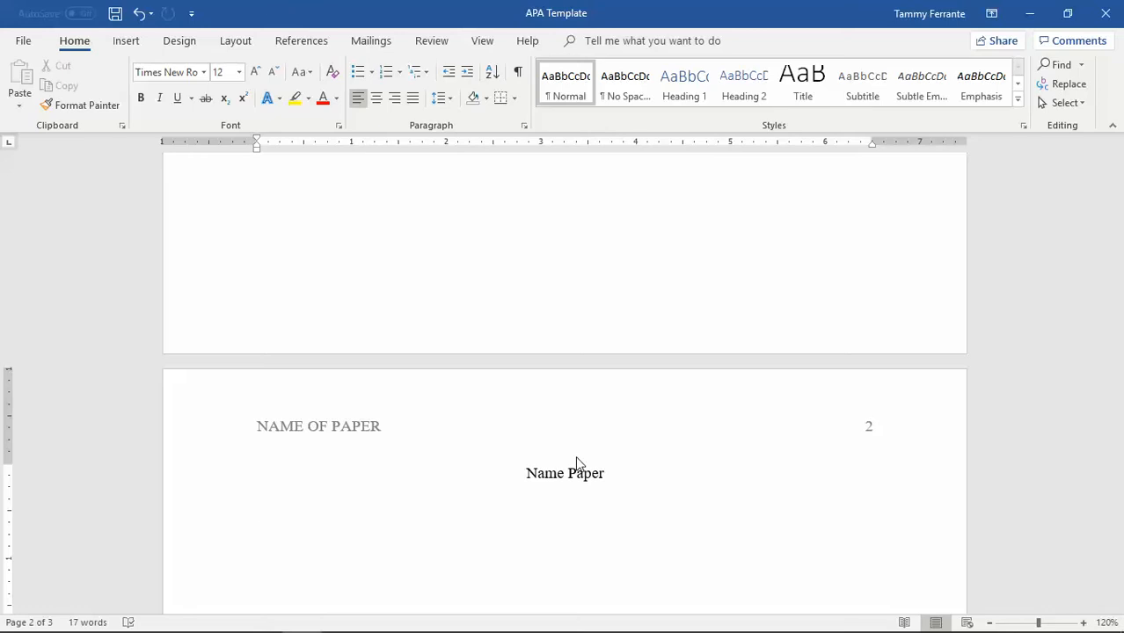
{"action": "type", "text": "Introduction"}
{"action": "key", "text": "Return"}
Add the lines "Topic 1" and "Topic 2" below the Introduction line
{"action": "type", "text": "Tlopic"}
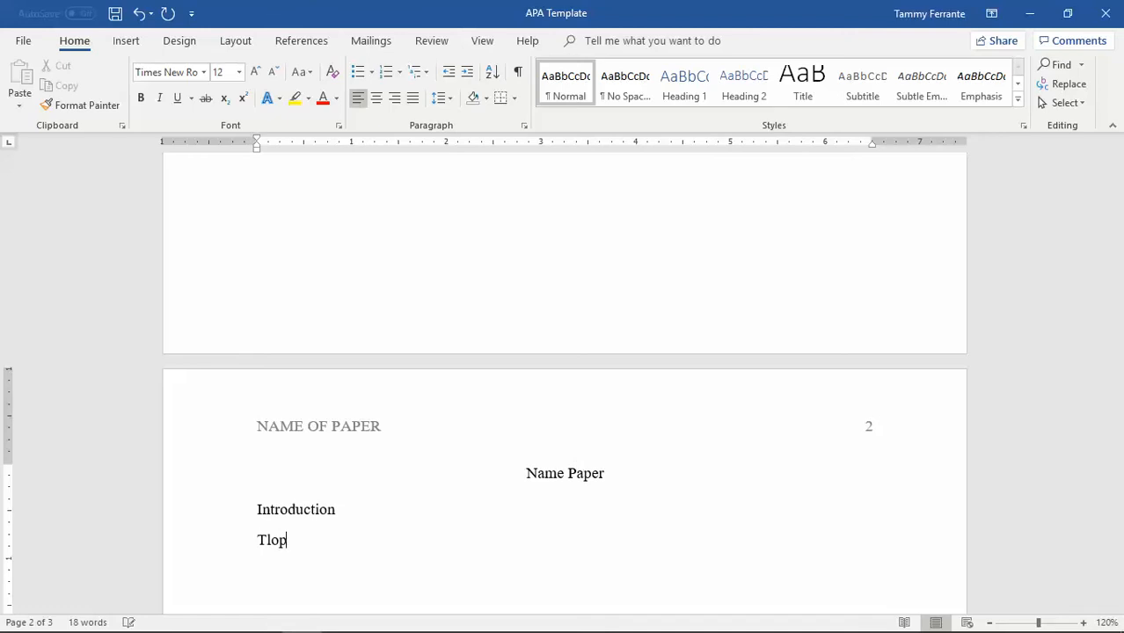
{"action": "key", "text": "BackSpace"}
{"action": "key", "text": "BackSpace"}
{"action": "key", "text": "BackSpace"}
{"action": "key", "text": "BackSpace"}
{"action": "key", "text": "BackSpace"}
{"action": "type", "text": "opic1"}
{"action": "key", "text": "Return"}
{"action": "type", "text": "Tlo"}
{"action": "key", "text": "BackSpace"}
{"action": "key", "text": "BackSpace"}
{"action": "key", "text": "BackSpace"}
{"action": "key", "text": "BackSpace"}
{"action": "key", "text": "BackSpace"}
{"action": "type", "text": "1"}
{"action": "key", "text": "Return"}
{"action": "type", "text": "Topic 2"}
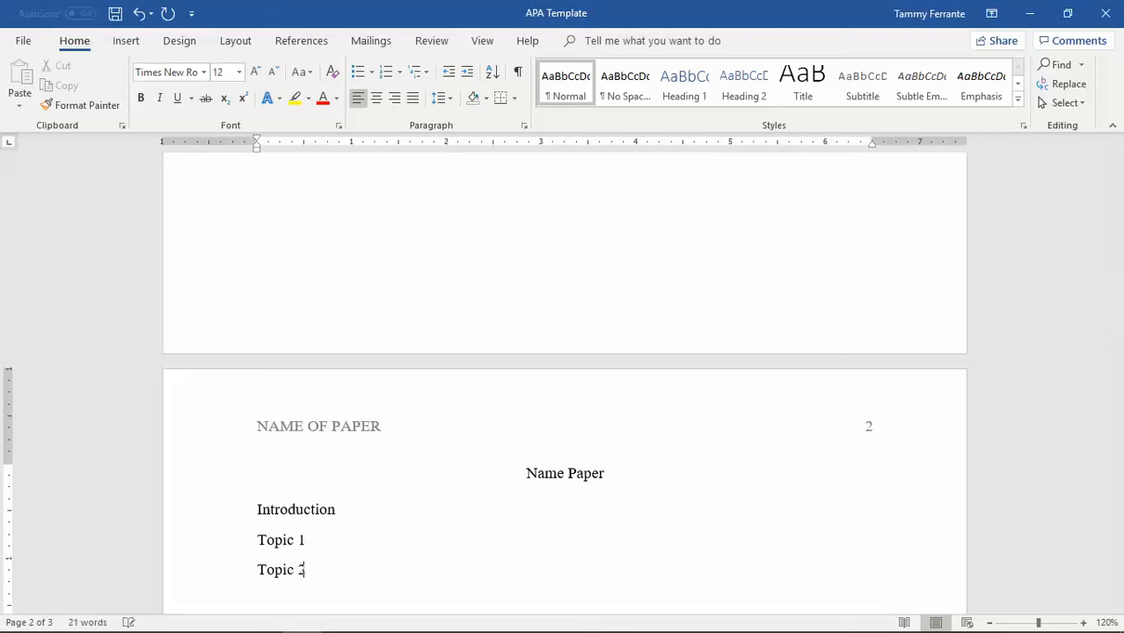
Complete the outline with the lines "Topic 3" and "Conclusion" below Topic 2
{"action": "key", "text": "Return"}
{"action": "type", "text": "Topic 3"}
{"action": "key", "text": "Return"}
{"action": "type", "text": "conc"}
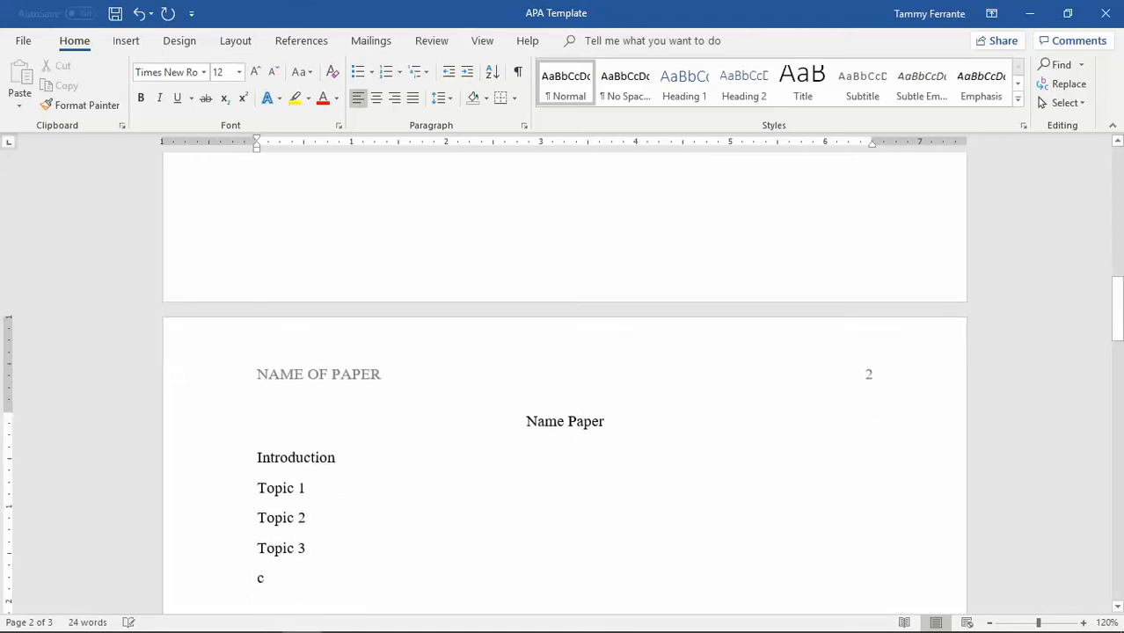
{"action": "key", "text": "BackSpace"}
{"action": "key", "text": "BackSpace"}
{"action": "key", "text": "BackSpace"}
{"action": "key", "text": "BackSpace"}
{"action": "type", "text": "C"}
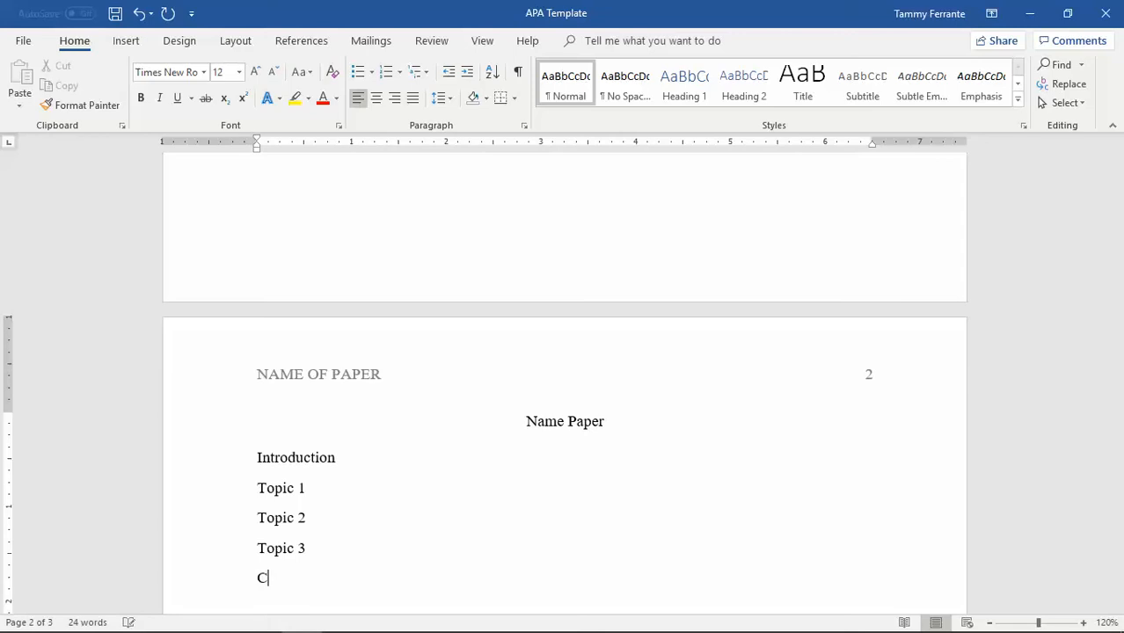
{"action": "type", "text": "onclusion"}
Insert a blank line before each of the lines Topic 1, Topic 2, Topic 3 and Conclusion
{"action": "key", "text": "Up"}
{"action": "key", "text": "Up"}
{"action": "key", "text": "Up"}
{"action": "key", "text": "Right"}
{"action": "key", "text": "Left"}
{"action": "key", "text": "Return"}
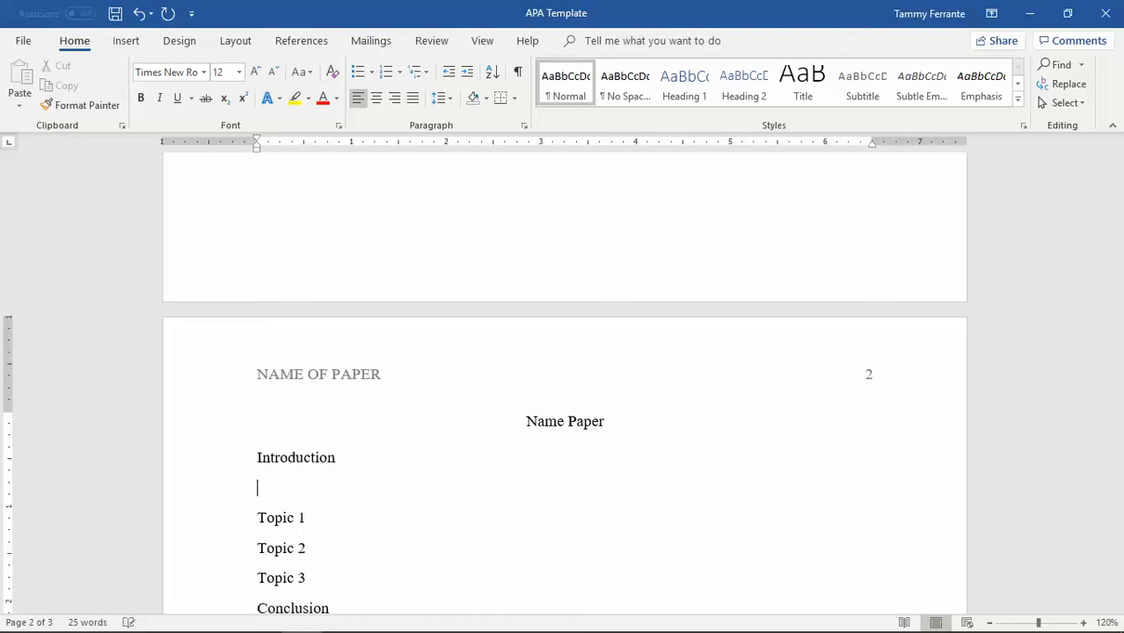
{"action": "key", "text": "Down"}
{"action": "key", "text": "Down"}
{"action": "key", "text": "Return"}
{"action": "key", "text": "Down"}
{"action": "key", "text": "Return"}
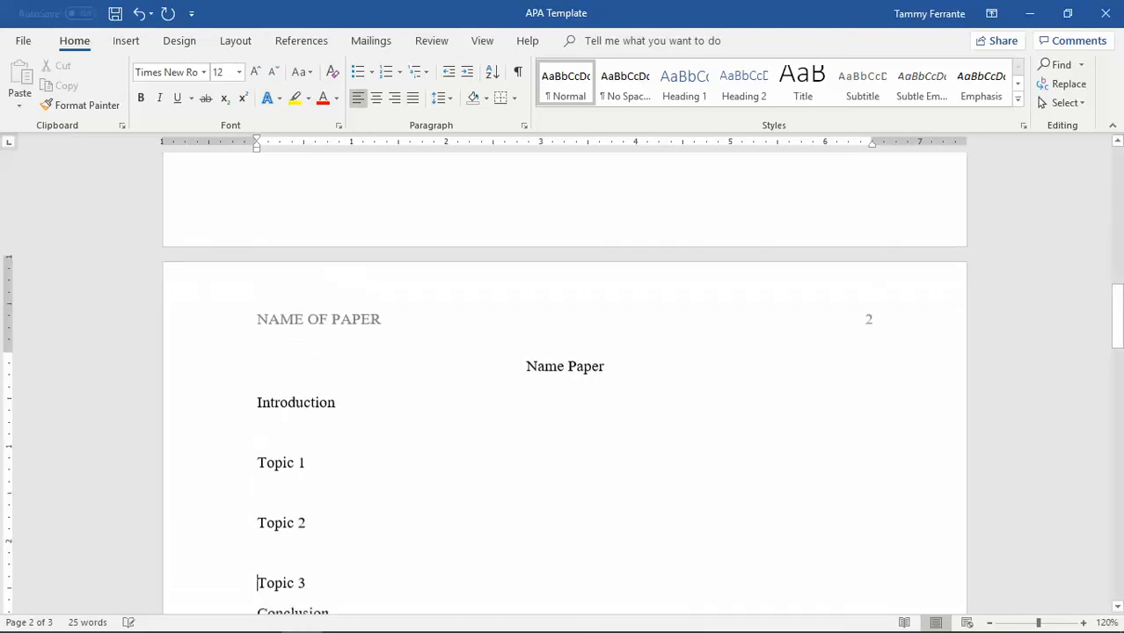
{"action": "key", "text": "Down"}
{"action": "key", "text": "Return"}
Review the spacing of the second-page outline from the Conclusion line up to the Introduction line
{"action": "key", "text": "Down"}
{"action": "key", "text": "Up"}
{"action": "key", "text": "Up"}
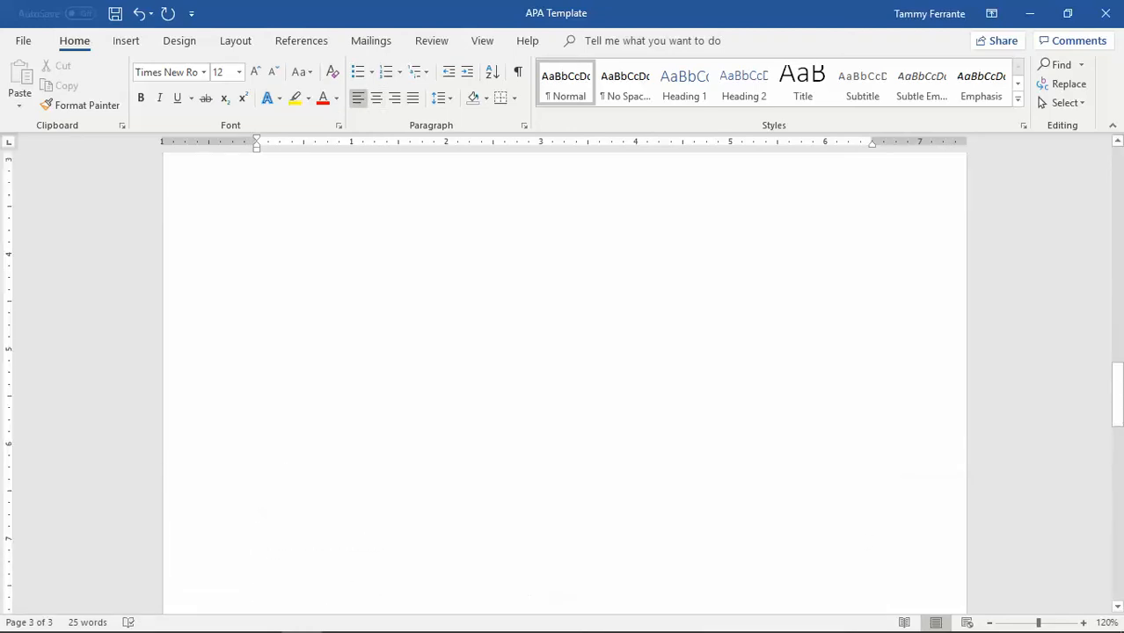
{"action": "key", "text": "Right"}
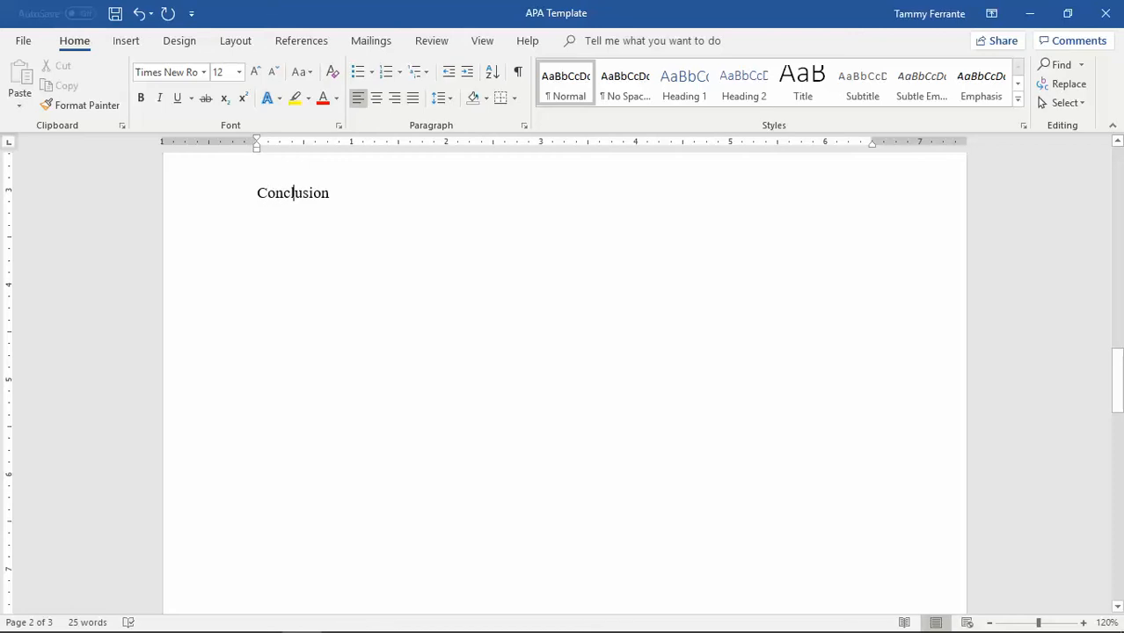
{"action": "key", "text": "Up"}
{"action": "key", "text": "Up"}
{"action": "key", "text": "Up"}
{"action": "key", "text": "Up"}
{"action": "key", "text": "Up"}
{"action": "key", "text": "Up"}
{"action": "key", "text": "Up"}
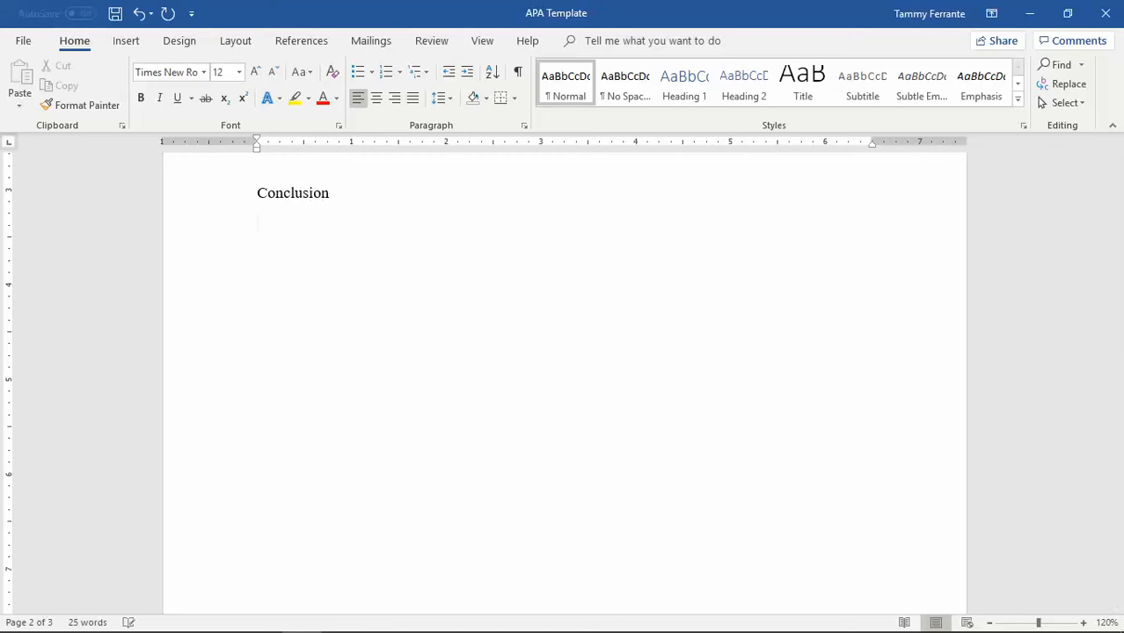
{"action": "key", "text": "Up"}
{"action": "key", "text": "Up"}
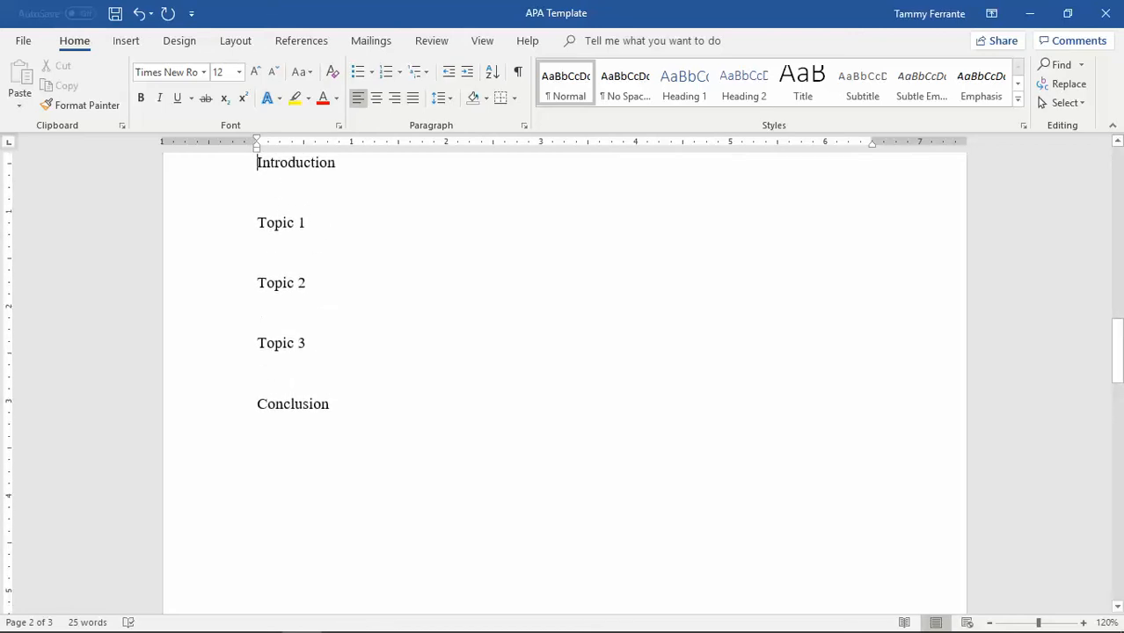
{"action": "key", "text": "Down"}
{"action": "key", "text": "Down"}
{"action": "key", "text": "Down"}
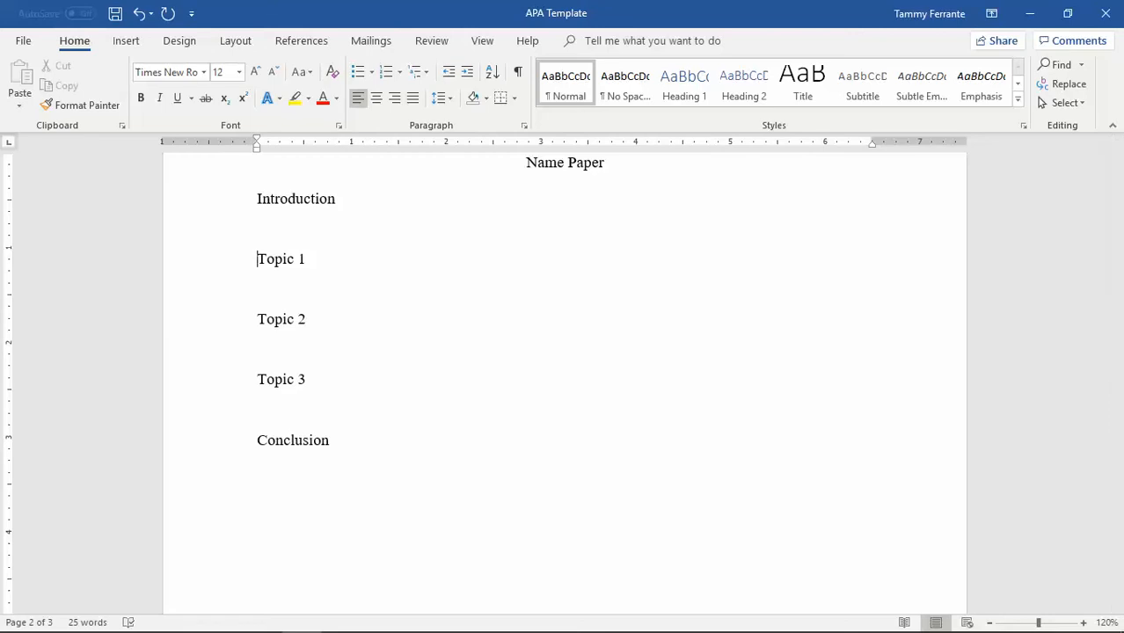
{"action": "key", "text": "Up"}
{"action": "key", "text": "Up"}
{"action": "key", "text": "shift+Down"}
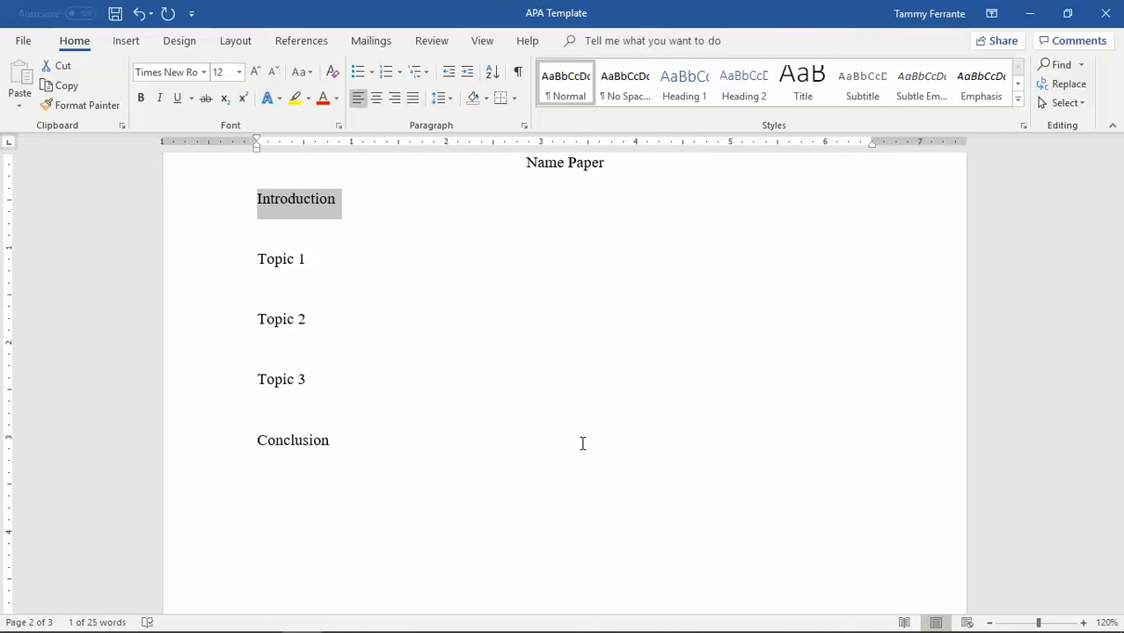
{"action": "key", "text": "Down"}
{"action": "key", "text": "Down"}
{"action": "key", "text": "Up"}
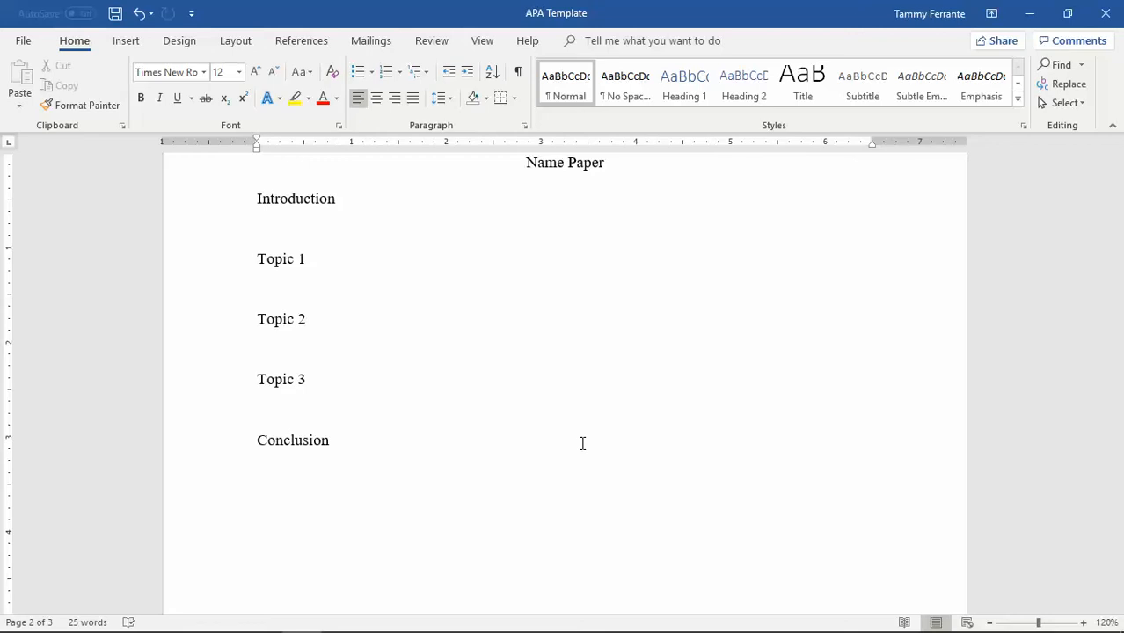
Append the label "<Heading 1>" to the Topic 1 line
{"action": "key", "text": "Right"}
{"action": "key", "text": "Right"}
{"action": "key", "text": "Right"}
{"action": "key", "text": "Right"}
{"action": "key", "text": "Right"}
{"action": "key", "text": "Right"}
{"action": "type", "text": "<Heading 1>"}
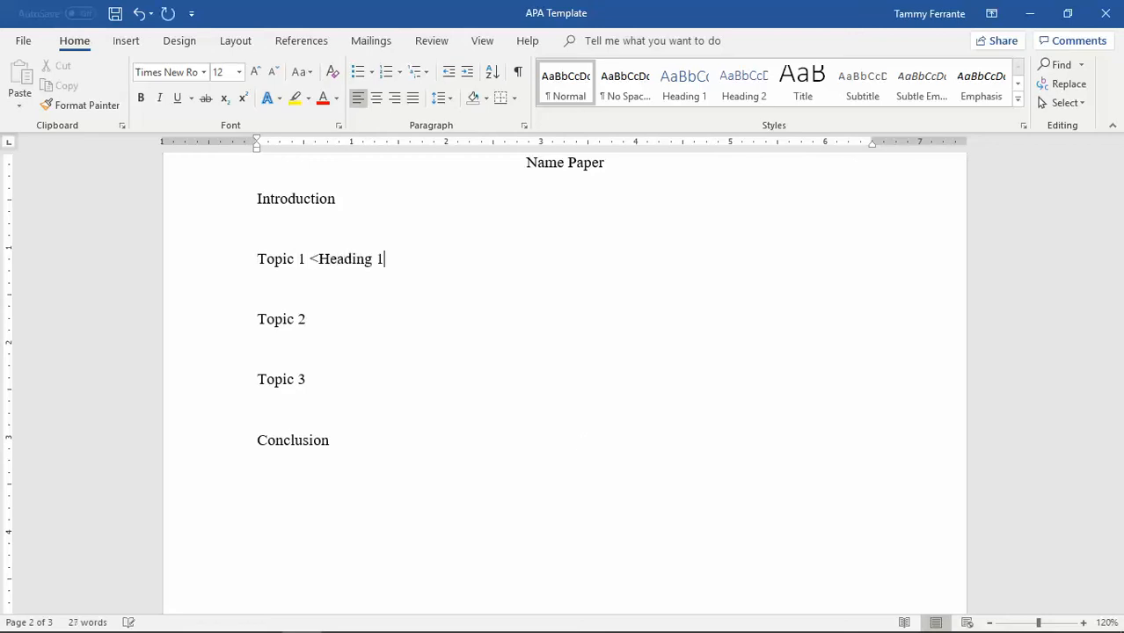
{"action": "key", "text": "shift+Left"}
{"action": "key", "text": "shift+Left"}
{"action": "key", "text": "shift+Left"}
{"action": "key", "text": "shift+Left"}
{"action": "key", "text": "shift+Left"}
{"action": "key", "text": "shift+Left"}
{"action": "key", "text": "shift+Left"}
{"action": "key", "text": "shift+Left"}
{"action": "key", "text": "shift+Left"}
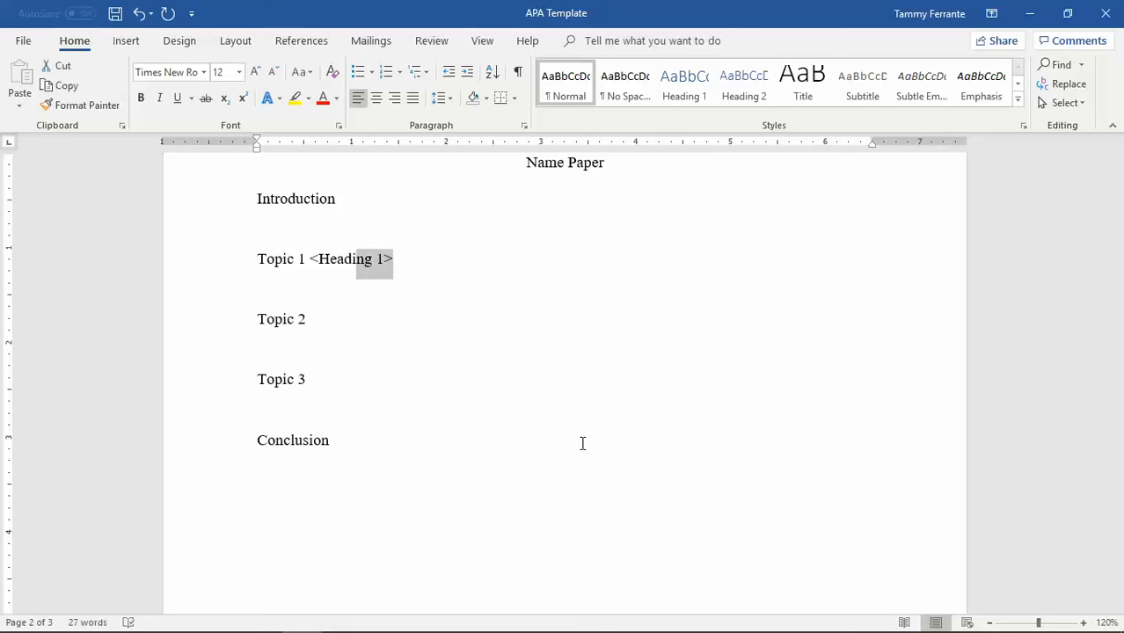
{"action": "key", "text": "shift+Left"}
{"action": "key", "text": "shift+Left"}
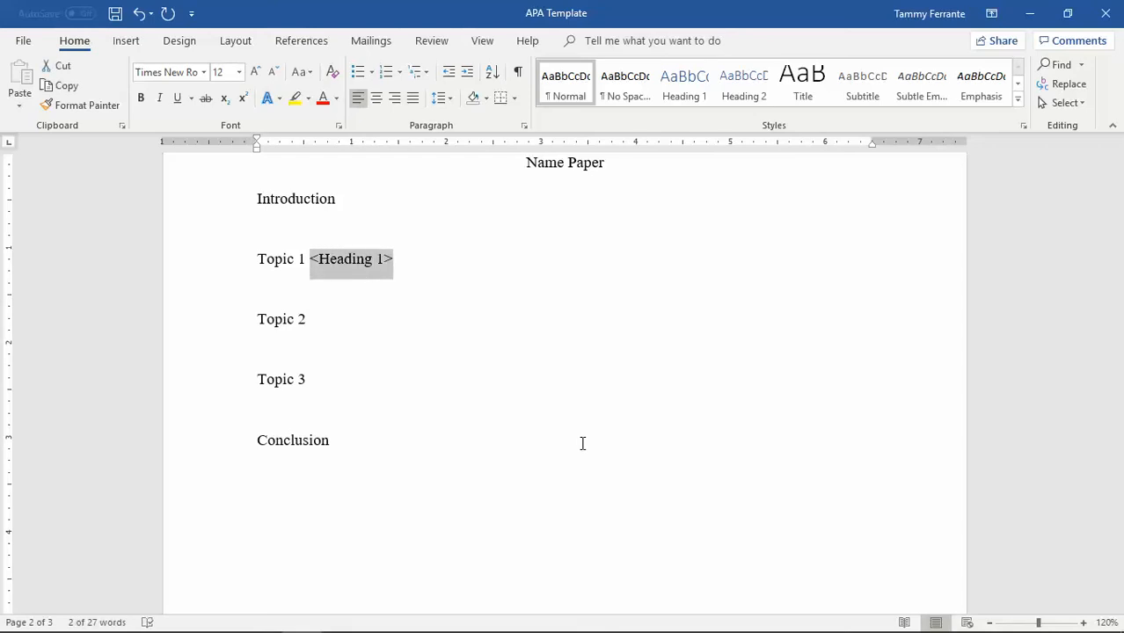
{"action": "key", "text": "Down"}
{"action": "key", "text": "Down"}
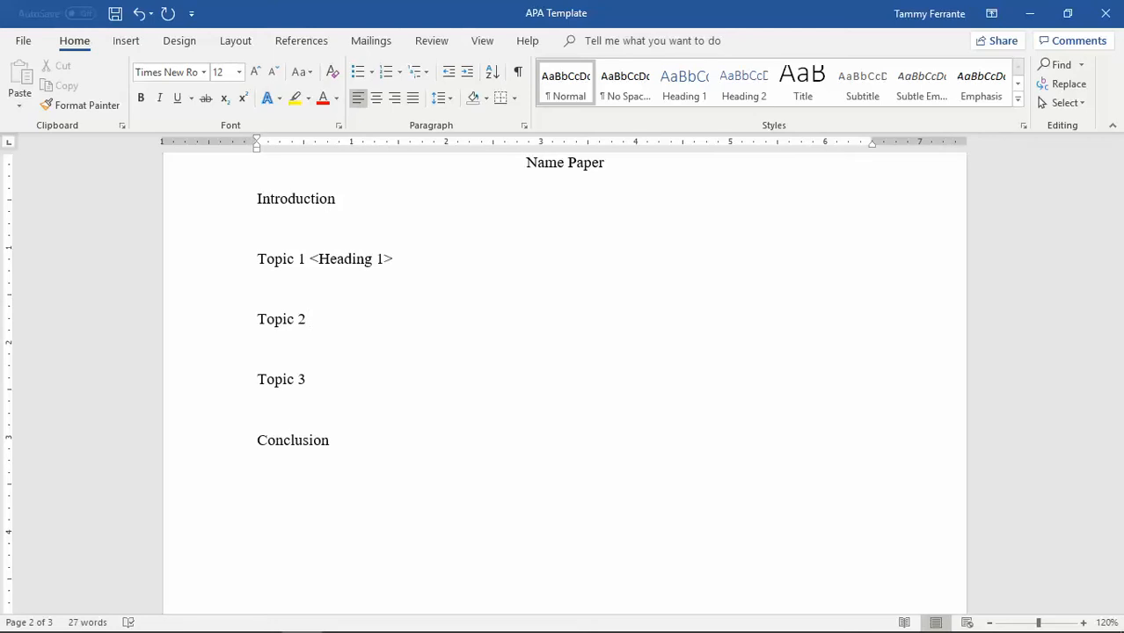
Copy the "<Heading 1>" label from the Topic 1 line to the ends of the Topic 2 and Topic 3 lines
{"action": "key", "text": "Up"}
{"action": "key", "text": "Up"}
{"action": "key", "text": "shift+Right"}
{"action": "key", "text": "shift+Right"}
{"action": "key", "text": "shift+Right"}
{"action": "key", "text": "shift+Right"}
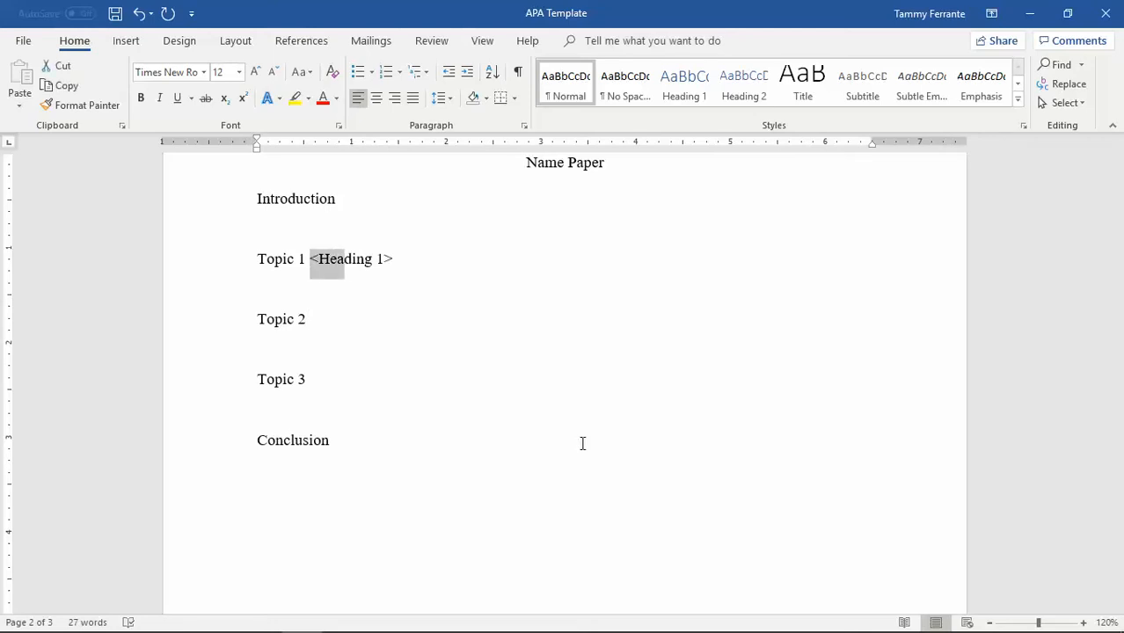
{"action": "key", "text": "shift+Right"}
{"action": "key", "text": "shift+Right"}
{"action": "key", "text": "shift+Right"}
{"action": "key", "text": "shift+Right"}
{"action": "key", "text": "shift+Right"}
{"action": "key", "text": "shift+Right"}
{"action": "key", "text": "shift+Right"}
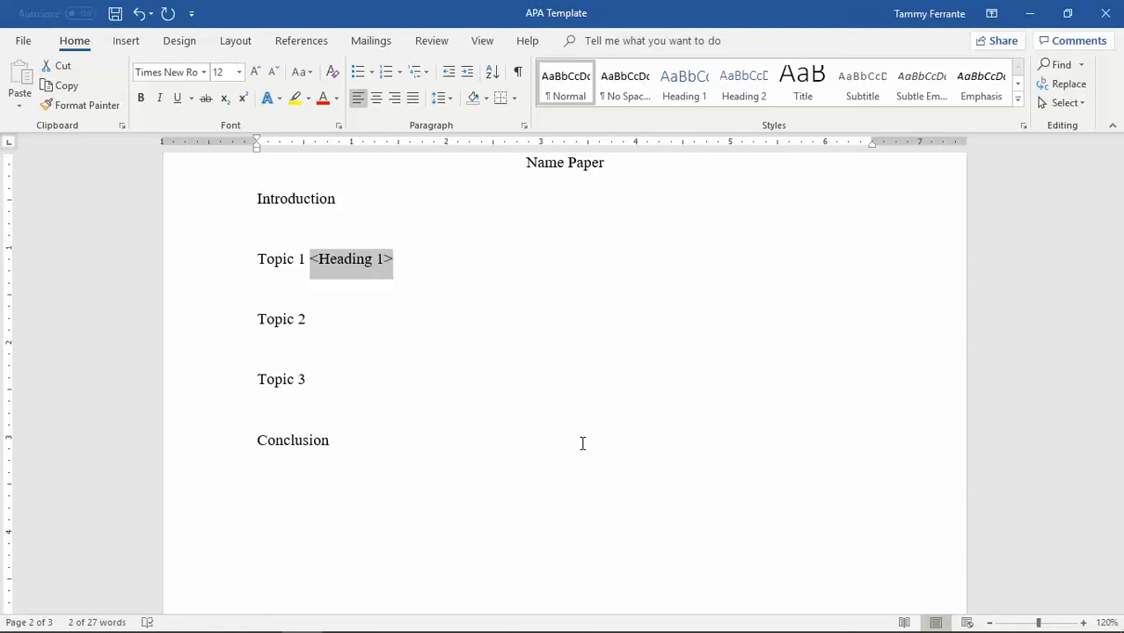
{"action": "key", "text": "ctrl+c"}
{"action": "key", "text": "Down"}
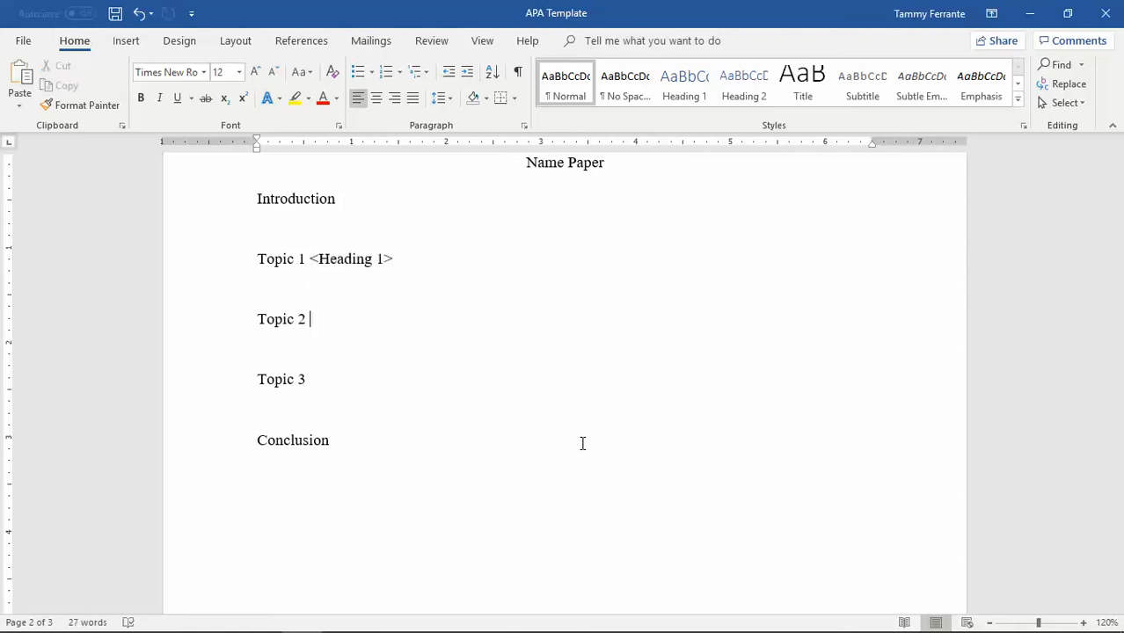
{"action": "key", "text": "ctrl+v"}
{"action": "key", "text": "Down"}
{"action": "key", "text": "Down"}
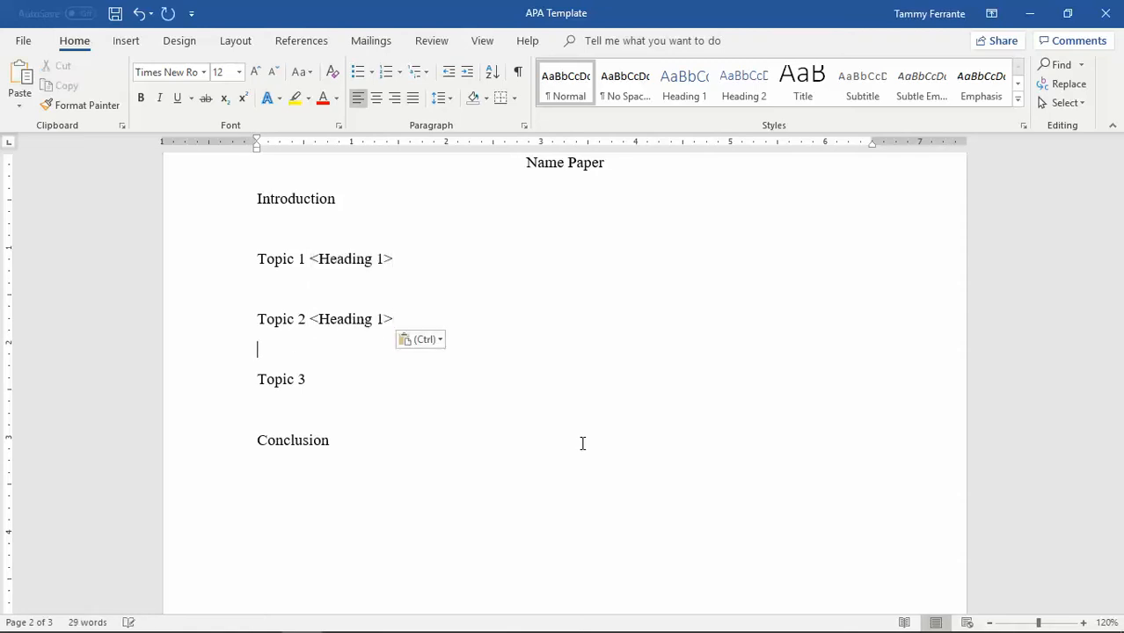
{"action": "key", "text": "ctrl+v"}
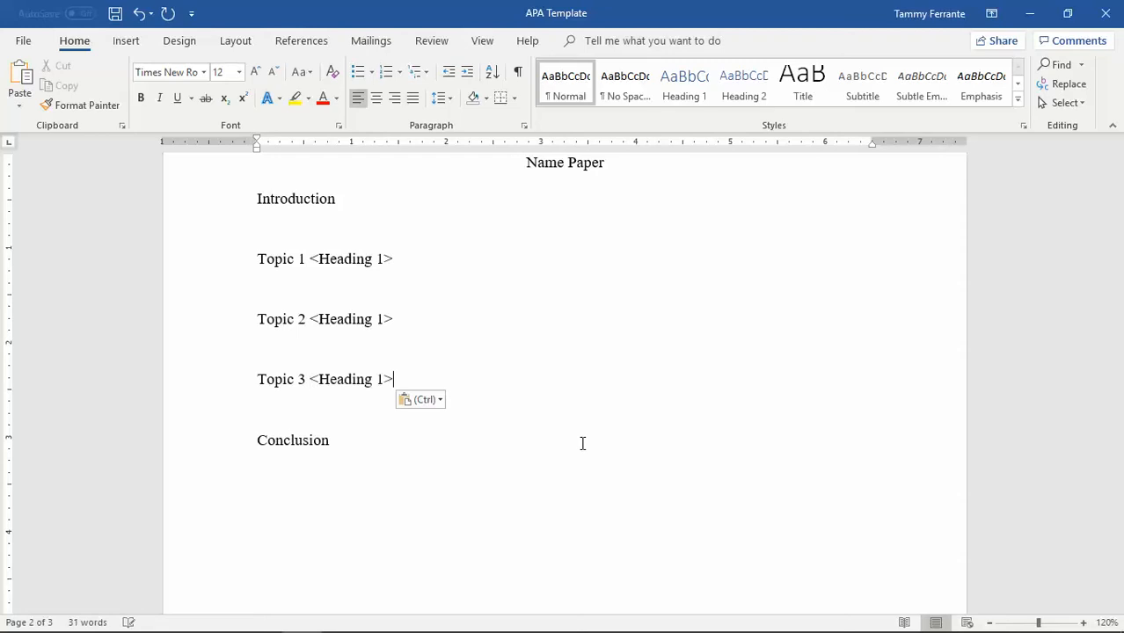
Make the whole Topic 1 line bold and update the Heading 1 style to match it
{"action": "key", "text": "Up"}
{"action": "key", "text": "Up"}
{"action": "key", "text": "Up"}
{"action": "key", "text": "Up"}
{"action": "key", "text": "Down"}
{"action": "key", "text": "Left"}
{"action": "key", "text": "Left"}
{"action": "key", "text": "Left"}
{"action": "key", "text": "Left"}
{"action": "key", "text": "Left"}
{"action": "key", "text": "Left"}
{"action": "key", "text": "shift+Right"}
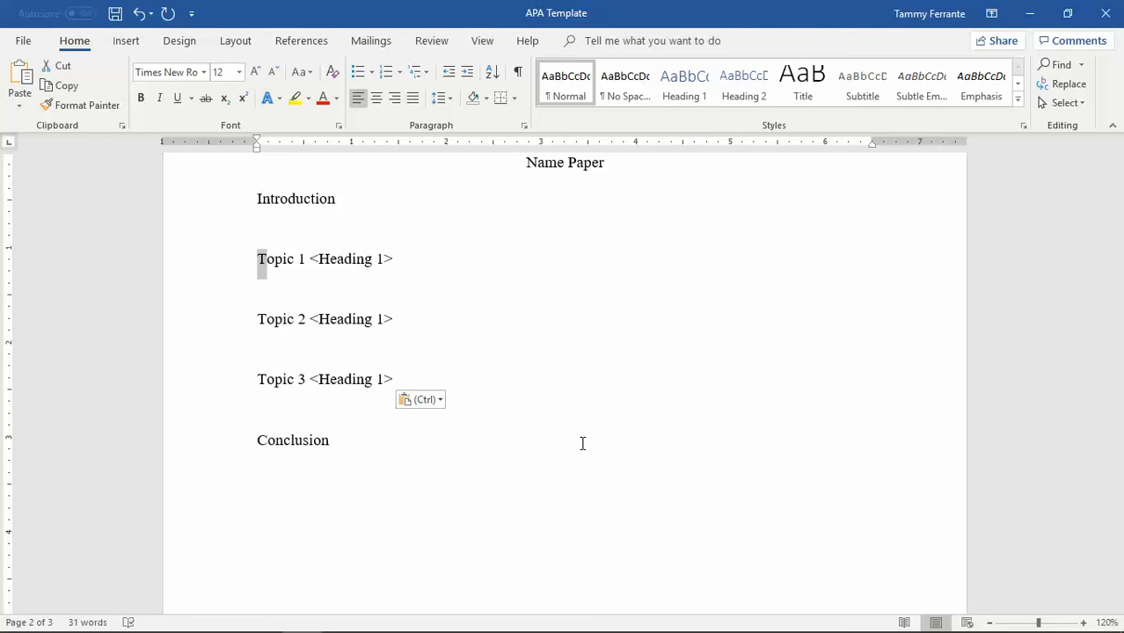
{"action": "key", "text": "shift+Right"}
{"action": "key", "text": "shift+Right"}
{"action": "key", "text": "shift+Right"}
{"action": "key", "text": "shift+Right"}
{"action": "key", "text": "shift+Right"}
{"action": "key", "text": "shift+Right"}
{"action": "key", "text": "shift+Right"}
{"action": "key", "text": "shift+Right"}
{"action": "key", "text": "shift+Right"}
{"action": "key", "text": "shift+Right"}
{"action": "key", "text": "shift+Right"}
{"action": "key", "text": "shift+Right"}
{"action": "key", "text": "shift+Right"}
{"action": "key", "text": "shift+Right"}
{"action": "key", "text": "shift+Right"}
{"action": "key", "text": "shift+Right"}
{"action": "key", "text": "shift+Right"}
{"action": "key", "text": "shift+Right"}
{"action": "key", "text": "shift+Right"}
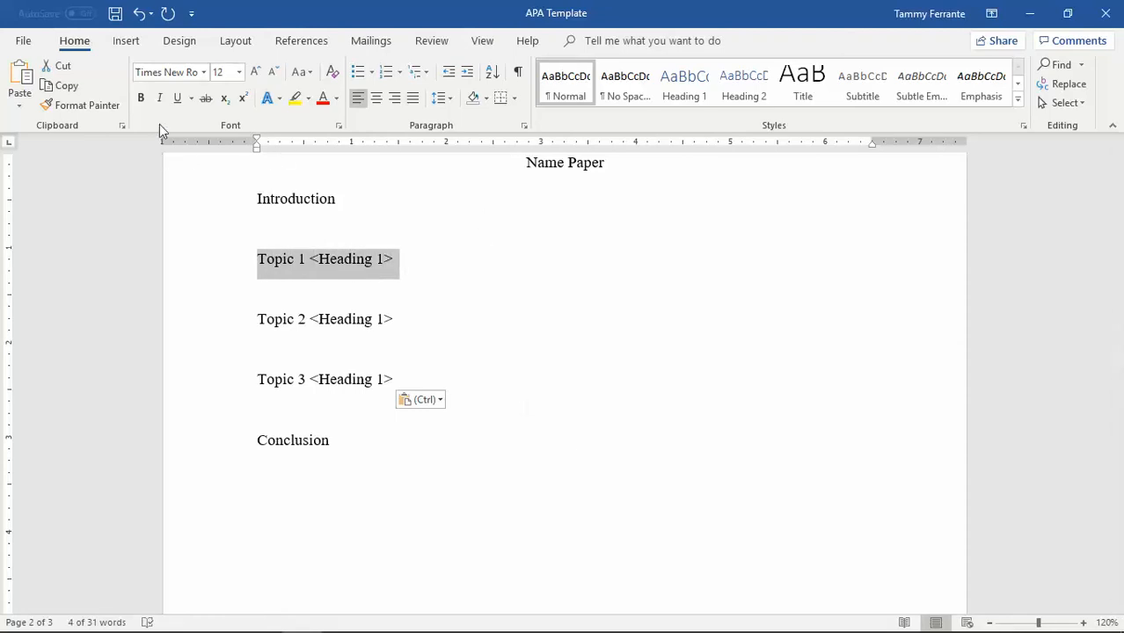
{"action": "left_click", "coordinate": [142, 100]}
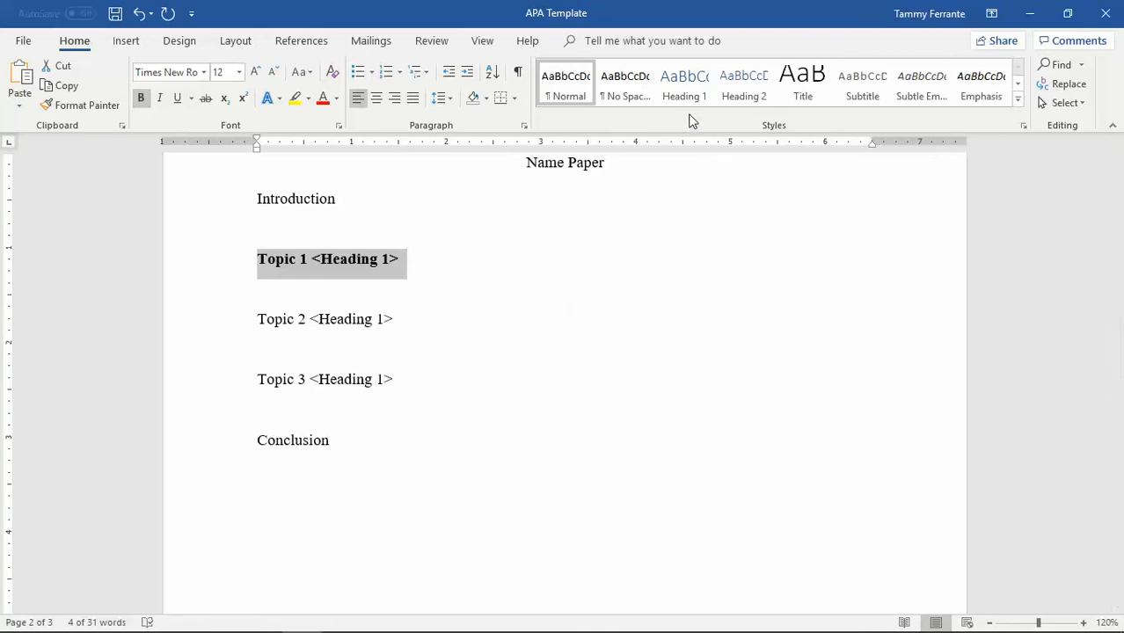
{"action": "right_click", "coordinate": [689, 88]}
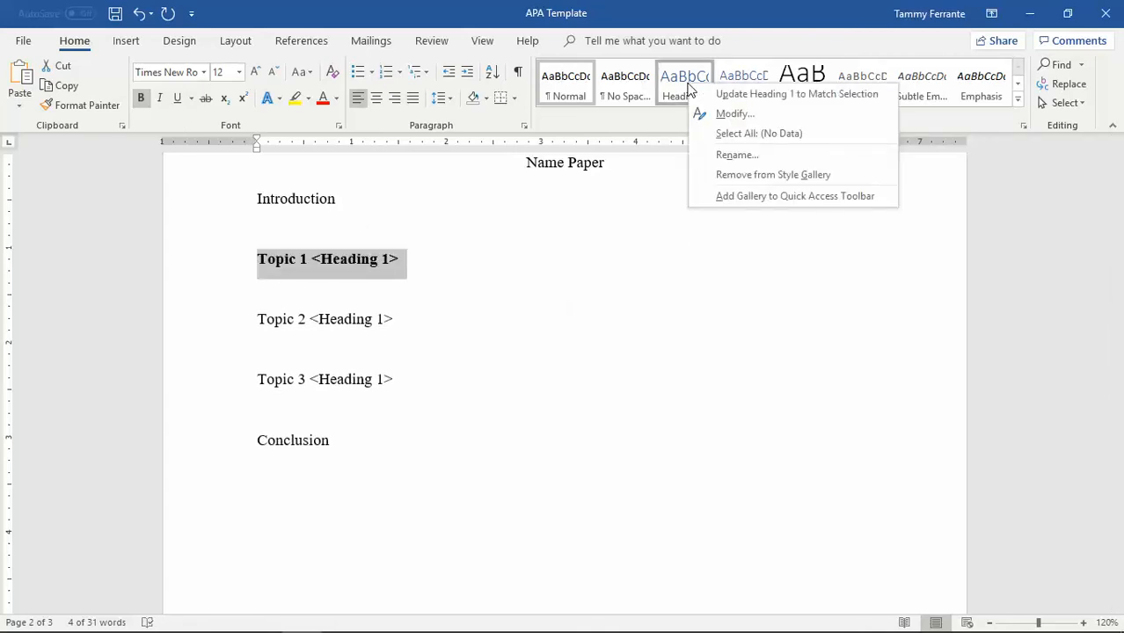
{"action": "left_click", "coordinate": [753, 96]}
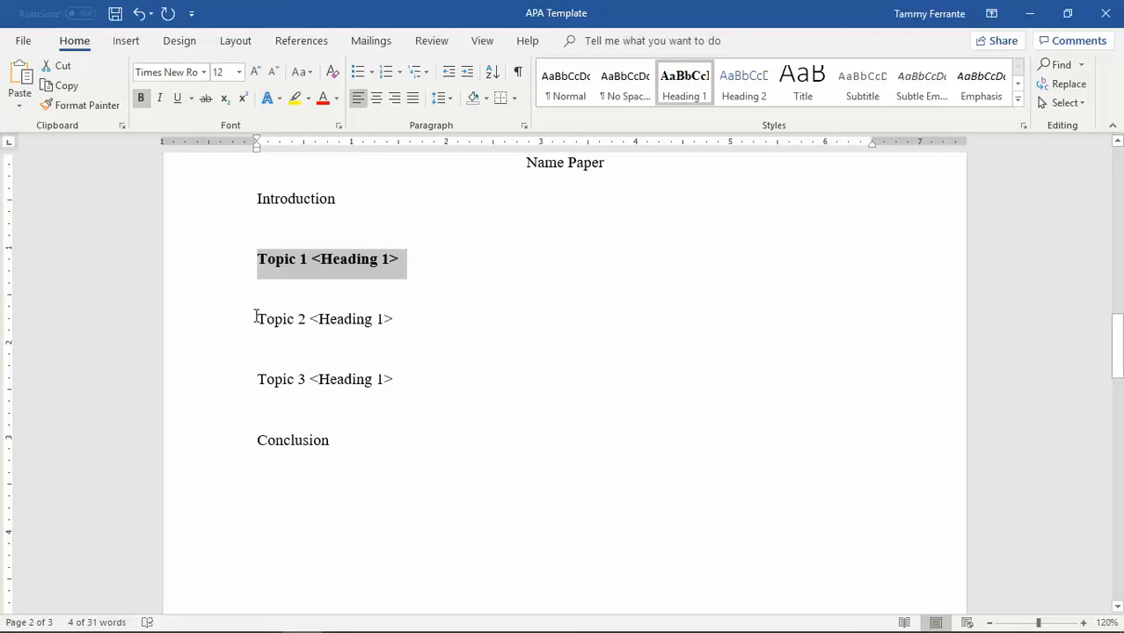
Apply the Heading 1 style to the Topic 2, Topic 3 and Conclusion lines
{"action": "left_click_drag", "start_coordinate": [256, 316], "coordinate": [419, 318]}
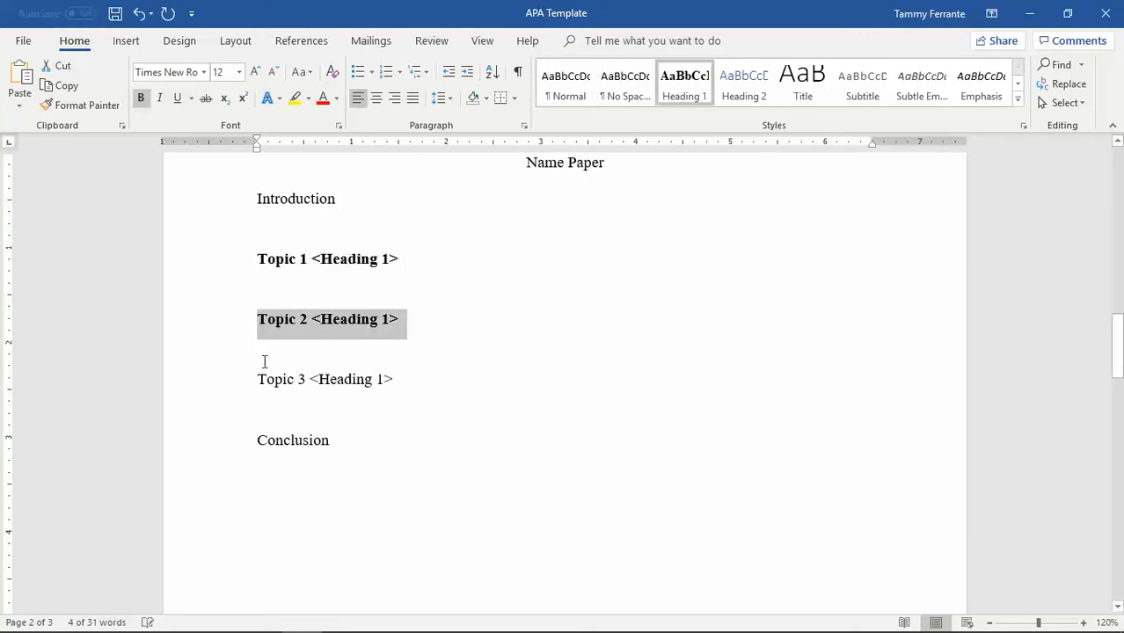
{"action": "left_click_drag", "start_coordinate": [256, 379], "coordinate": [399, 379]}
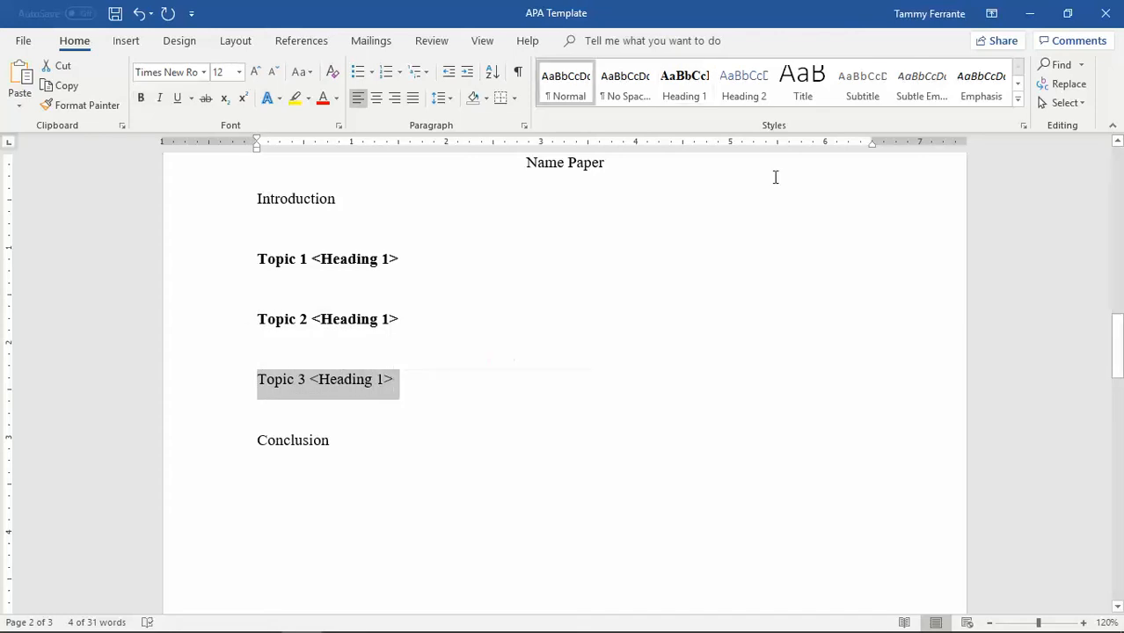
{"action": "left_click", "coordinate": [685, 88]}
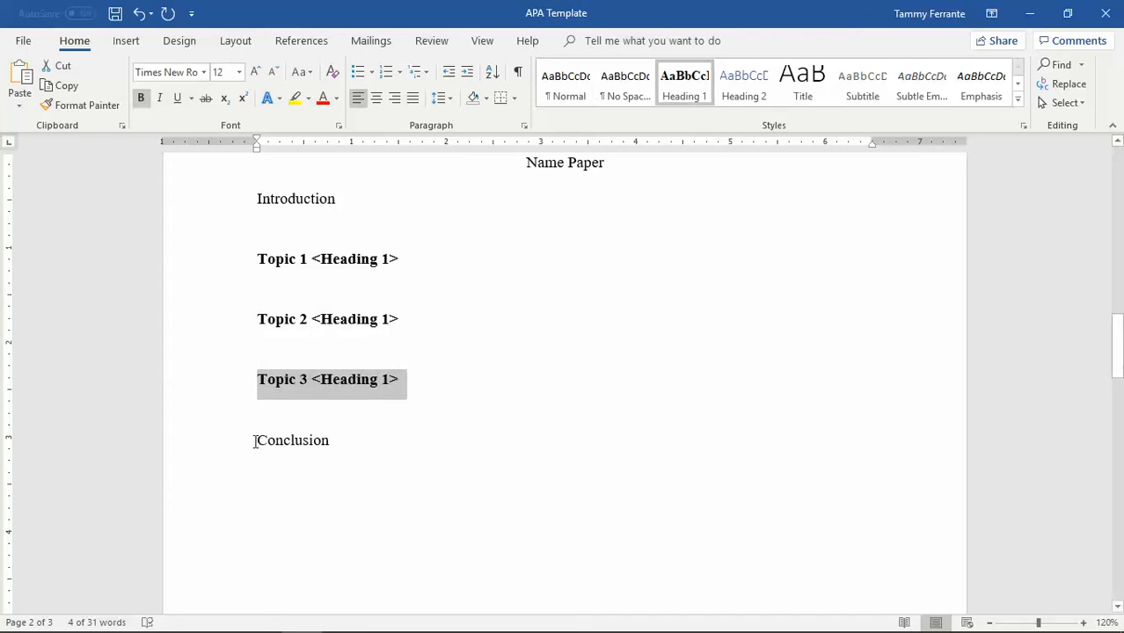
{"action": "left_click_drag", "start_coordinate": [257, 442], "coordinate": [335, 451]}
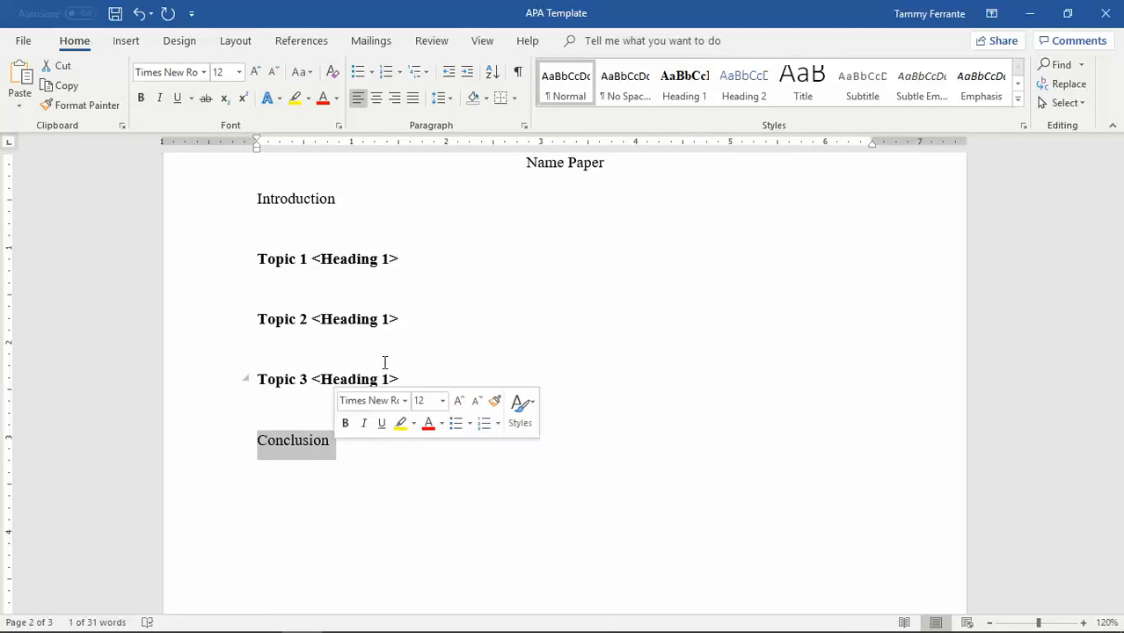
{"action": "left_click", "coordinate": [680, 99]}
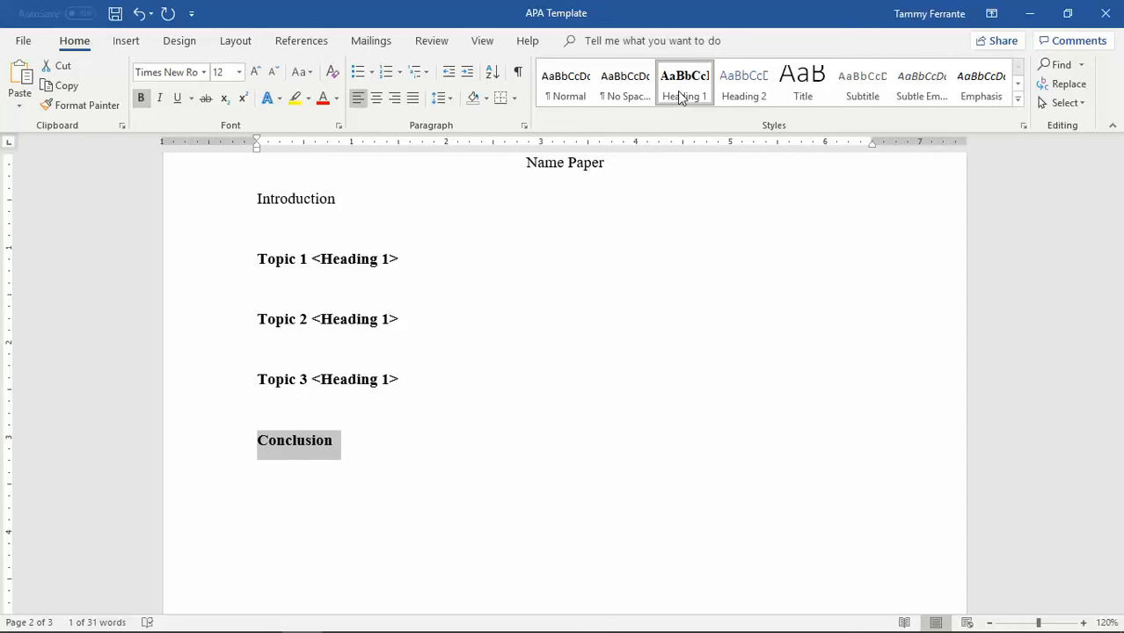
Replace "Topic 1" with "Car" in the first heading, keeping its "<Heading 1>" label
{"action": "key", "text": "Up"}
{"action": "key", "text": "Up"}
{"action": "key", "text": "Up"}
{"action": "key", "text": "Up"}
{"action": "key", "text": "Up"}
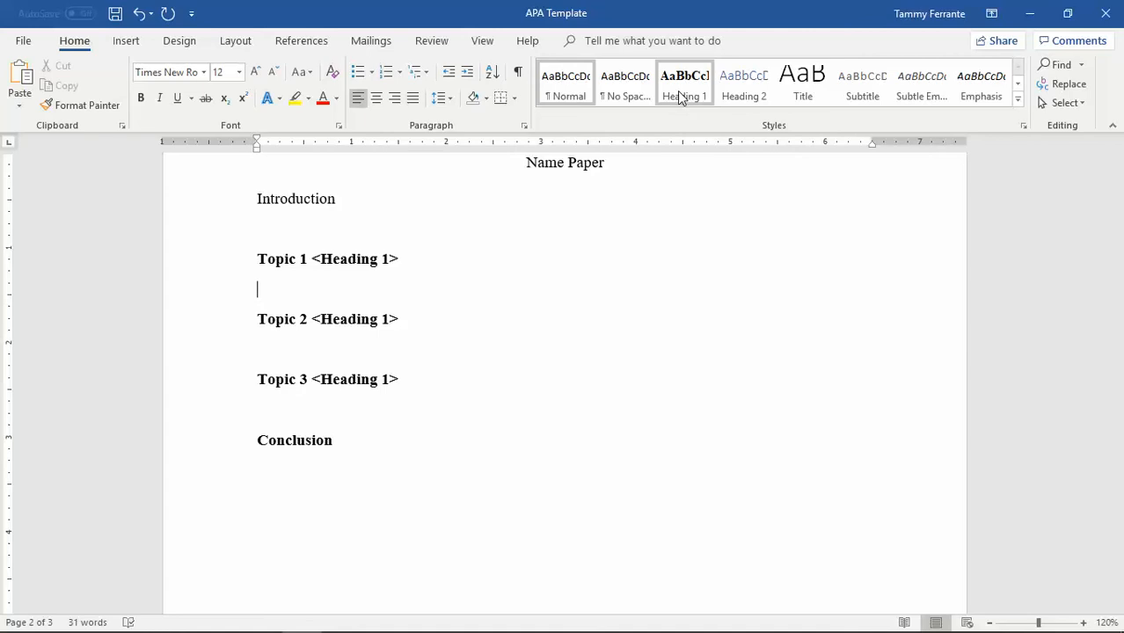
{"action": "mouse_move", "coordinate": [870, 629]}
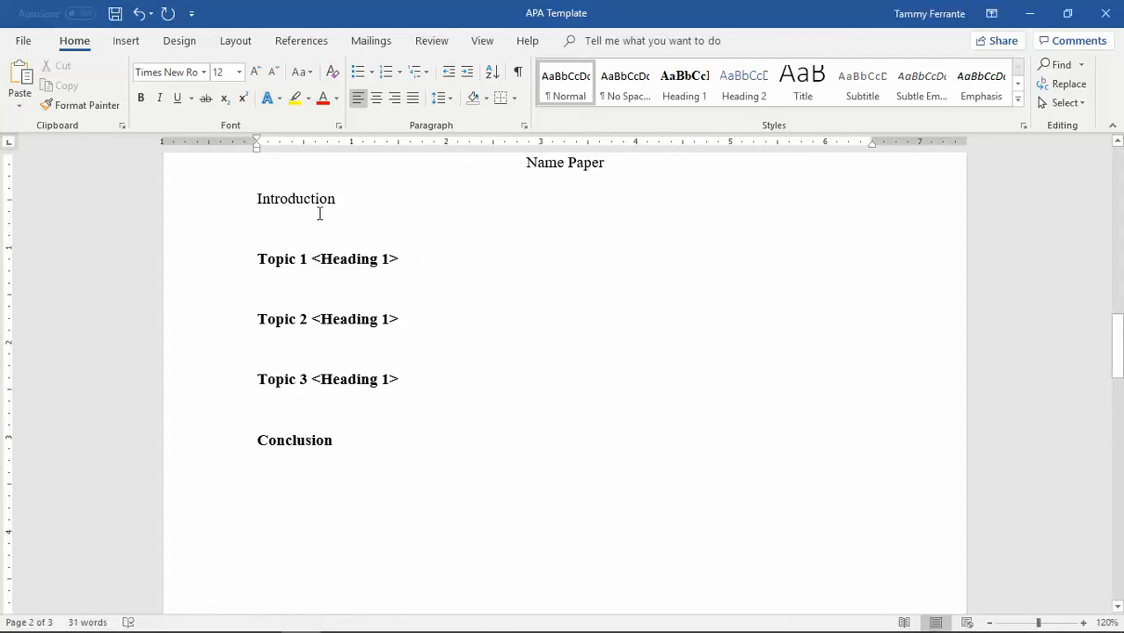
{"action": "key", "text": "Down"}
{"action": "key", "text": "Right"}
{"action": "key", "text": "Right"}
{"action": "key", "text": "Right"}
{"action": "key", "text": "Right"}
{"action": "key", "text": "Right"}
{"action": "key", "text": "Right"}
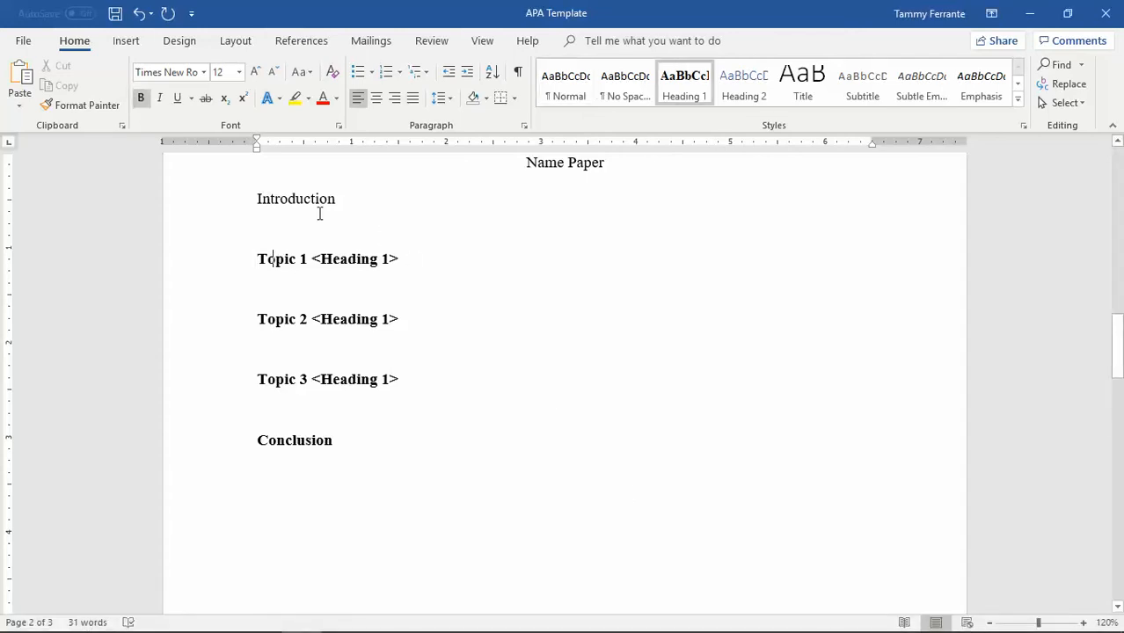
{"action": "key", "text": "Right"}
{"action": "key", "text": "Right"}
{"action": "key", "text": "BackSpace"}
{"action": "key", "text": "BackSpace"}
{"action": "key", "text": "BackSpace"}
{"action": "key", "text": "BackSpace"}
{"action": "key", "text": "BackSpace"}
{"action": "key", "text": "BackSpace"}
{"action": "key", "text": "BackSpace"}
{"action": "key", "text": "BackSpace"}
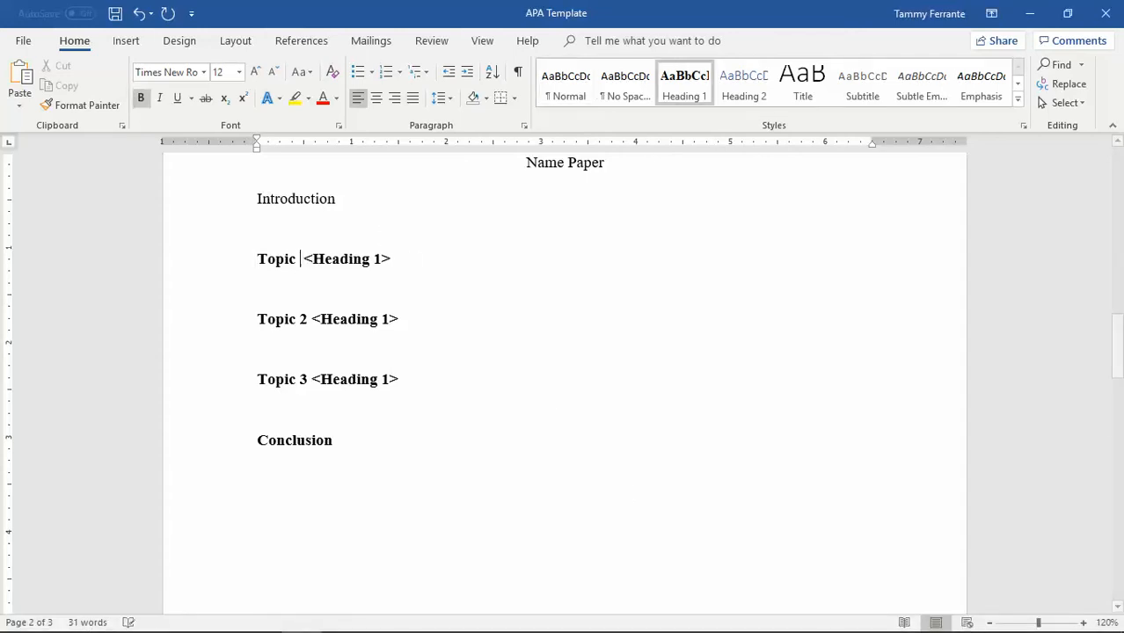
{"action": "type", "text": "Car"}
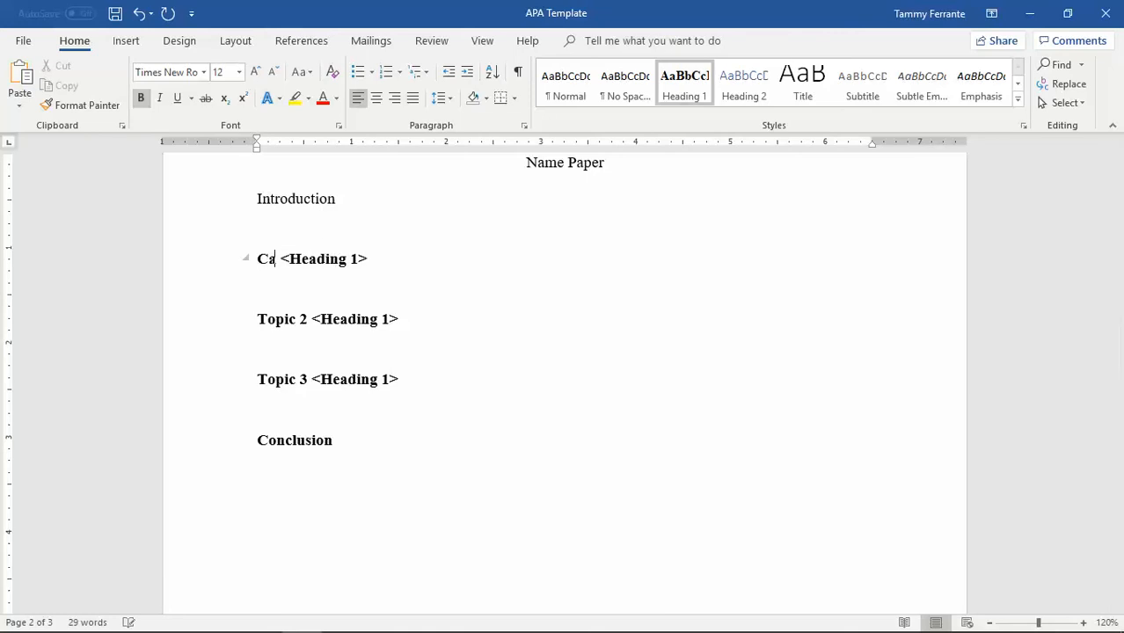
Add the lines "Ford" and "Chevrolet" below the Car heading
{"action": "key", "text": "Down"}
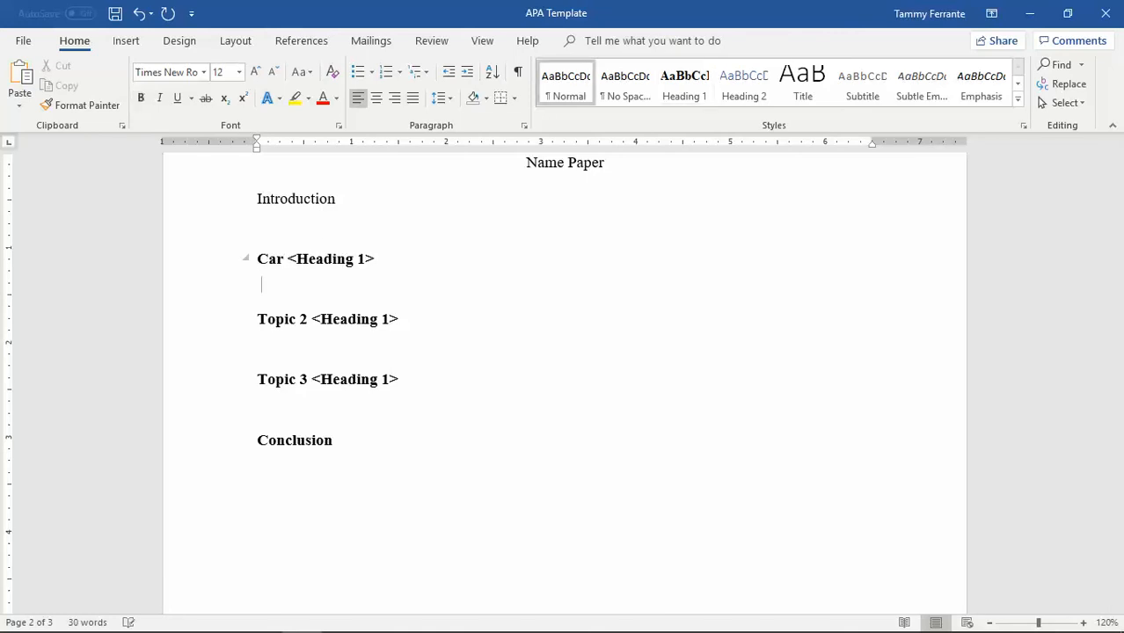
{"action": "type", "text": "Ford"}
{"action": "key", "text": "Return"}
{"action": "type", "text": "Chevey"}
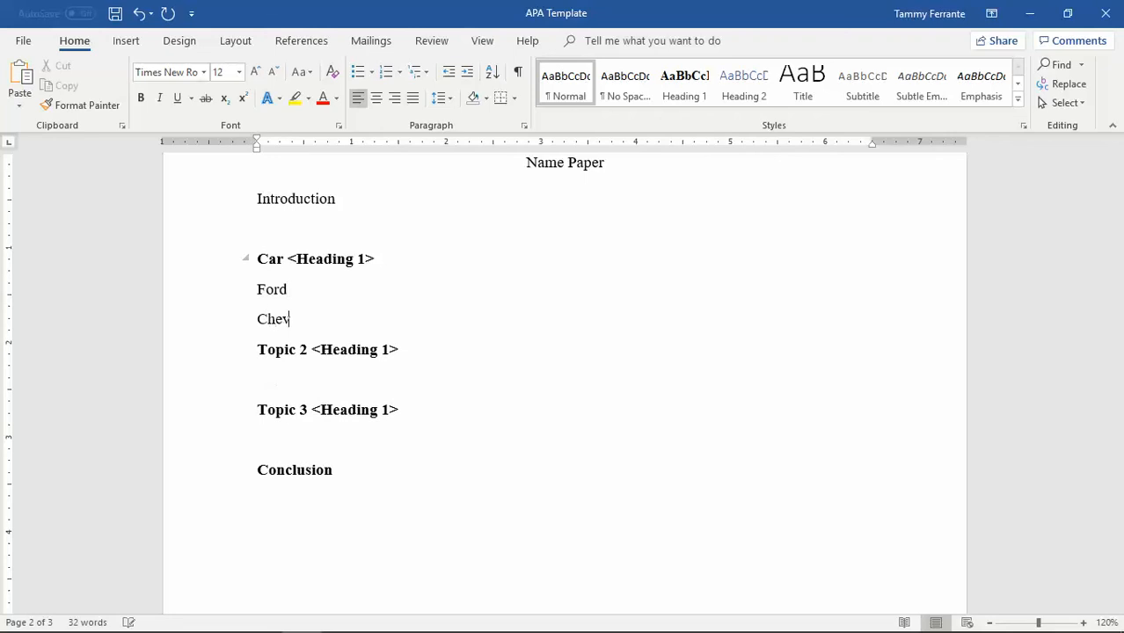
{"action": "key", "text": "BackSpace"}
{"action": "key", "text": "BackSpace"}
{"action": "type", "text": "rolet"}
{"action": "key", "text": "Return"}
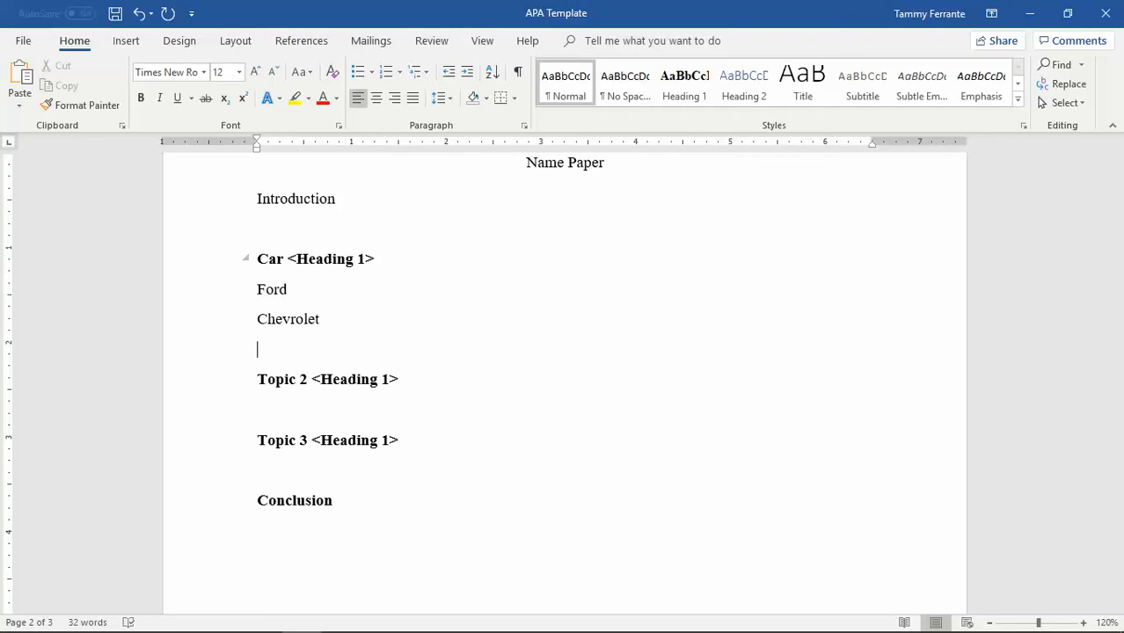
Try a third line "Other" below Chevrolet, then clear all the text between the Car and Topic 2 headings
{"action": "type", "text": "Other"}
{"action": "key", "text": "BackSpace"}
{"action": "key", "text": "BackSpace"}
{"action": "key", "text": "BackSpace"}
{"action": "key", "text": "BackSpace"}
{"action": "key", "text": "BackSpace"}
{"action": "key", "text": "BackSpace"}
{"action": "key", "text": "BackSpace"}
{"action": "key", "text": "BackSpace"}
{"action": "key", "text": "BackSpace"}
{"action": "key", "text": "BackSpace"}
{"action": "key", "text": "BackSpace"}
{"action": "key", "text": "BackSpace"}
{"action": "key", "text": "BackSpace"}
{"action": "key", "text": "BackSpace"}
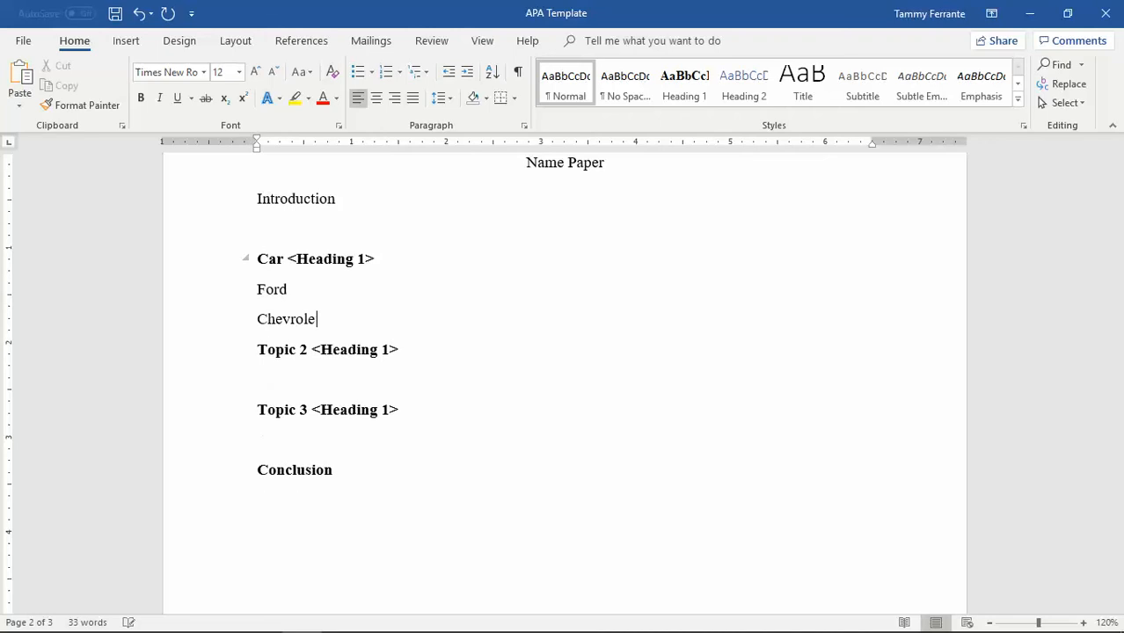
{"action": "key", "text": "BackSpace"}
{"action": "key", "text": "BackSpace"}
{"action": "key", "text": "BackSpace"}
{"action": "key", "text": "BackSpace"}
{"action": "key", "text": "BackSpace"}
{"action": "key", "text": "BackSpace"}
{"action": "key", "text": "BackSpace"}
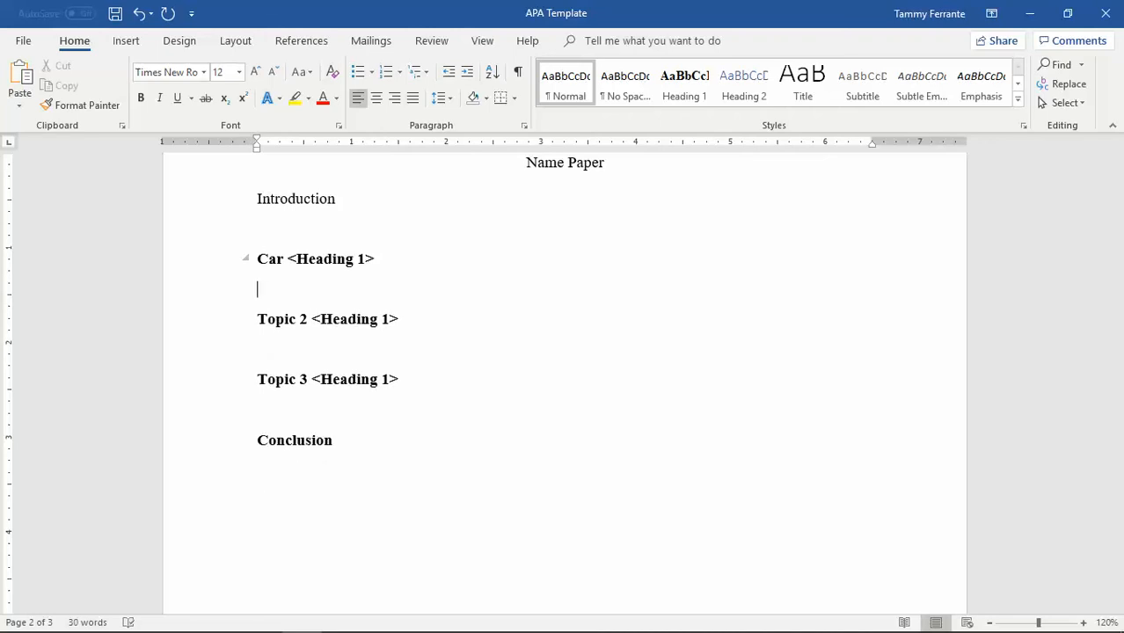
Enter "Ford" and "Chevrolet <Heading 2>" as two lines below the Car heading
{"action": "type", "text": "Fro"}
{"action": "key", "text": "BackSpace"}
{"action": "key", "text": "BackSpace"}
{"action": "type", "text": "ord"}
{"action": "key", "text": "Return"}
{"action": "type", "text": "Che"}
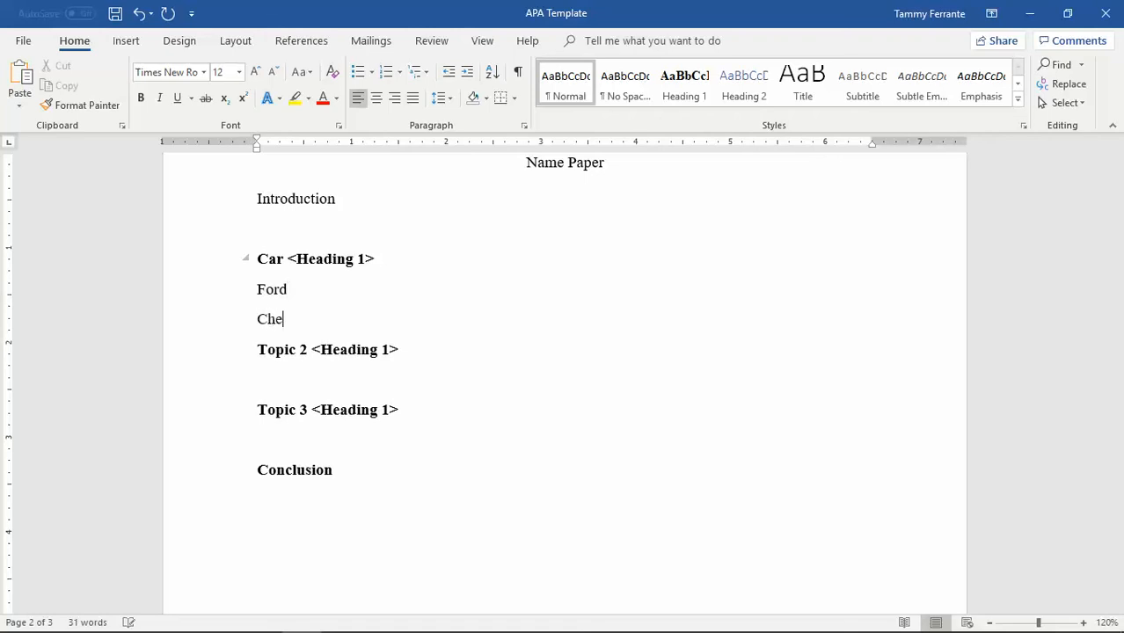
{"action": "type", "text": "vrolet <Heading 2"}
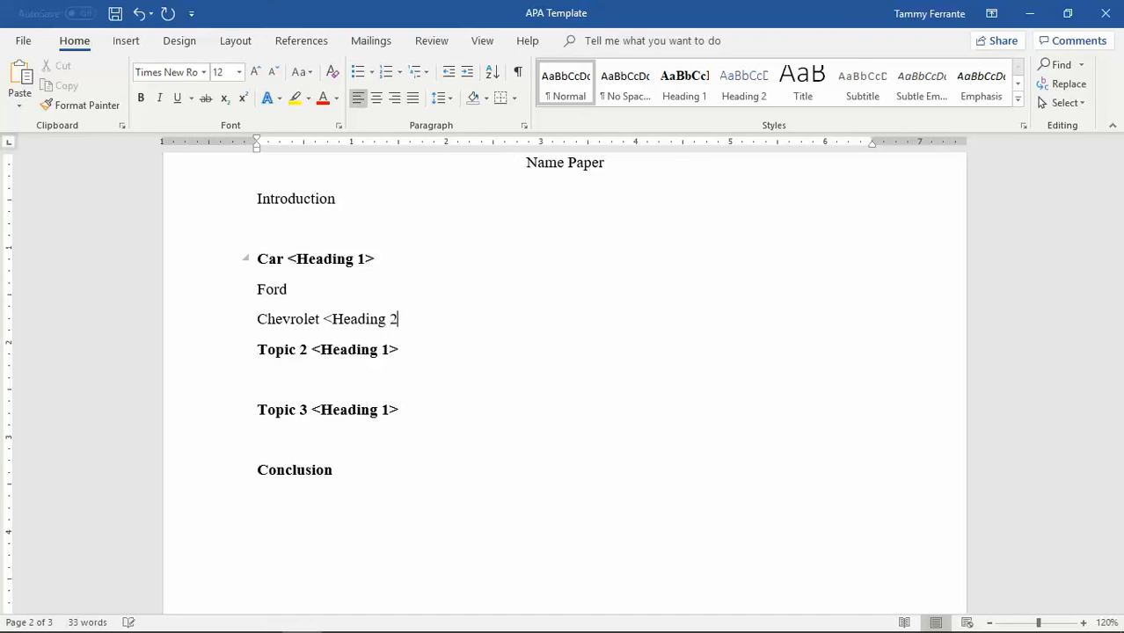
{"action": "type", "text": ">"}
Append the label "<Heading 2>" to the Ford line
{"action": "type", "text": "<"}
{"action": "type", "text": ">"}
{"action": "type", "text": "Heading 2"}
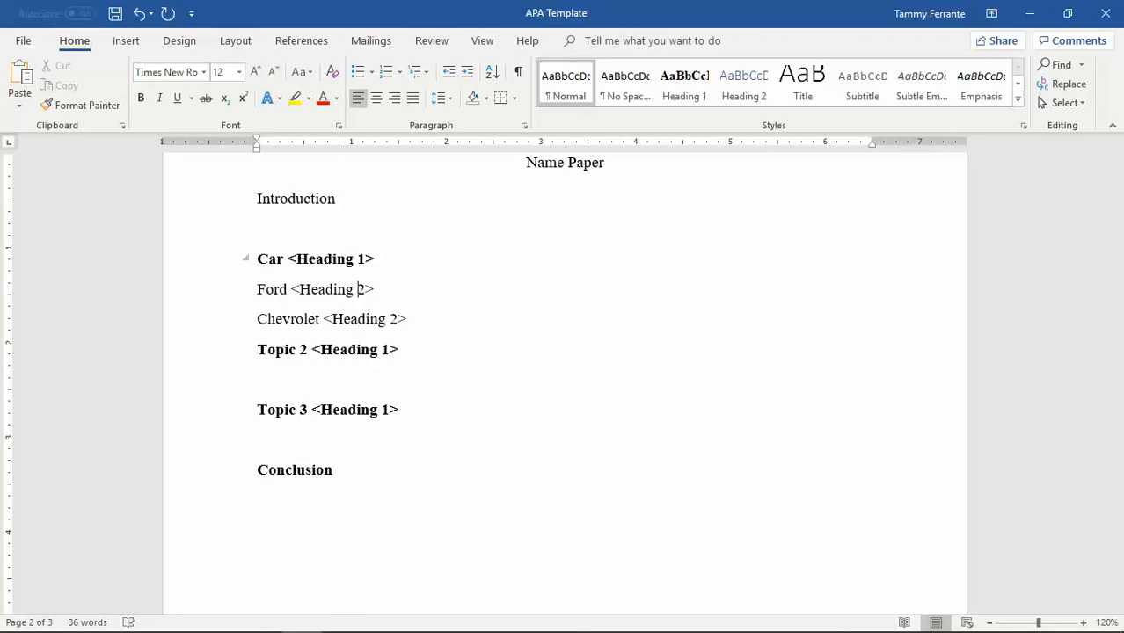
{"action": "left_click", "coordinate": [317, 288]}
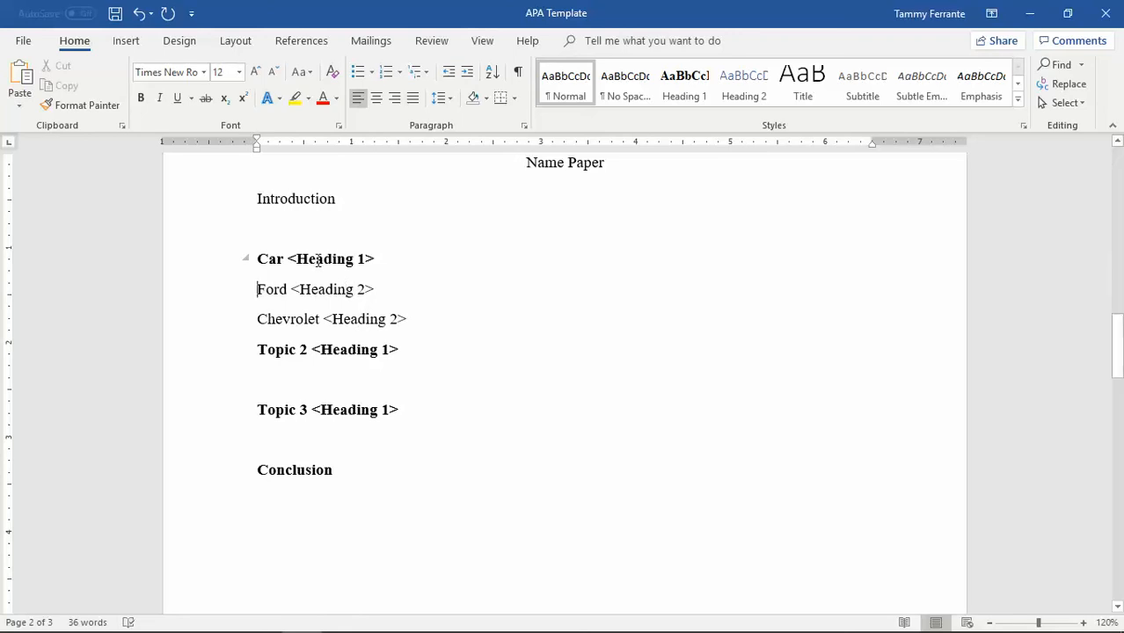
Center the Ford line below the Car heading and make it bold
{"action": "left_click", "coordinate": [375, 98]}
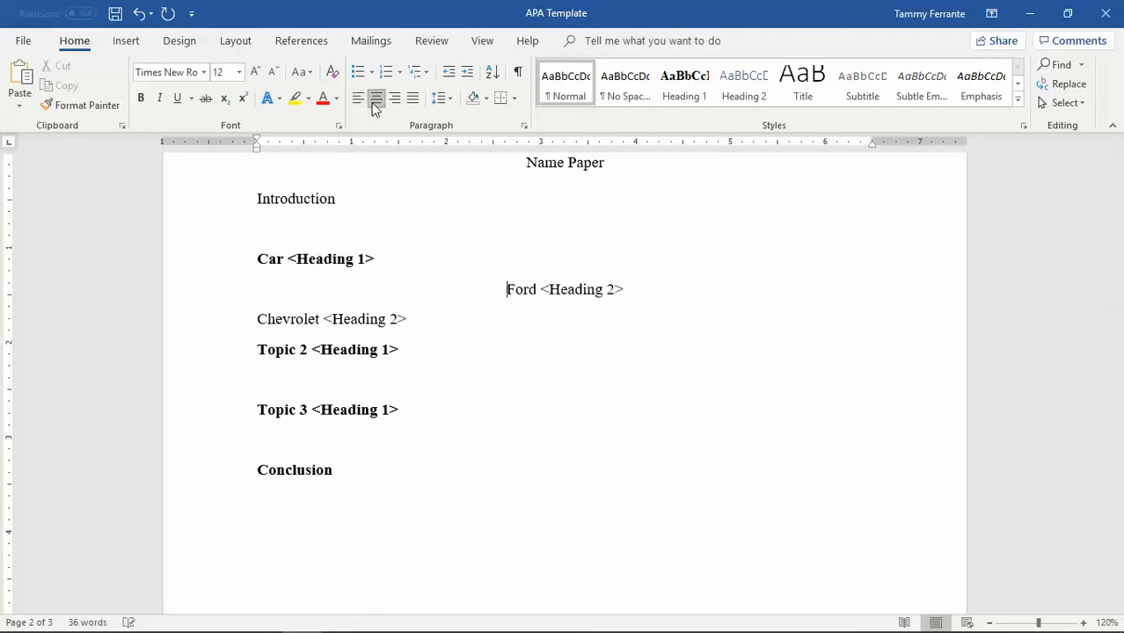
{"action": "triple_click", "coordinate": [622, 290]}
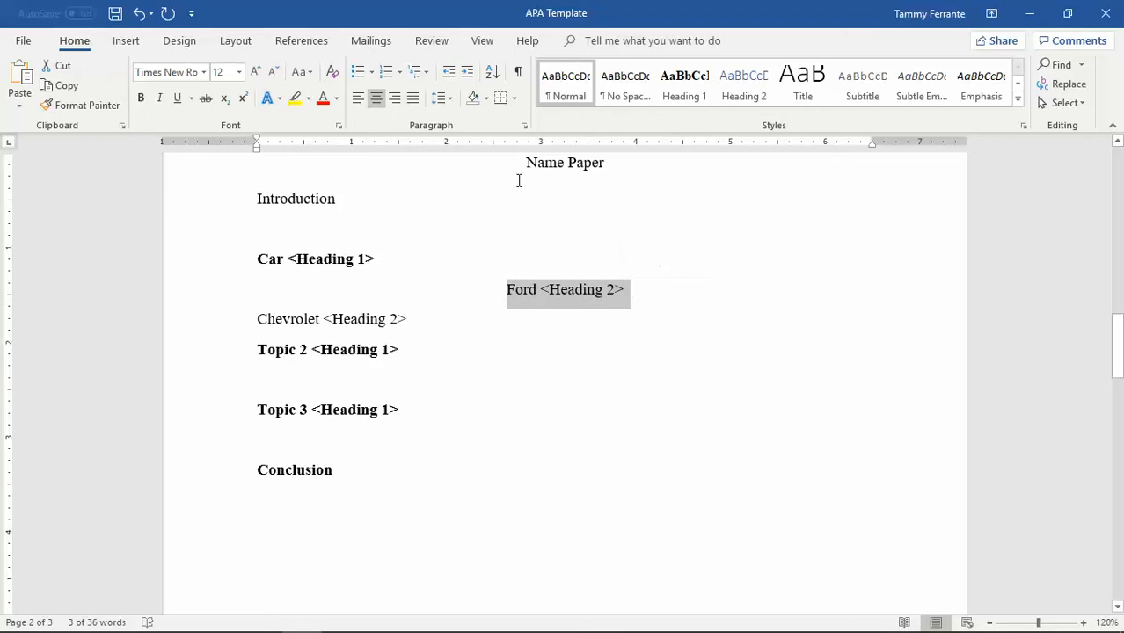
{"action": "left_click", "coordinate": [141, 98]}
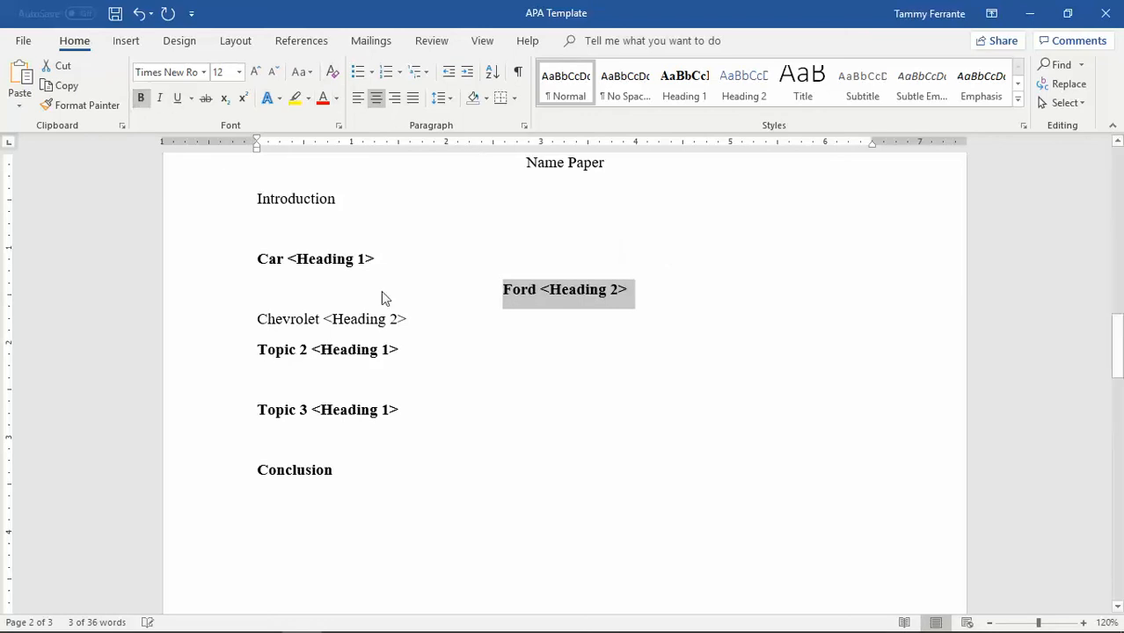
Update the Heading 2 style to match the Ford line and apply Heading 2 to the Chevrolet line
{"action": "right_click", "coordinate": [740, 99]}
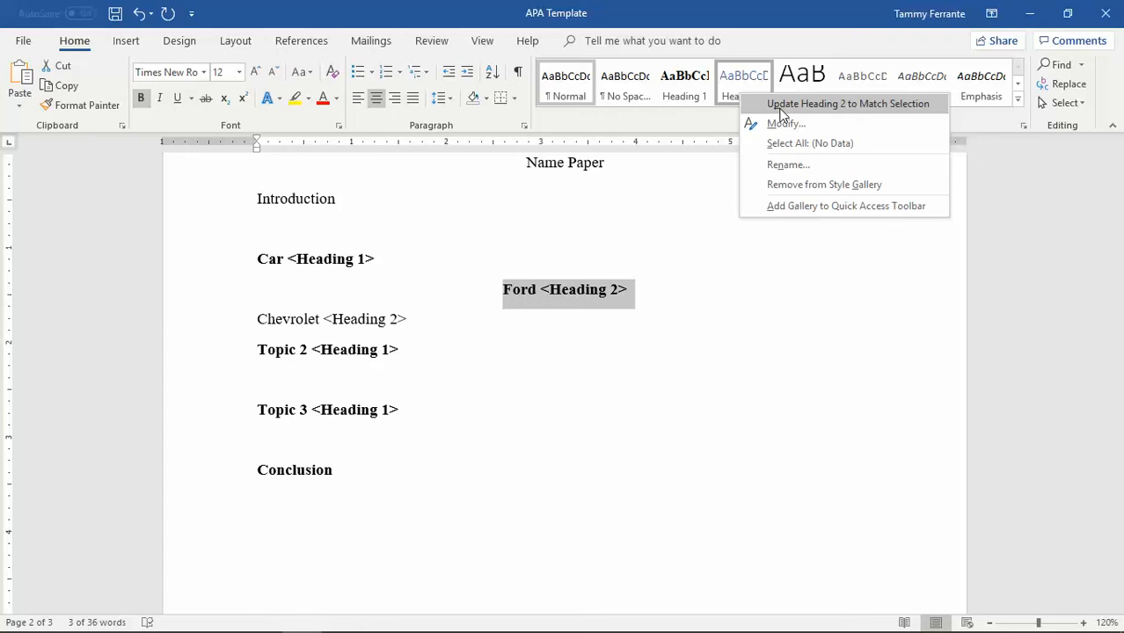
{"action": "left_click", "coordinate": [781, 106]}
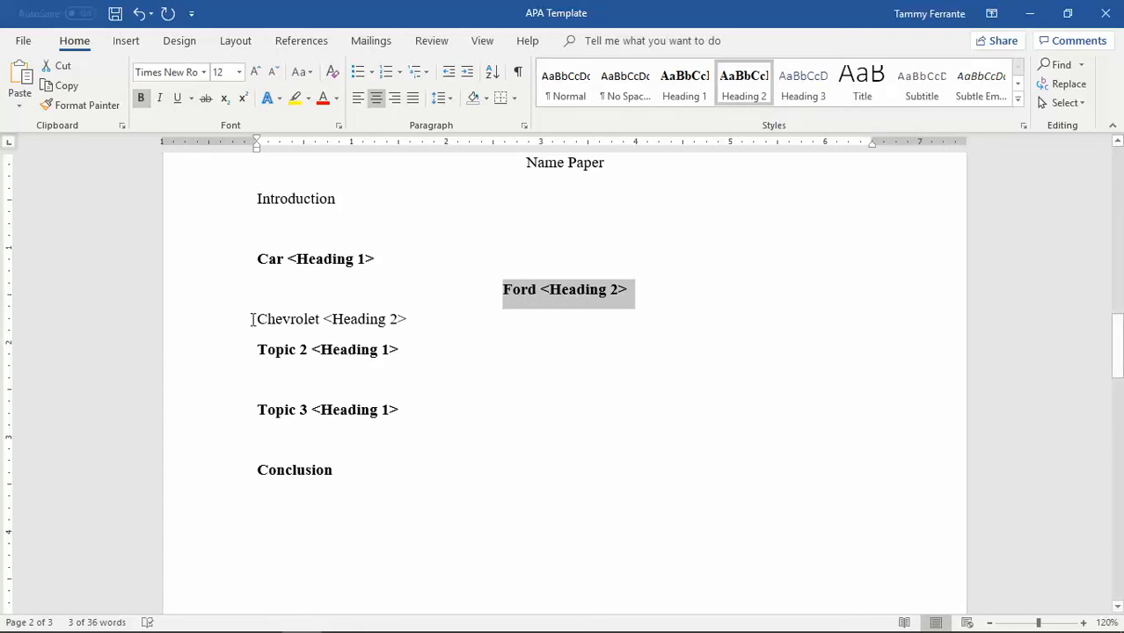
{"action": "left_click_drag", "start_coordinate": [253, 319], "coordinate": [412, 321]}
{"action": "left_click", "coordinate": [747, 84]}
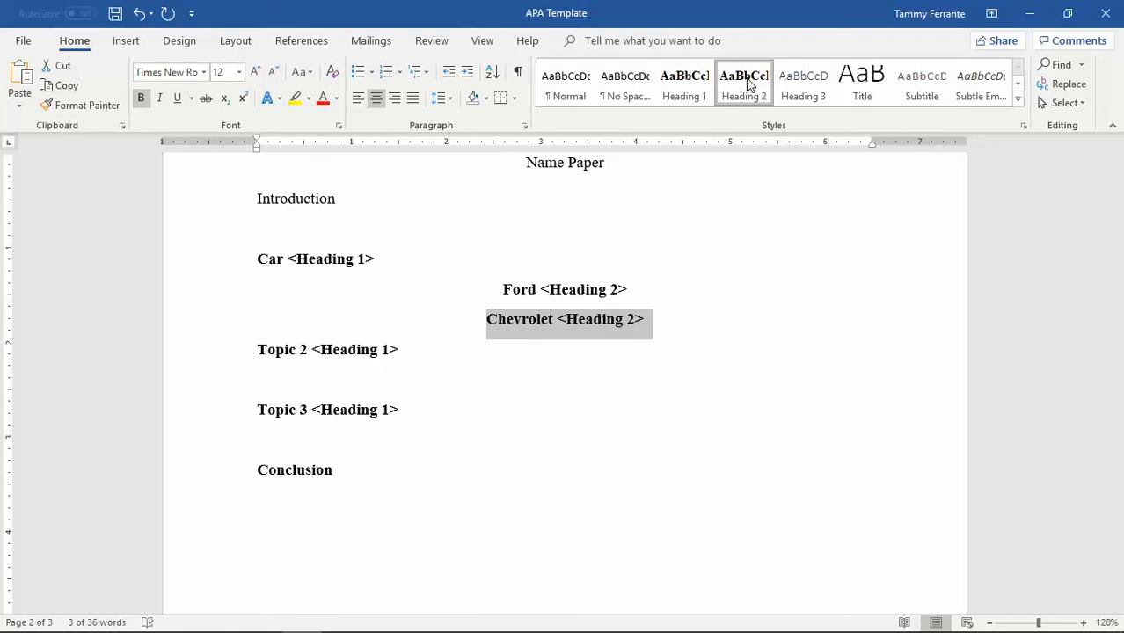
Insert a blank line below the Ford heading and another below the Chevrolet heading
{"action": "key", "text": "Up"}
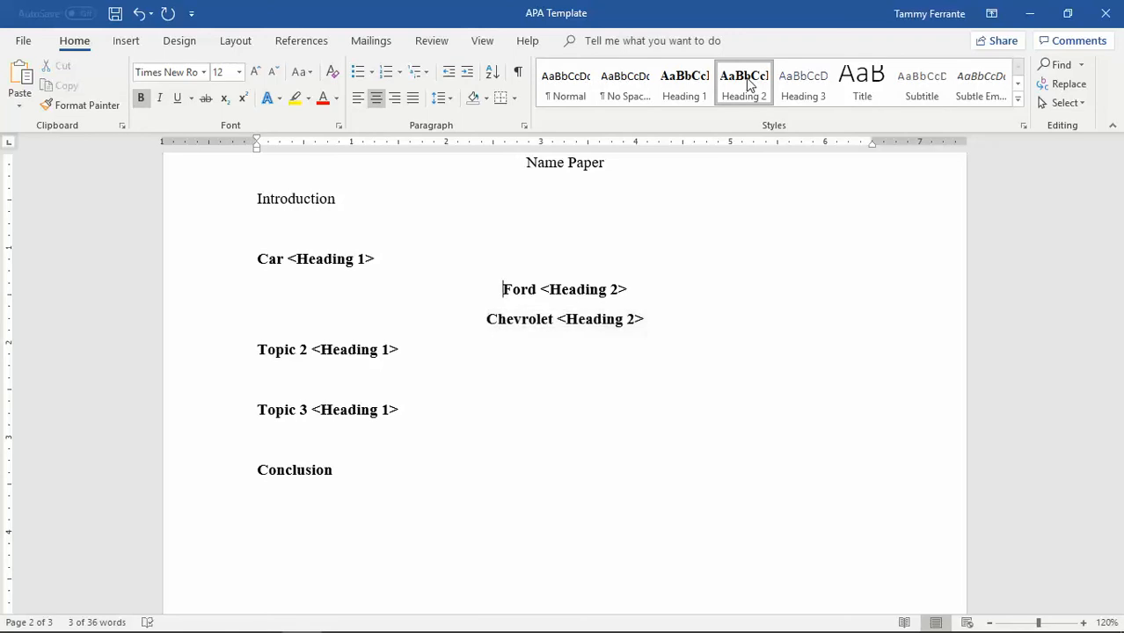
{"action": "key", "text": "Down"}
{"action": "key", "text": "Down"}
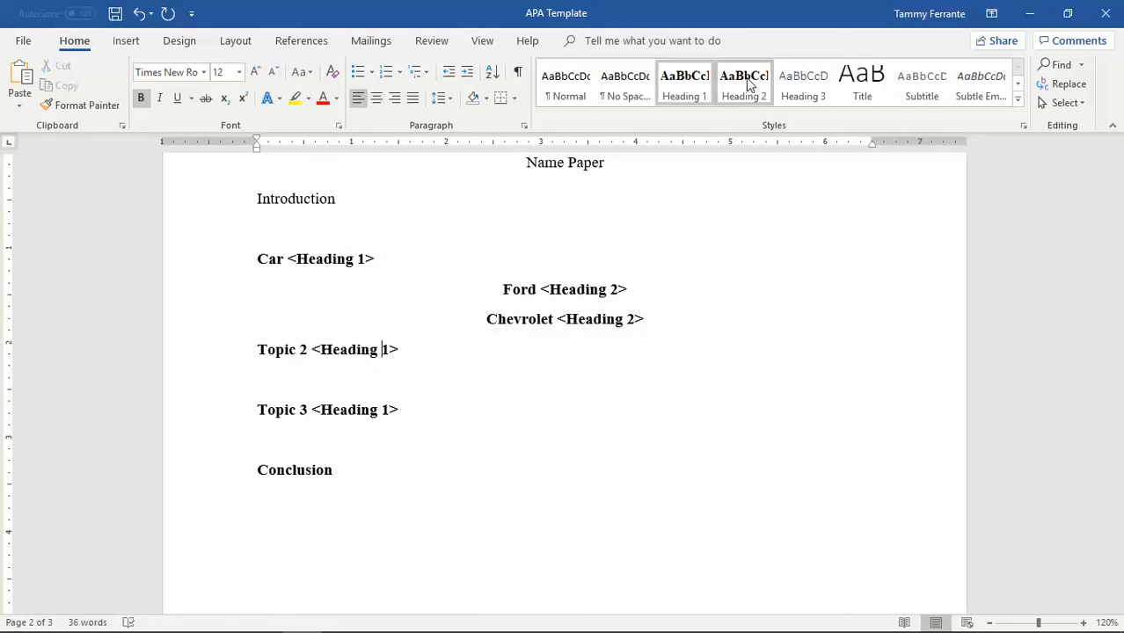
{"action": "key", "text": "Up"}
{"action": "key", "text": "Up"}
{"action": "key", "text": "Right"}
{"action": "key", "text": "Right"}
{"action": "key", "text": "Right"}
{"action": "key", "text": "Right"}
{"action": "key", "text": "Right"}
{"action": "key", "text": "Right"}
{"action": "key", "text": "Right"}
{"action": "key", "text": "Right"}
{"action": "key", "text": "Right"}
{"action": "key", "text": "Right"}
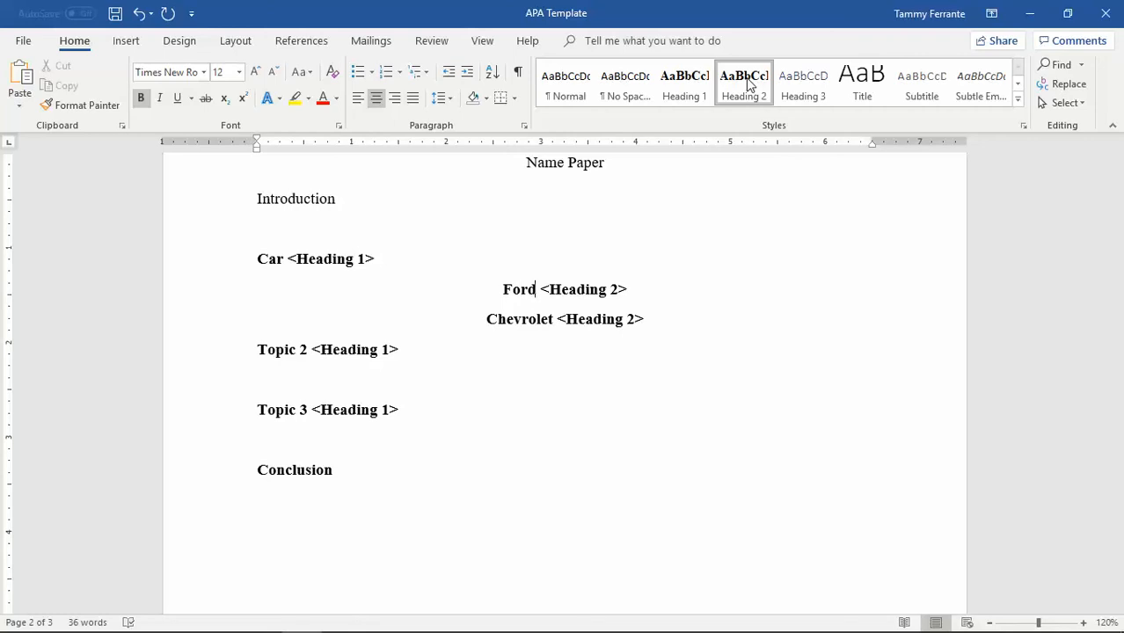
{"action": "key", "text": "Right"}
{"action": "key", "text": "Return"}
{"action": "key", "text": "Down"}
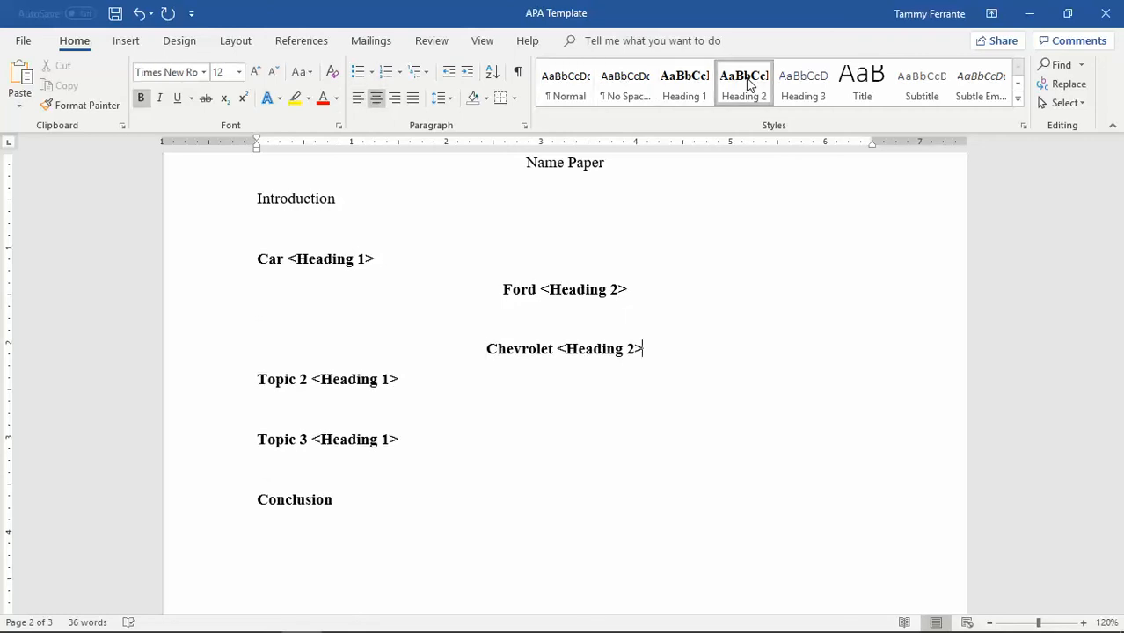
{"action": "key", "text": "Right"}
{"action": "key", "text": "Left"}
{"action": "key", "text": "Return"}
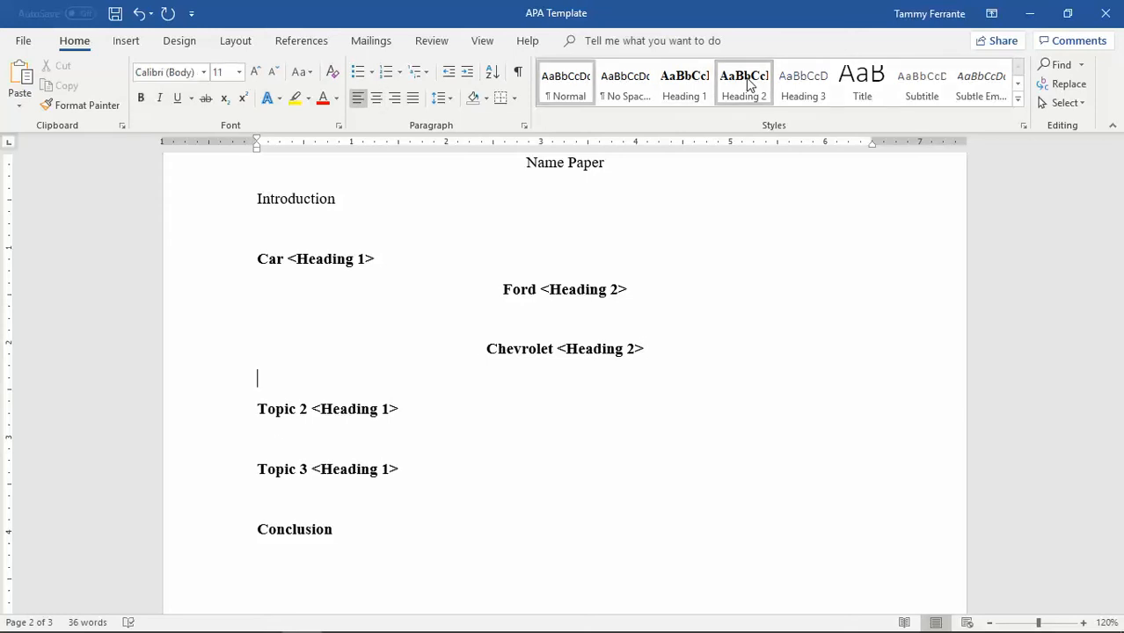
{"action": "key", "text": "Up"}
{"action": "key", "text": "Up"}
{"action": "key", "text": "Up"}
{"action": "key", "text": "Up"}
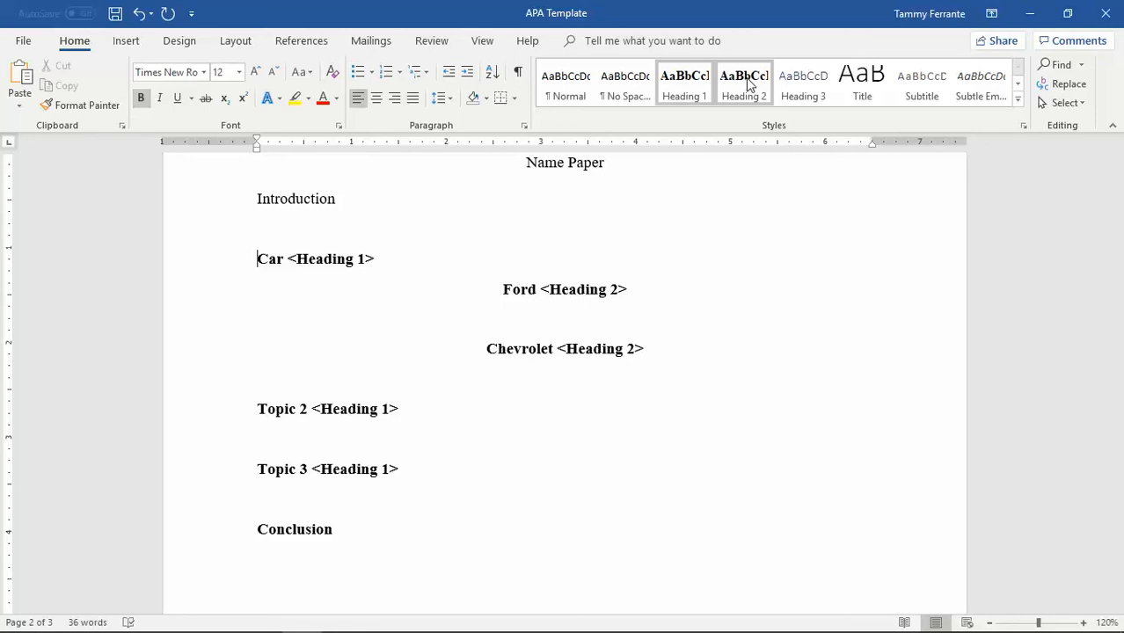
{"action": "key", "text": "Down"}
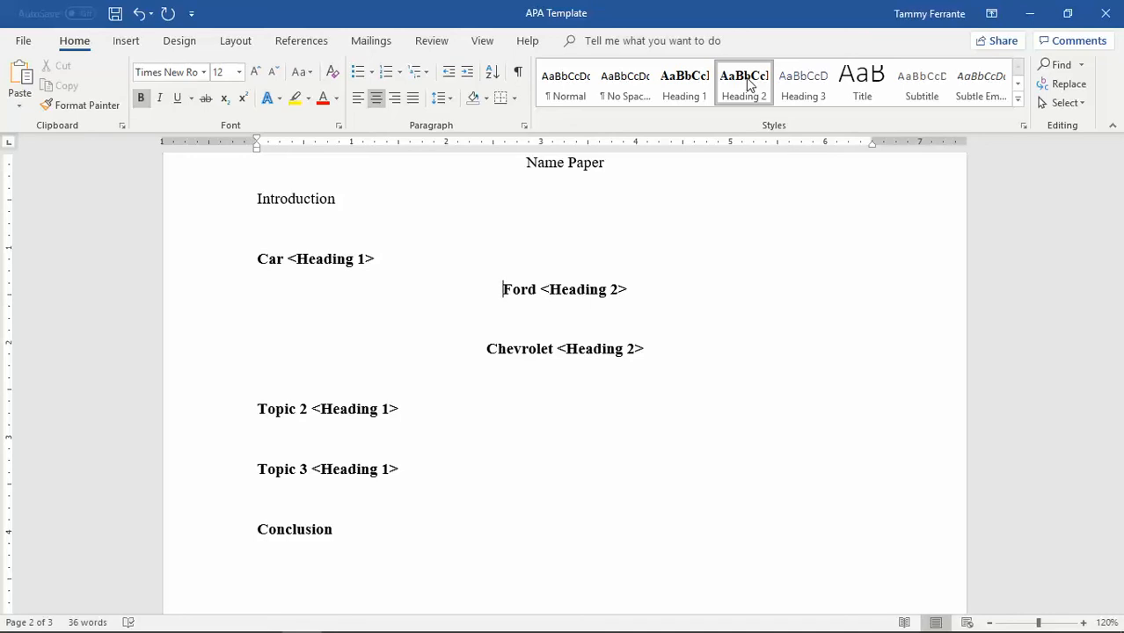
{"action": "key", "text": "Down"}
{"action": "key", "text": "Down"}
{"action": "key", "text": "Up"}
{"action": "key", "text": "Up"}
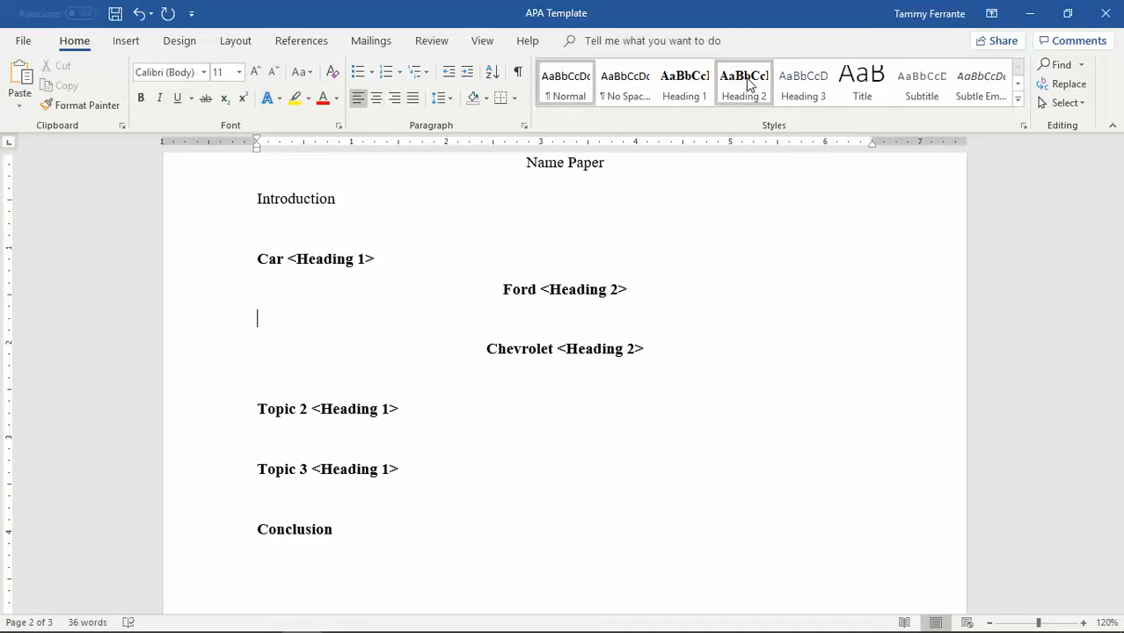
{"action": "key", "text": "Up"}
{"action": "key", "text": "Up"}
Enter "Engine" and "Chassis" as two lines below the Ford heading
{"action": "key", "text": "Down"}
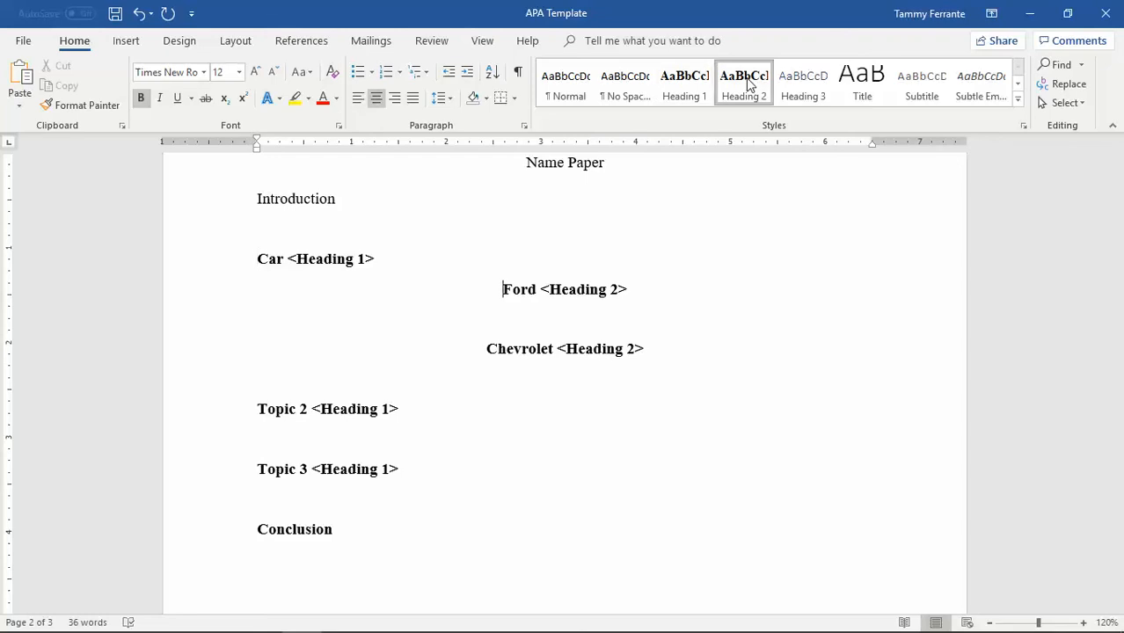
{"action": "key", "text": "Down"}
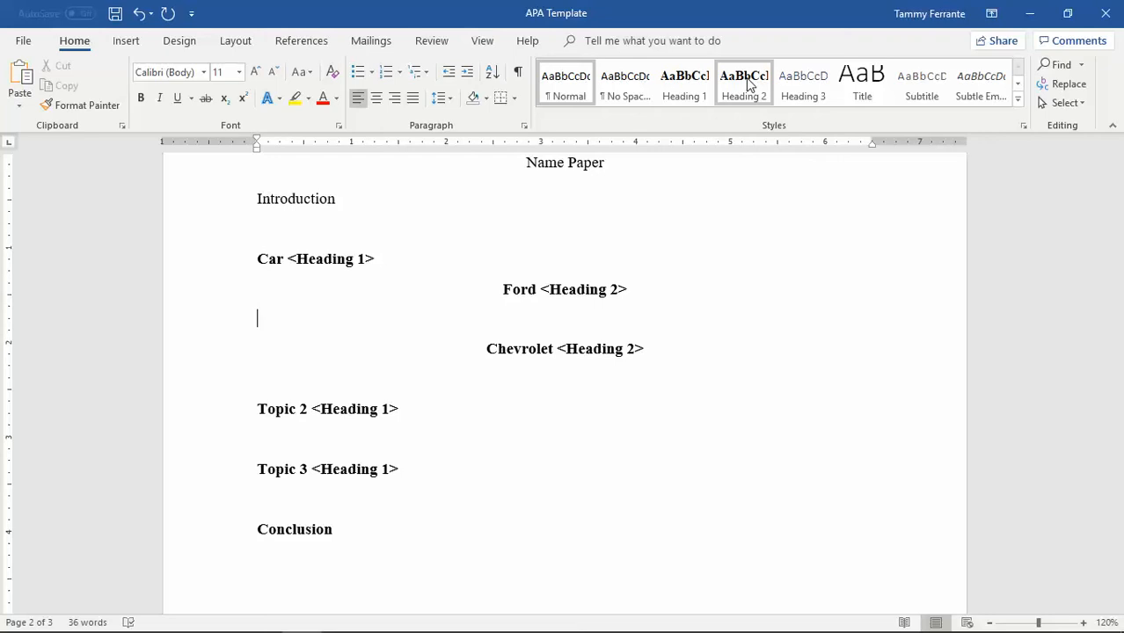
{"action": "type", "text": "Engin"}
{"action": "key", "text": "BackSpace"}
{"action": "type", "text": "e"}
{"action": "key", "text": "Return"}
{"action": "type", "text": "Chassis"}
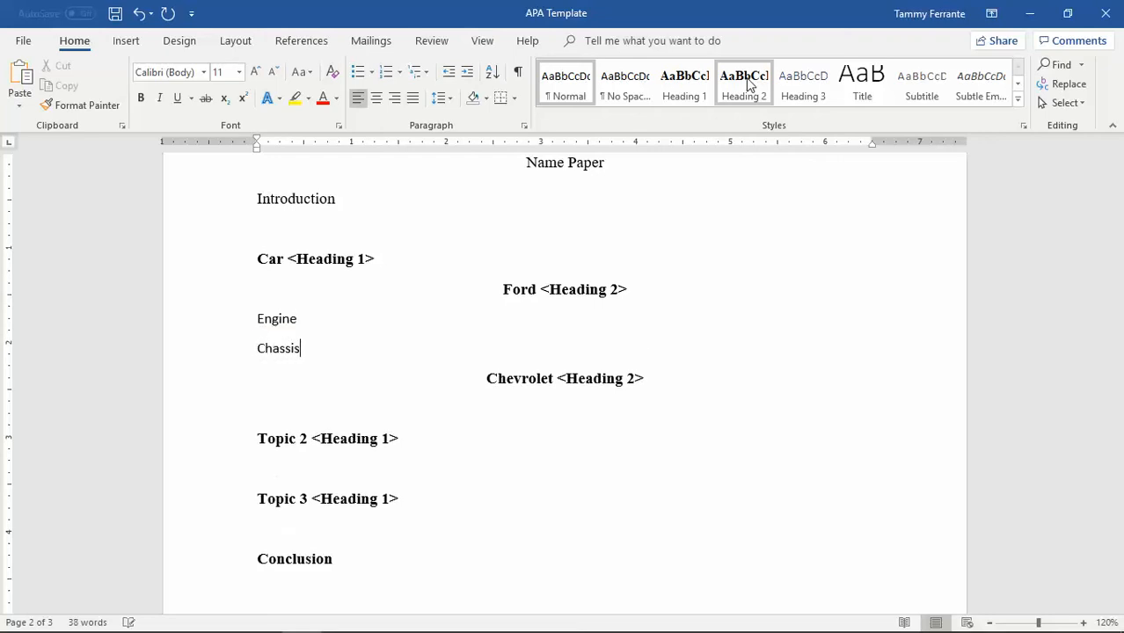
{"action": "key", "text": "Up"}
{"action": "key", "text": "Left"}
{"action": "key", "text": "Left"}
{"action": "key", "text": "Left"}
{"action": "key", "text": "Left"}
{"action": "key", "text": "Left"}
{"action": "key", "text": "Left"}
Set the font of the entire document to Times New Roman
{"action": "key", "text": "ctrl+a"}
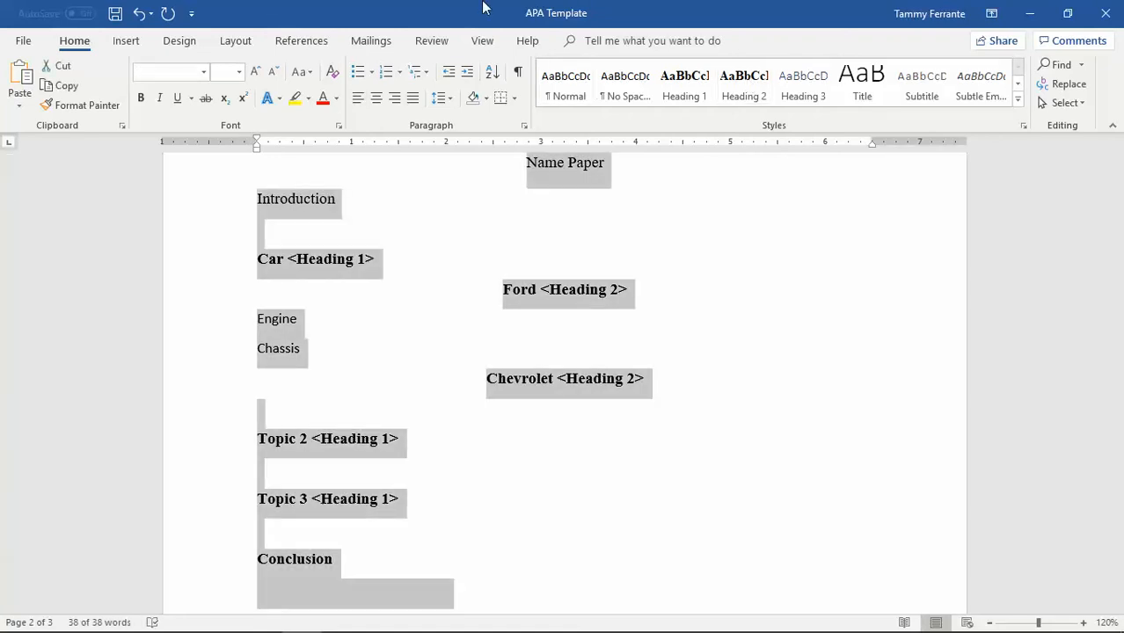
{"action": "left_click", "coordinate": [203, 73]}
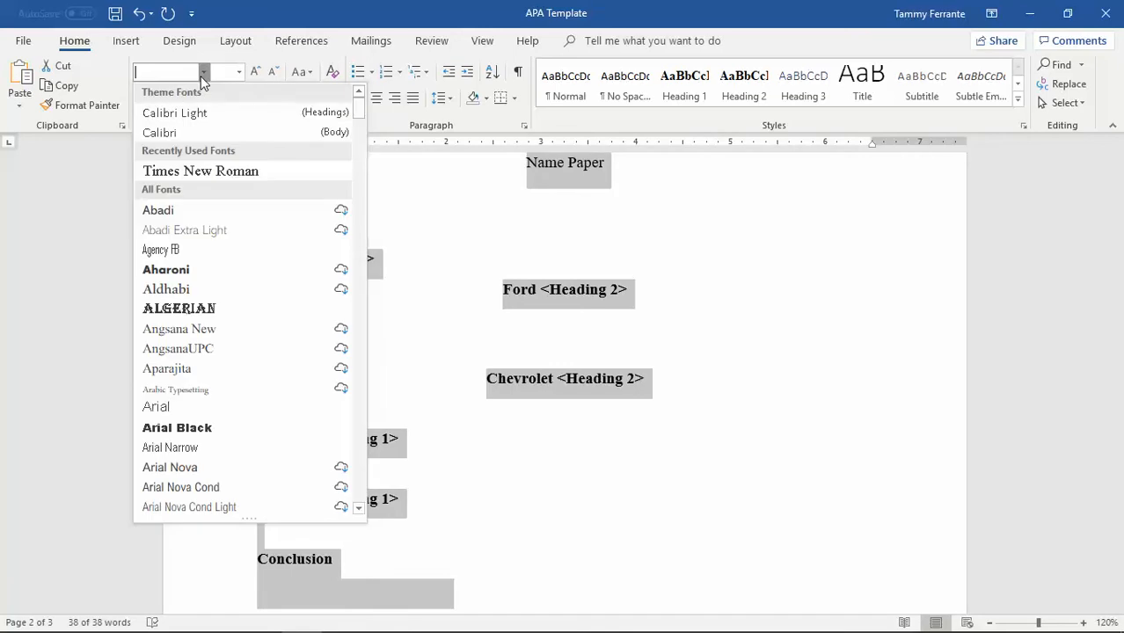
{"action": "left_click", "coordinate": [201, 172]}
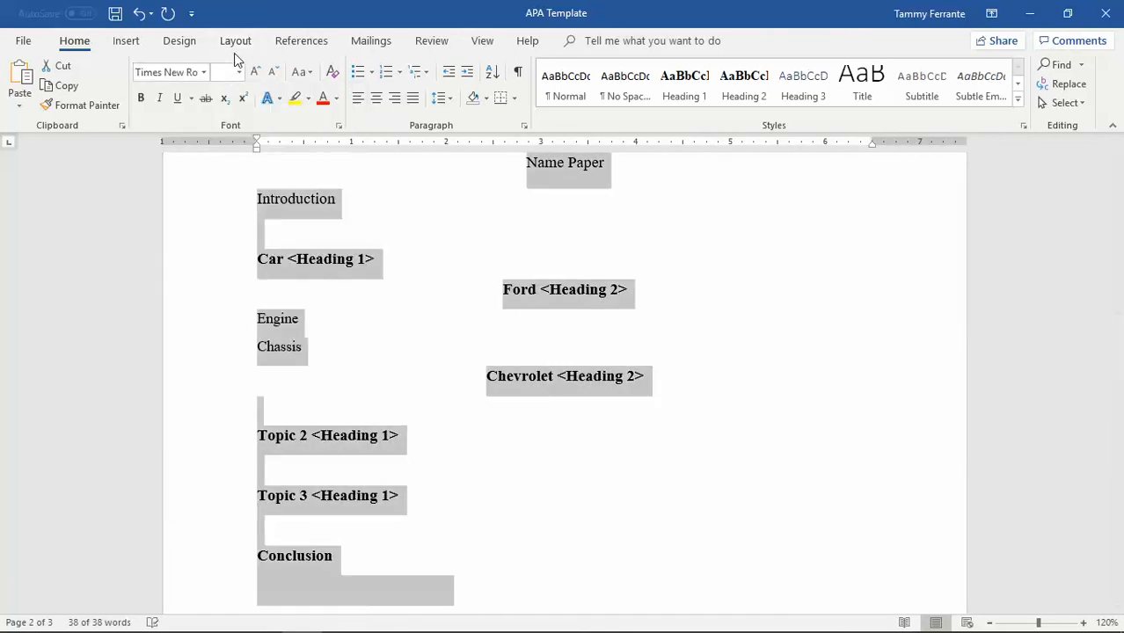
Check the font and paragraph spacing settings of the entire document's text
{"action": "mouse_move", "coordinate": [858, 630]}
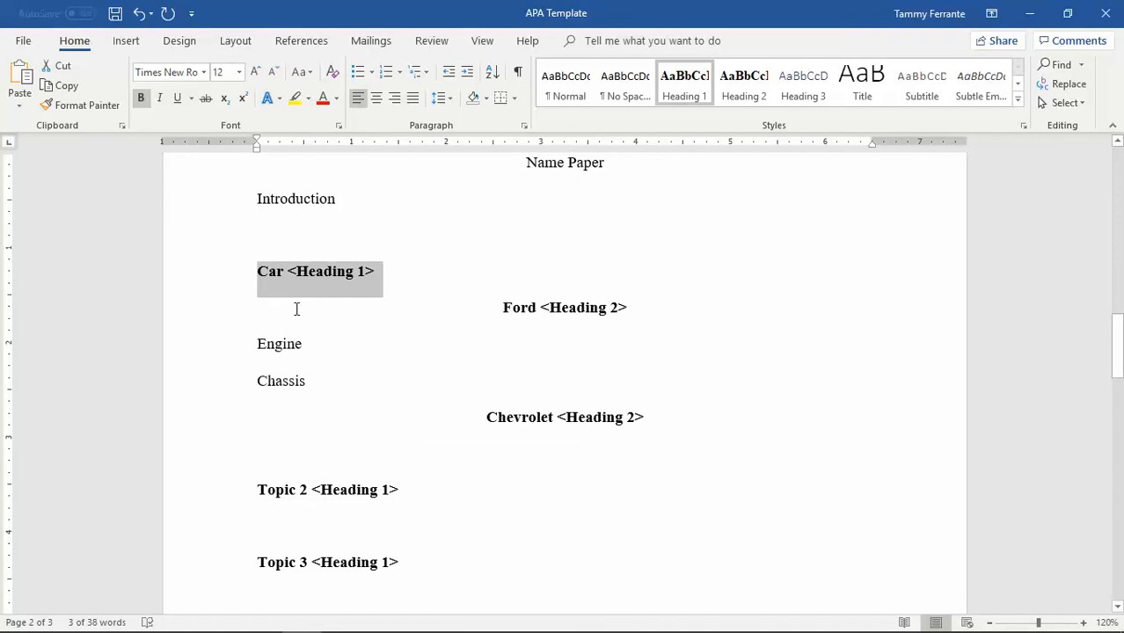
{"action": "key", "text": "ctrl+a"}
{"action": "right_click", "coordinate": [291, 272]}
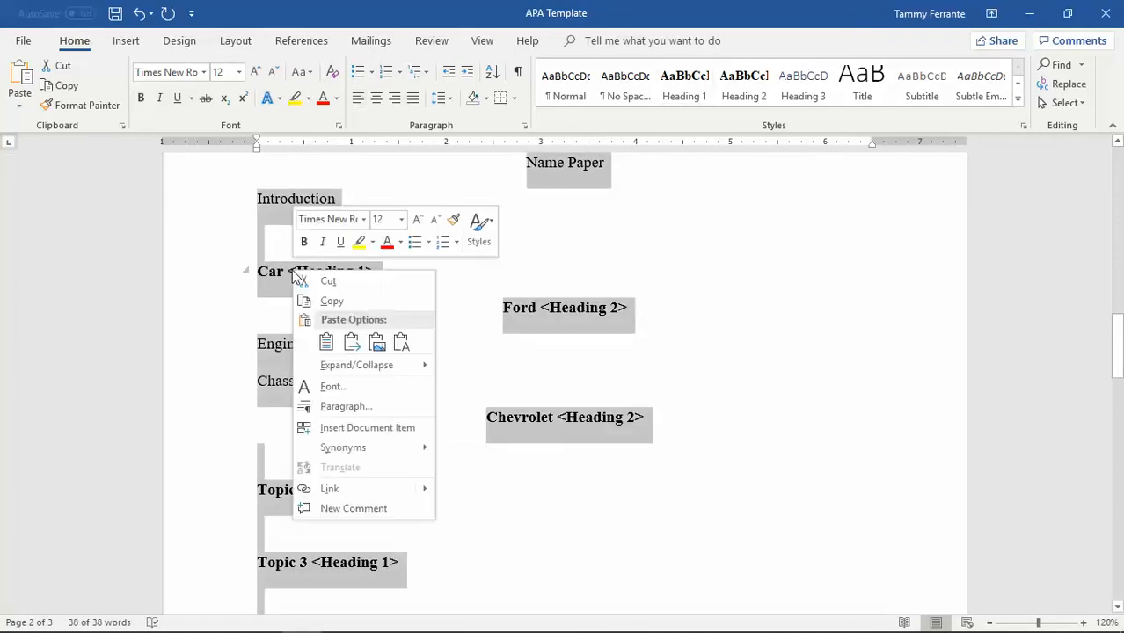
{"action": "left_click", "coordinate": [342, 391]}
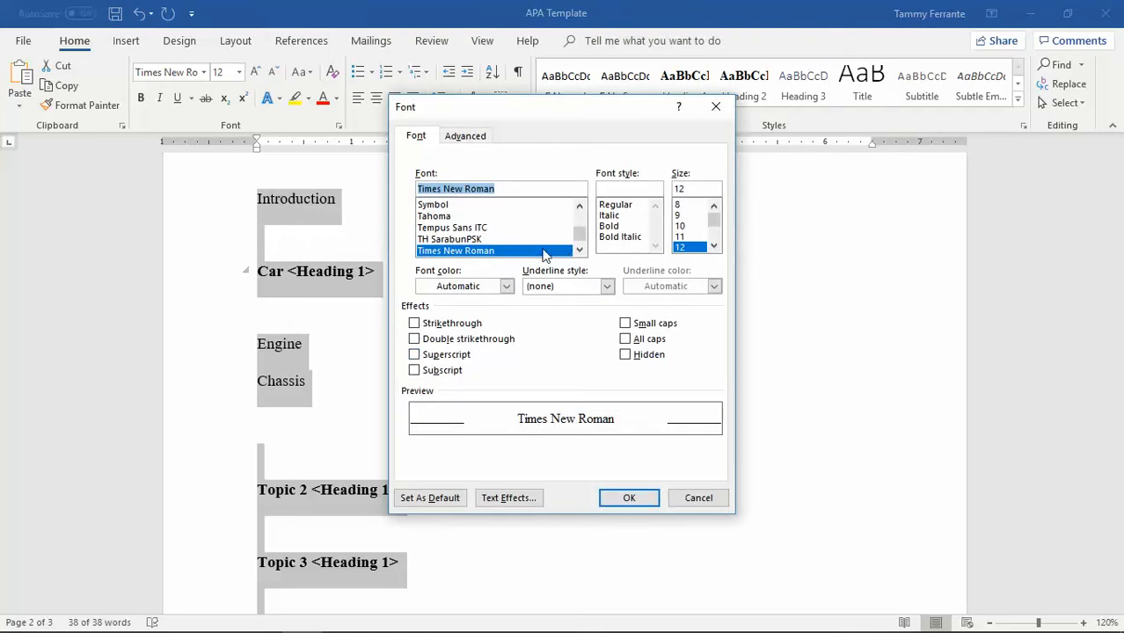
{"action": "left_click", "coordinate": [615, 498]}
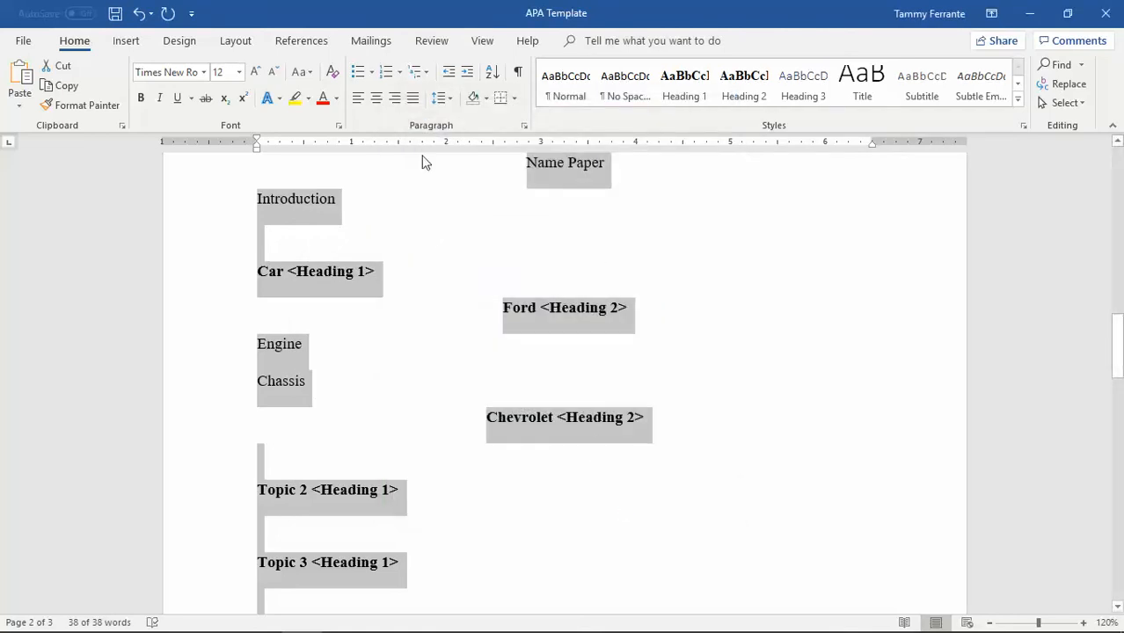
{"action": "left_click", "coordinate": [524, 126]}
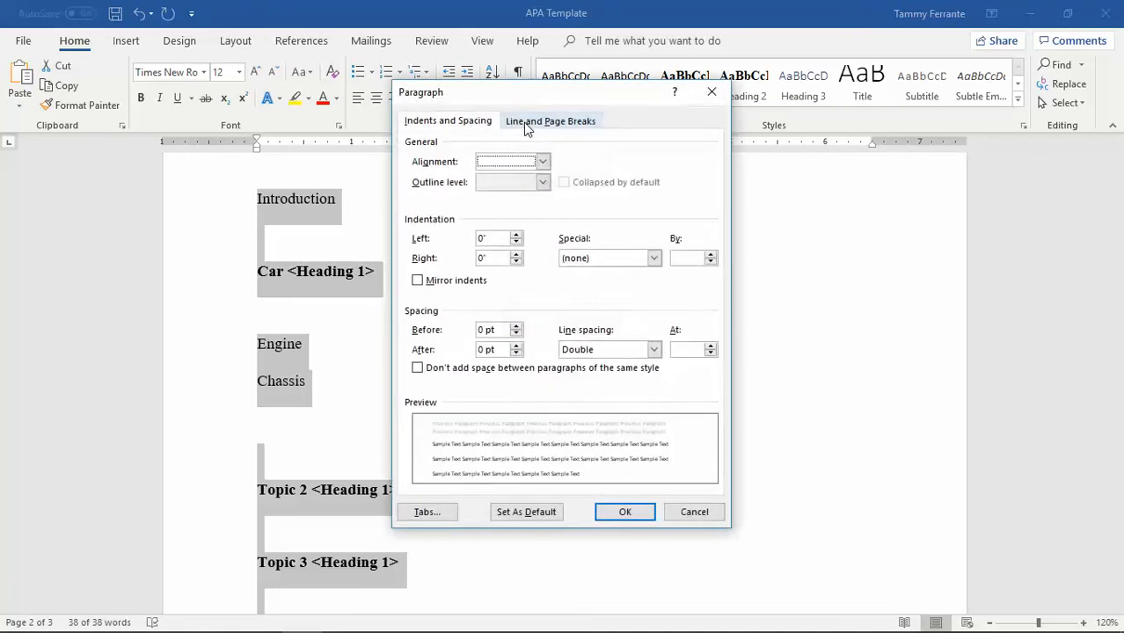
{"action": "left_click", "coordinate": [640, 512]}
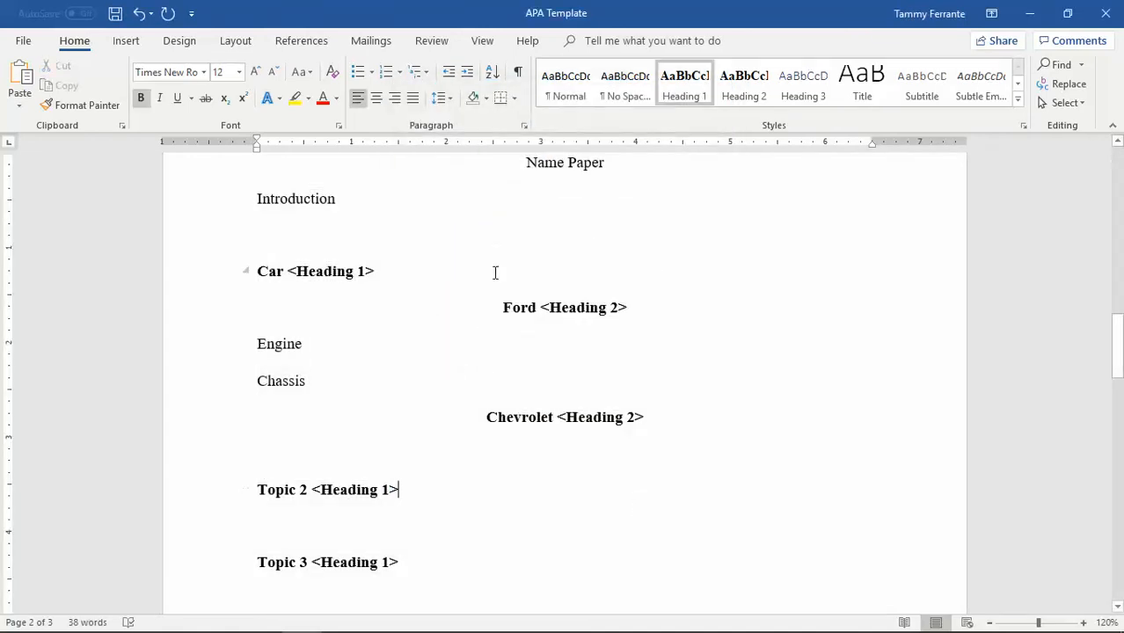
Update the Heading 1 style to match the full Car heading line
{"action": "double_click", "coordinate": [266, 272]}
{"action": "mouse_move", "coordinate": [268, 273]}
{"action": "left_mouse_down"}
{"action": "mouse_move", "coordinate": [359, 288]}
{"action": "mouse_move", "coordinate": [281, 269]}
{"action": "mouse_move", "coordinate": [285, 260]}
{"action": "left_mouse_up"}
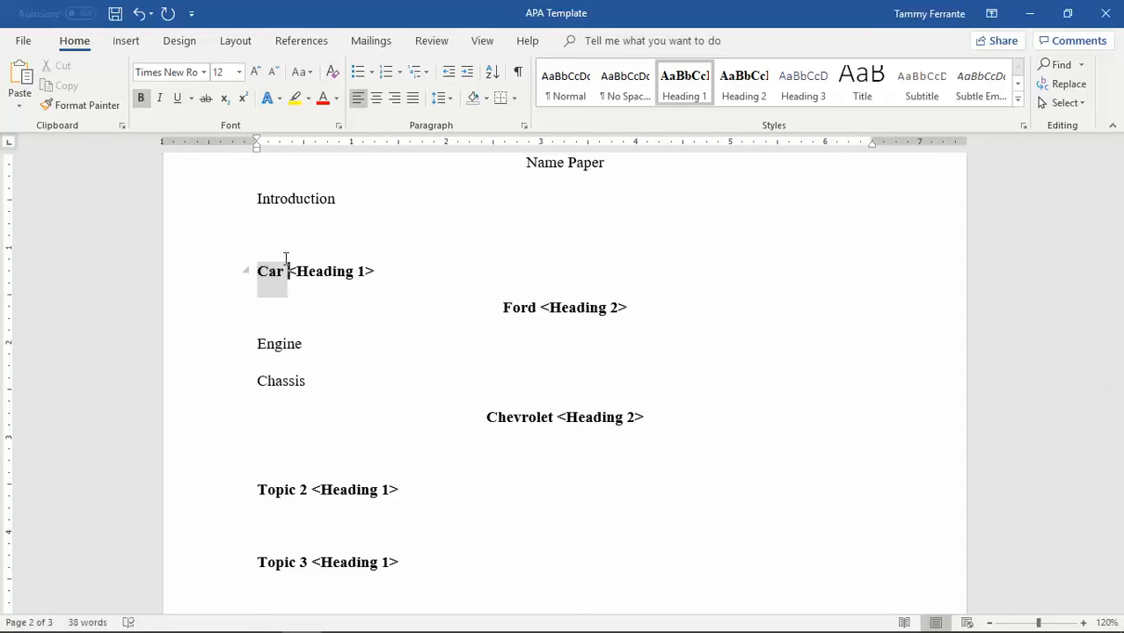
{"action": "left_click", "coordinate": [285, 259]}
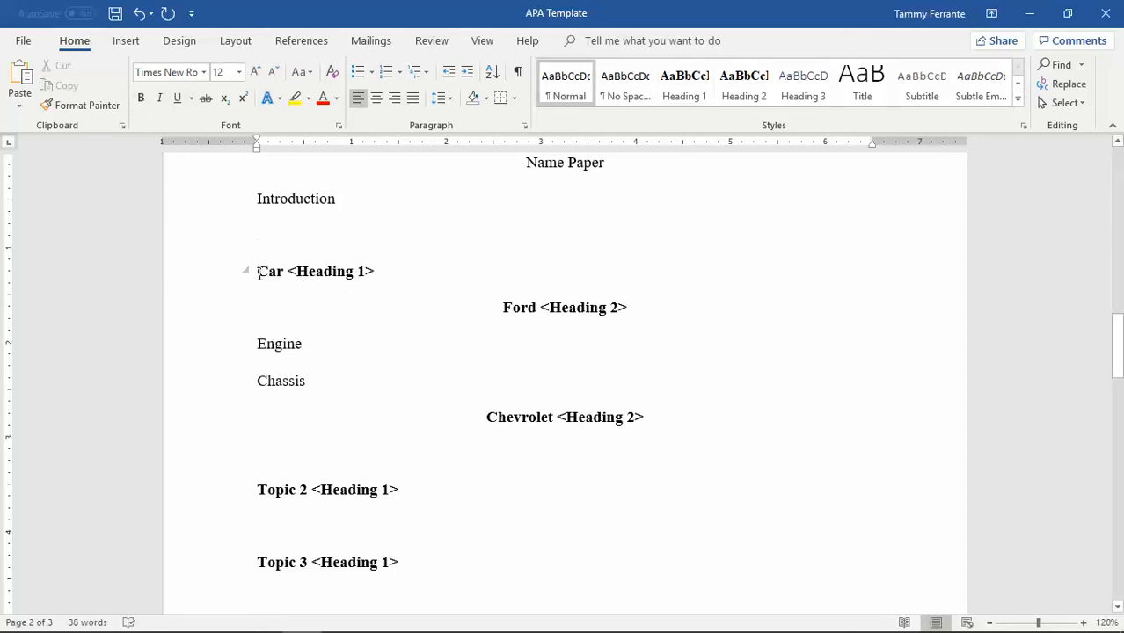
{"action": "left_click_drag", "start_coordinate": [259, 274], "coordinate": [375, 280]}
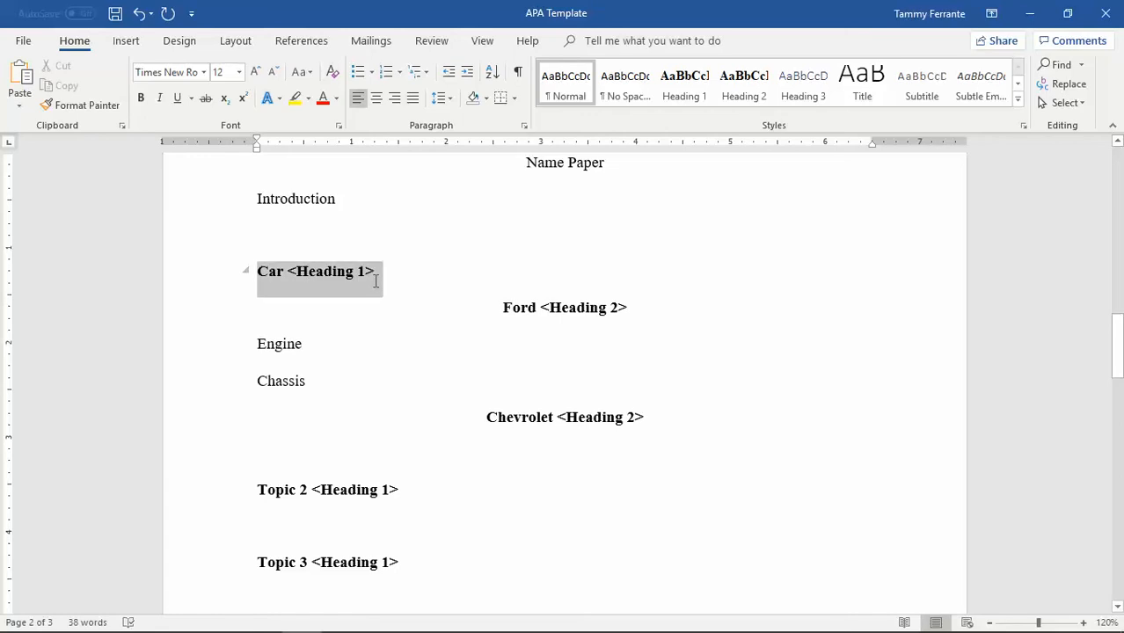
{"action": "right_click", "coordinate": [683, 99]}
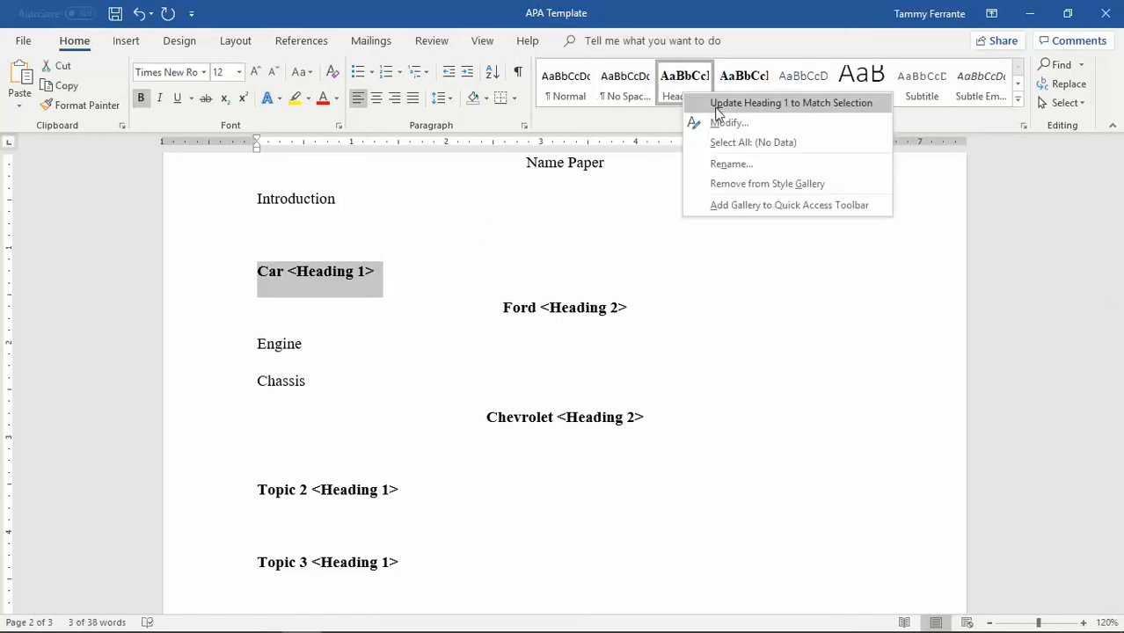
{"action": "left_click", "coordinate": [717, 105]}
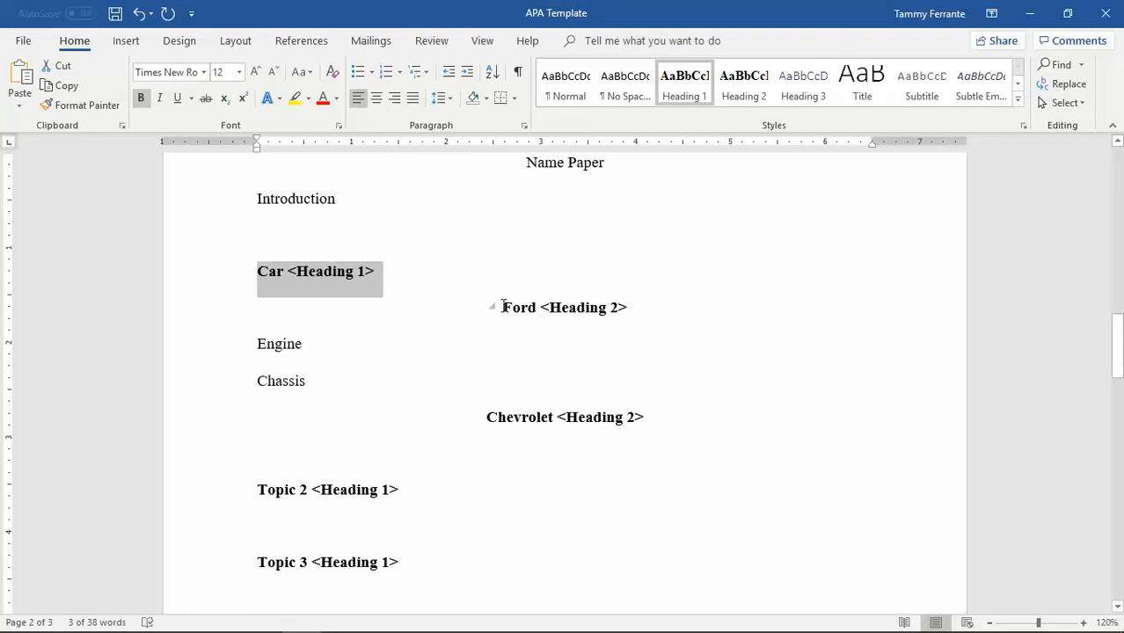
Update the Heading 2 style to match the reformatted Ford heading line
{"action": "left_click_drag", "start_coordinate": [506, 306], "coordinate": [650, 311]}
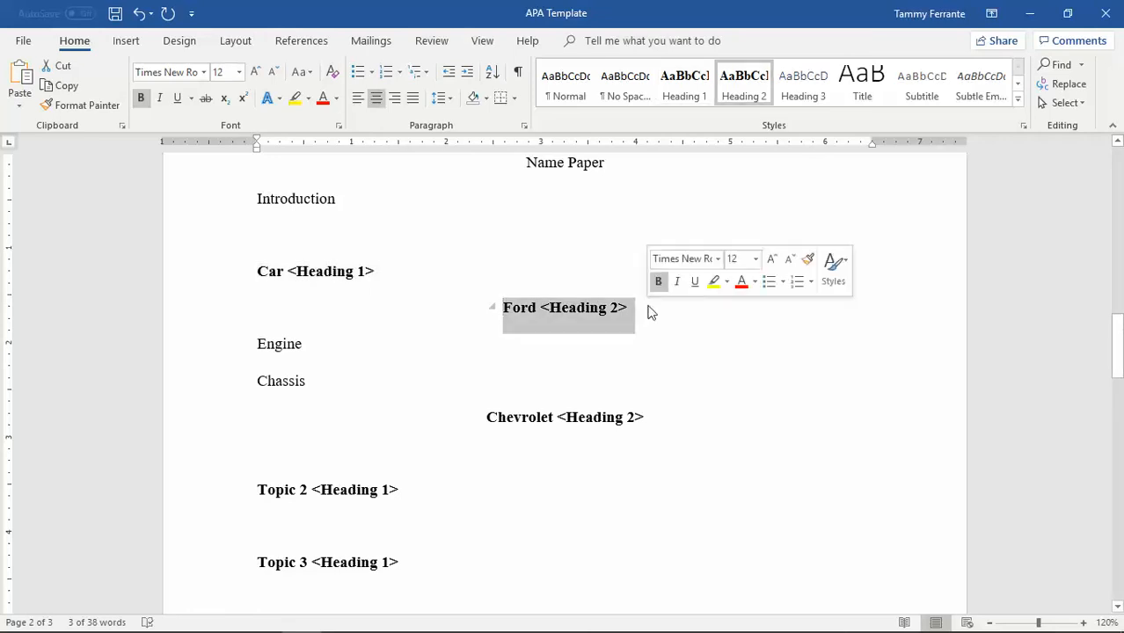
{"action": "right_click", "coordinate": [743, 101]}
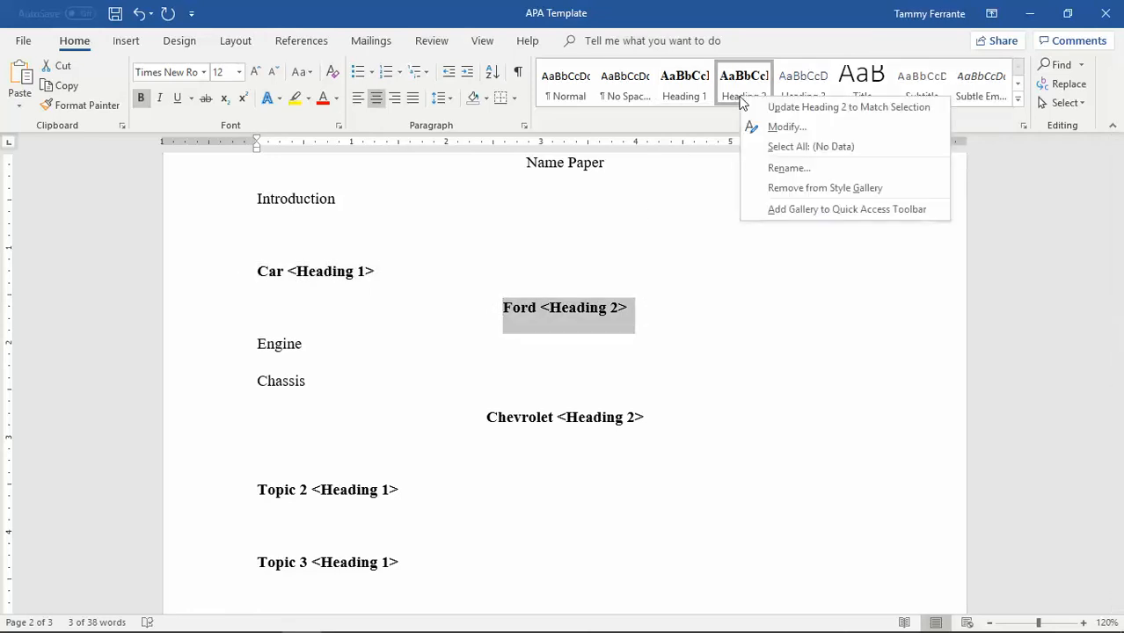
{"action": "left_click", "coordinate": [770, 109]}
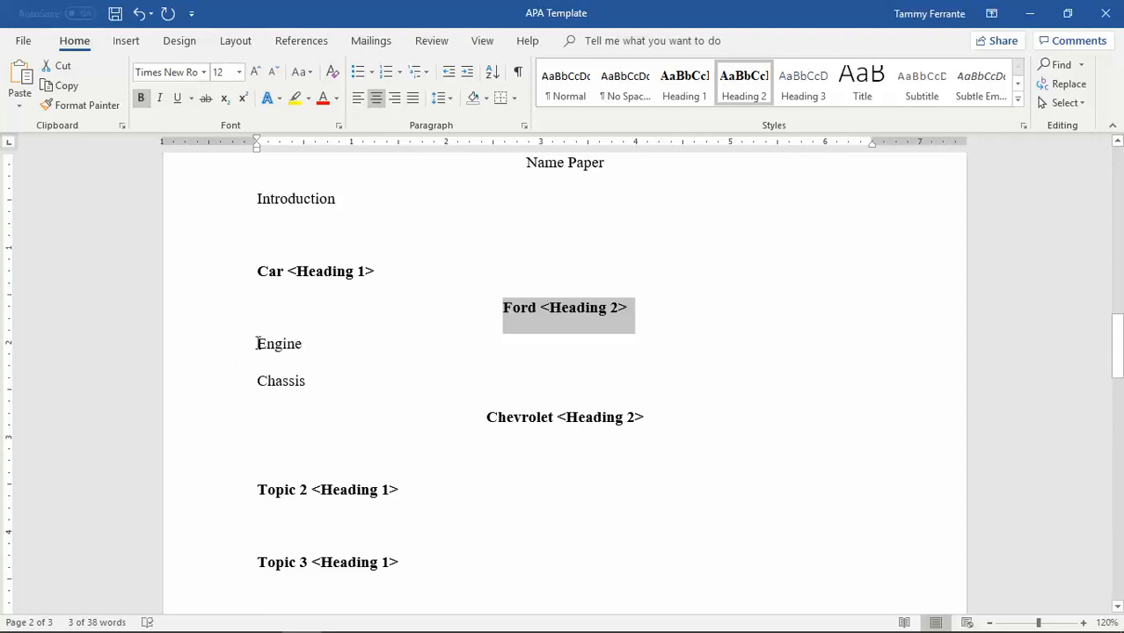
Indent the first line of the Engine paragraph by half an inch and end the word with a period
{"action": "left_click_drag", "start_coordinate": [259, 340], "coordinate": [306, 356]}
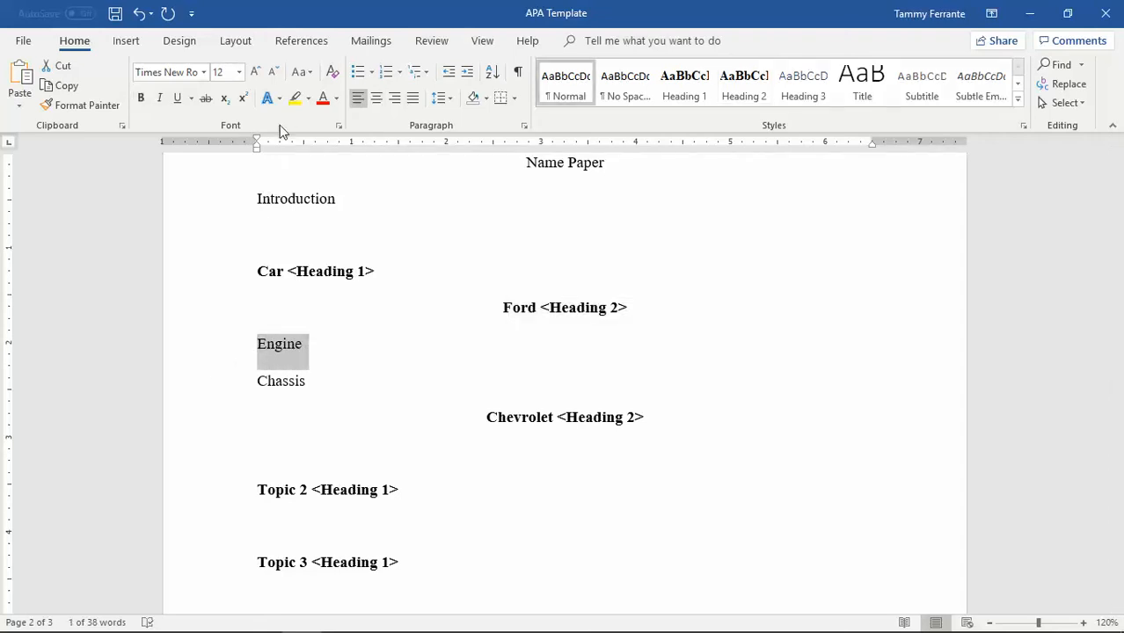
{"action": "left_click_drag", "start_coordinate": [258, 142], "coordinate": [304, 154]}
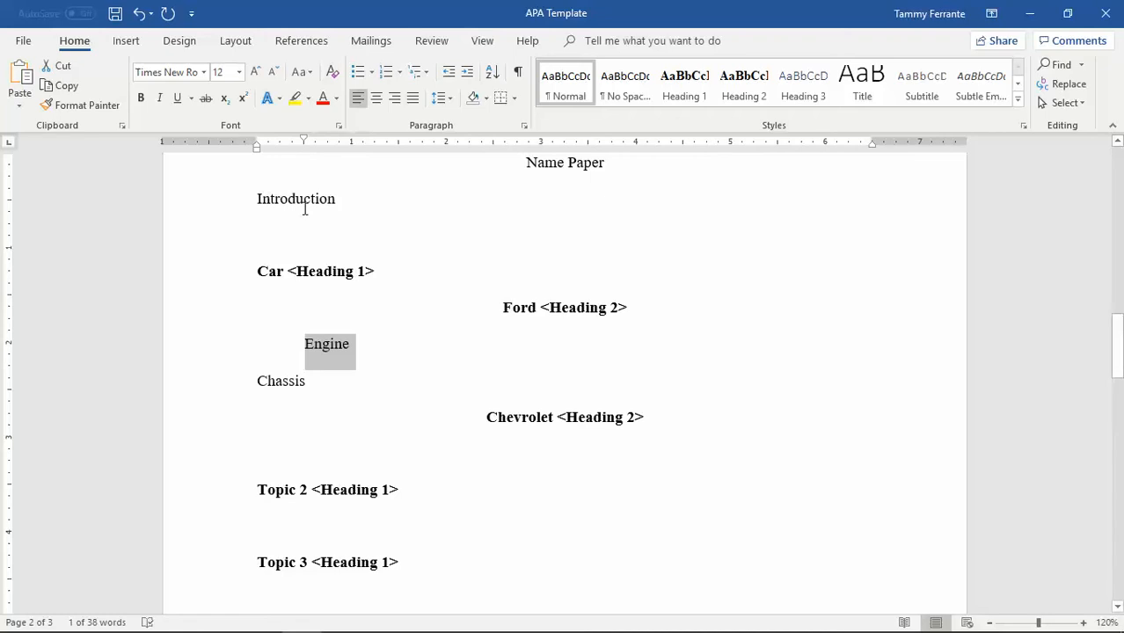
{"action": "key", "text": "Left"}
{"action": "mouse_move", "coordinate": [763, 630]}
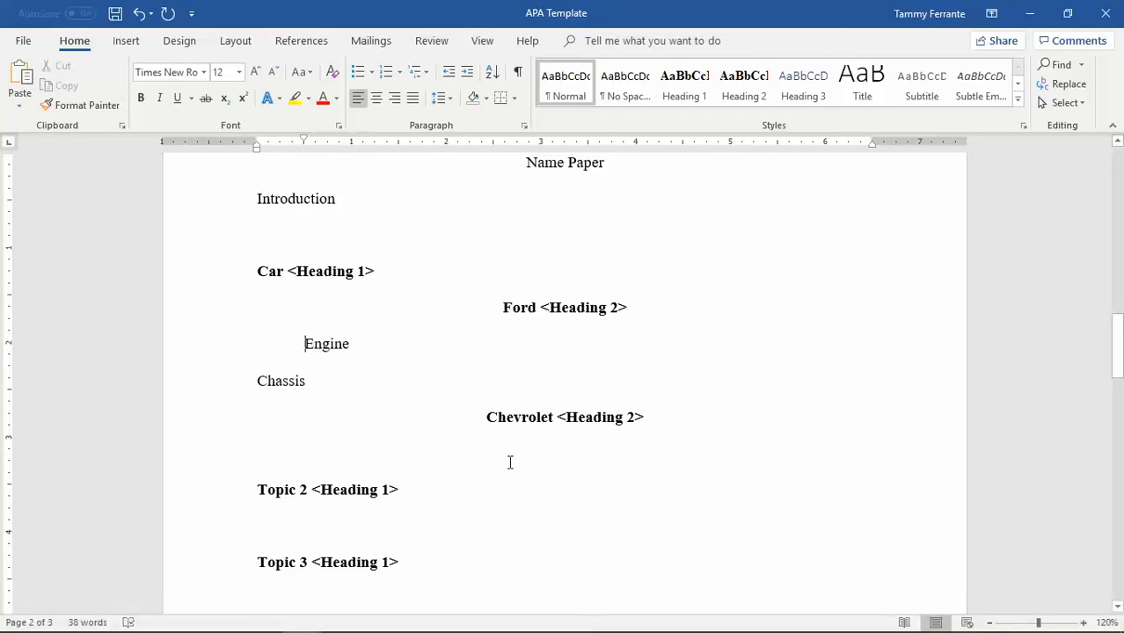
{"action": "left_click", "coordinate": [367, 345]}
{"action": "type", "text": "."}
Make the Engine line bold and update the Heading 3 style to match it
{"action": "key", "text": "shift+Left"}
{"action": "key", "text": "shift+Left"}
{"action": "key", "text": "shift+Left"}
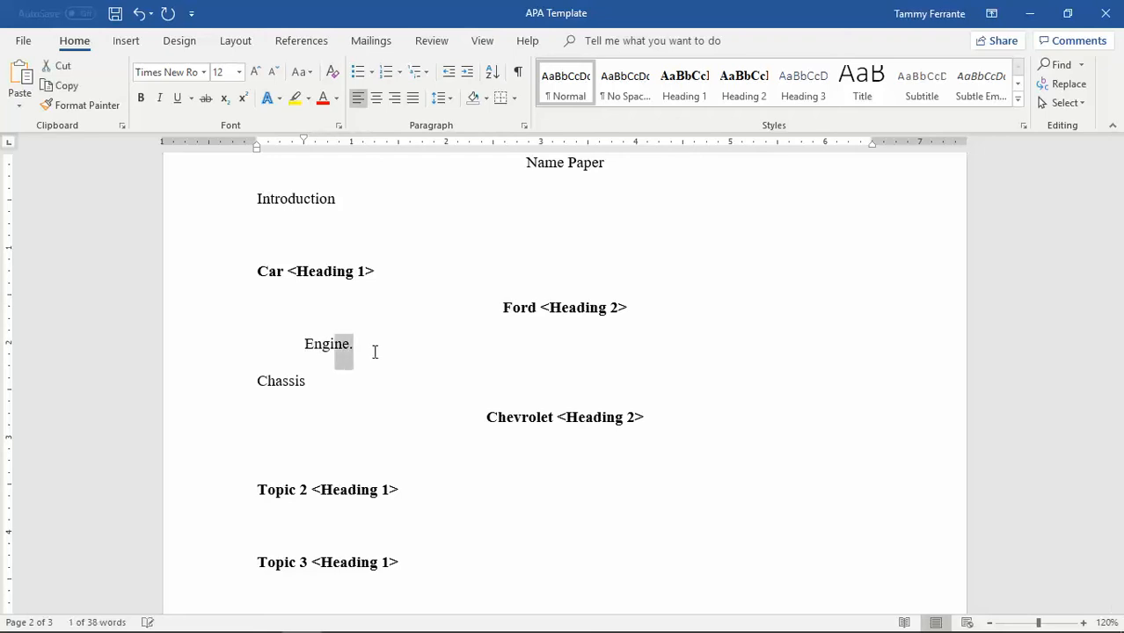
{"action": "key", "text": "shift+Left"}
{"action": "key", "text": "shift+Left"}
{"action": "key", "text": "shift+Left"}
{"action": "key", "text": "shift+Left"}
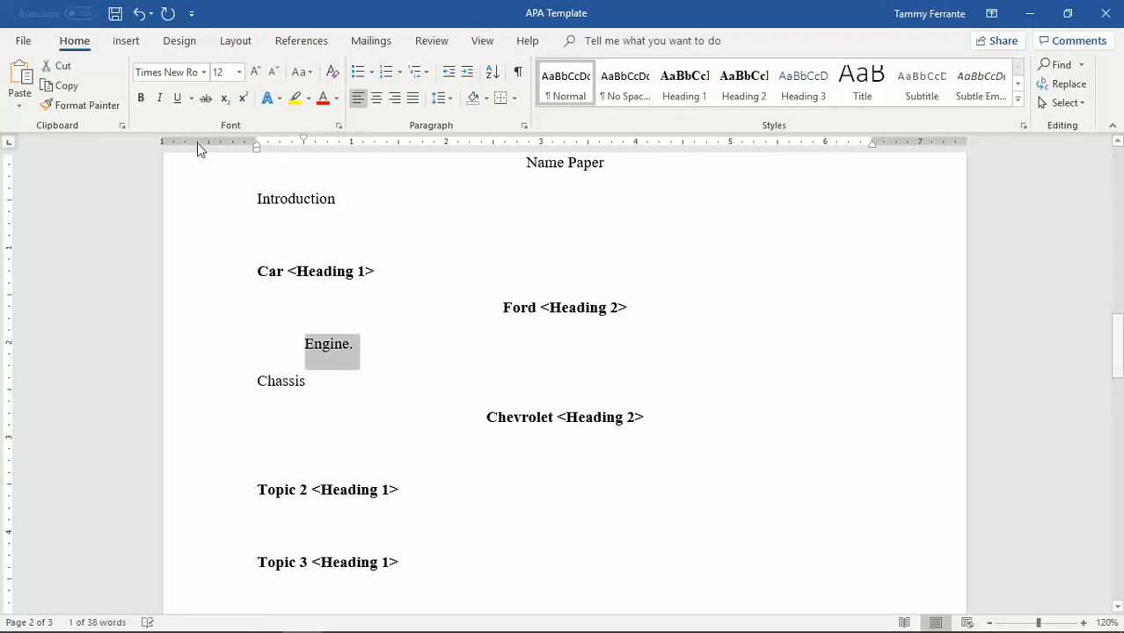
{"action": "left_click", "coordinate": [140, 98]}
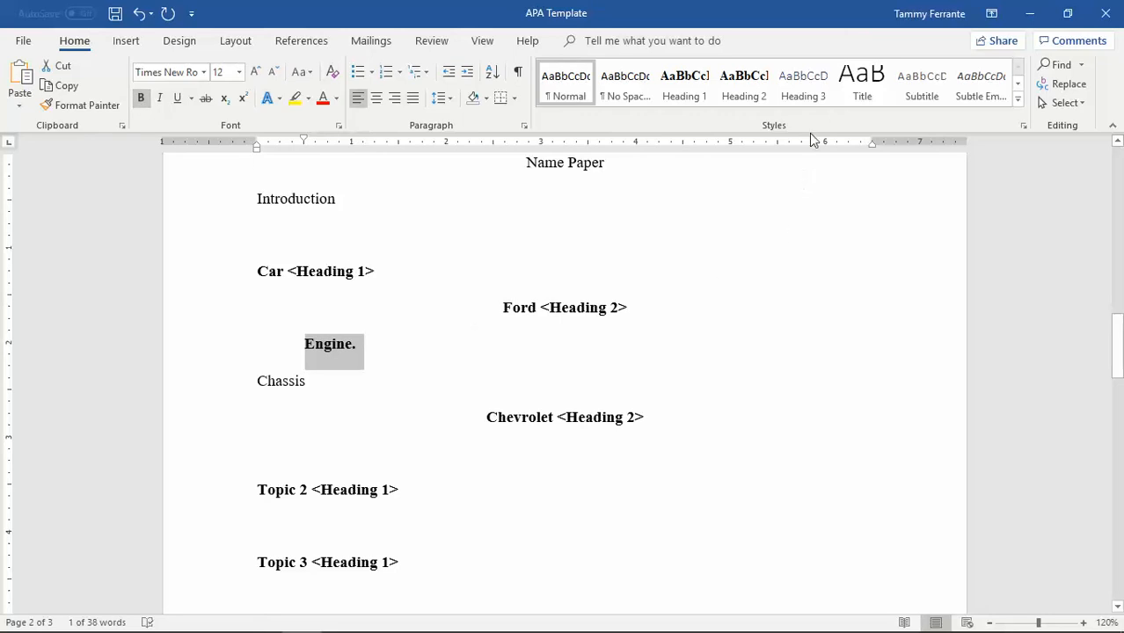
{"action": "right_click", "coordinate": [809, 97]}
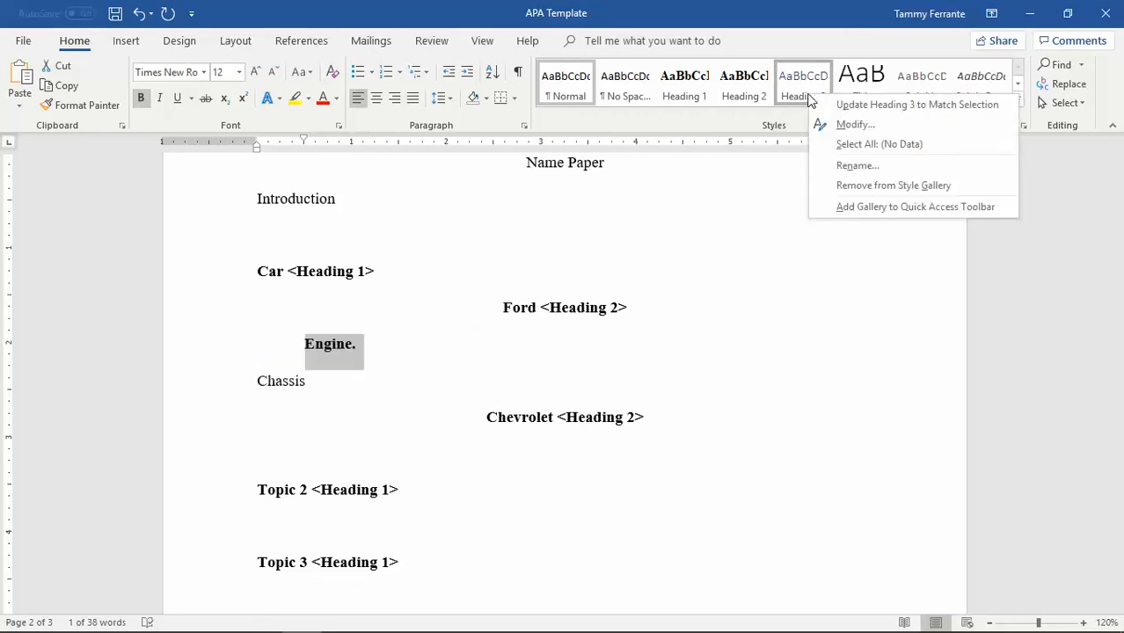
{"action": "left_click", "coordinate": [857, 105]}
{"action": "mouse_move", "coordinate": [744, 630]}
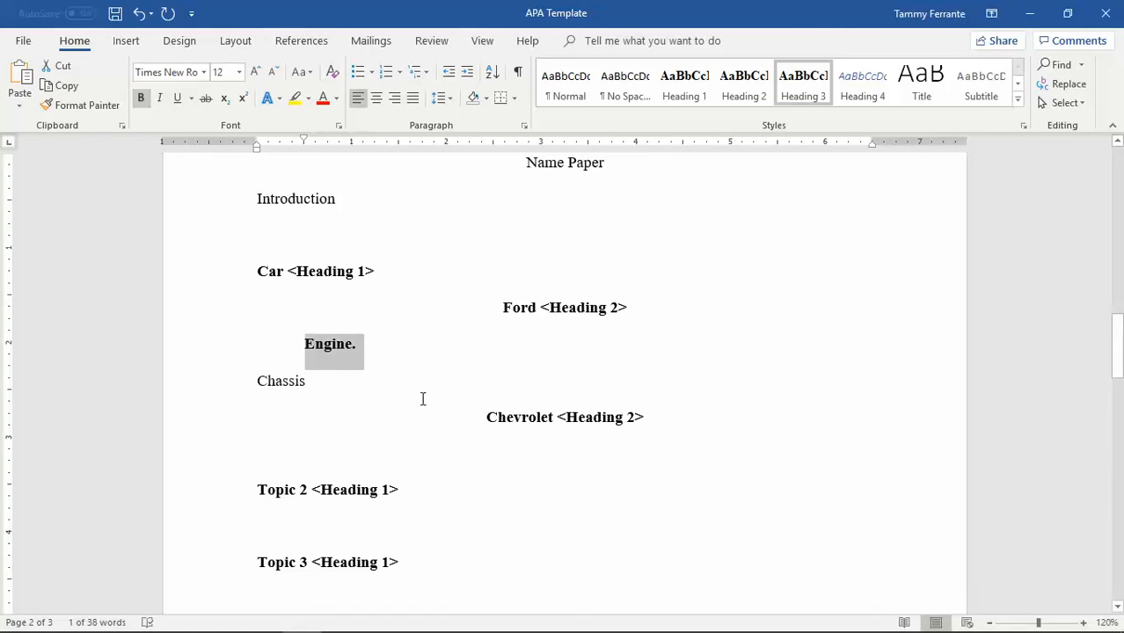
Apply the Heading 3 style to the Chassis line and end it with a period
{"action": "left_click_drag", "start_coordinate": [256, 380], "coordinate": [311, 393]}
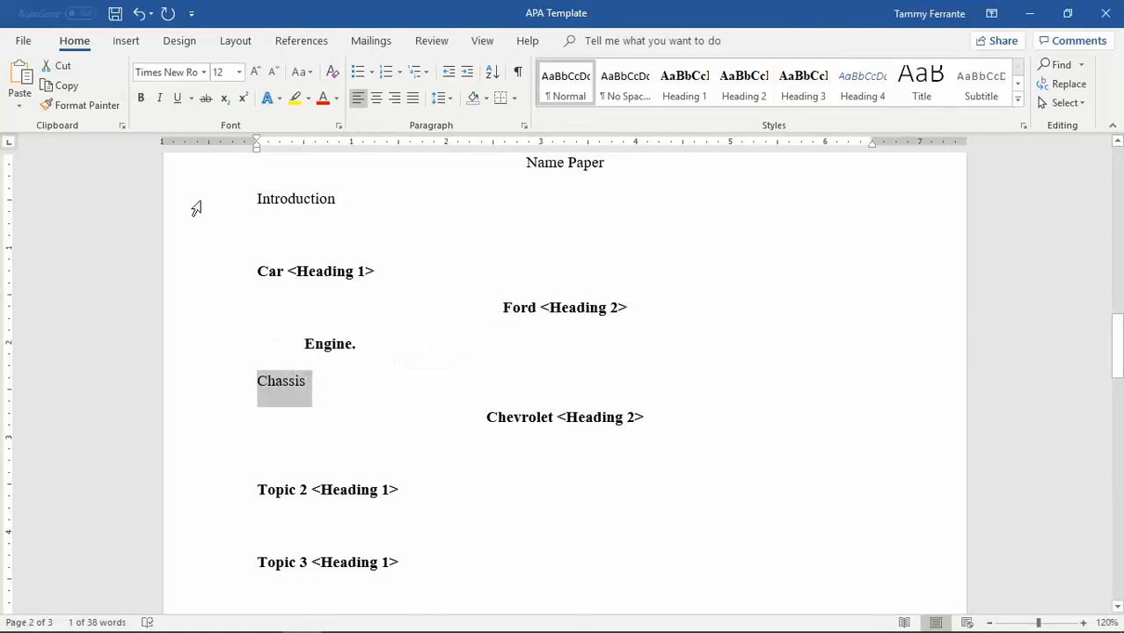
{"action": "left_click", "coordinate": [800, 88]}
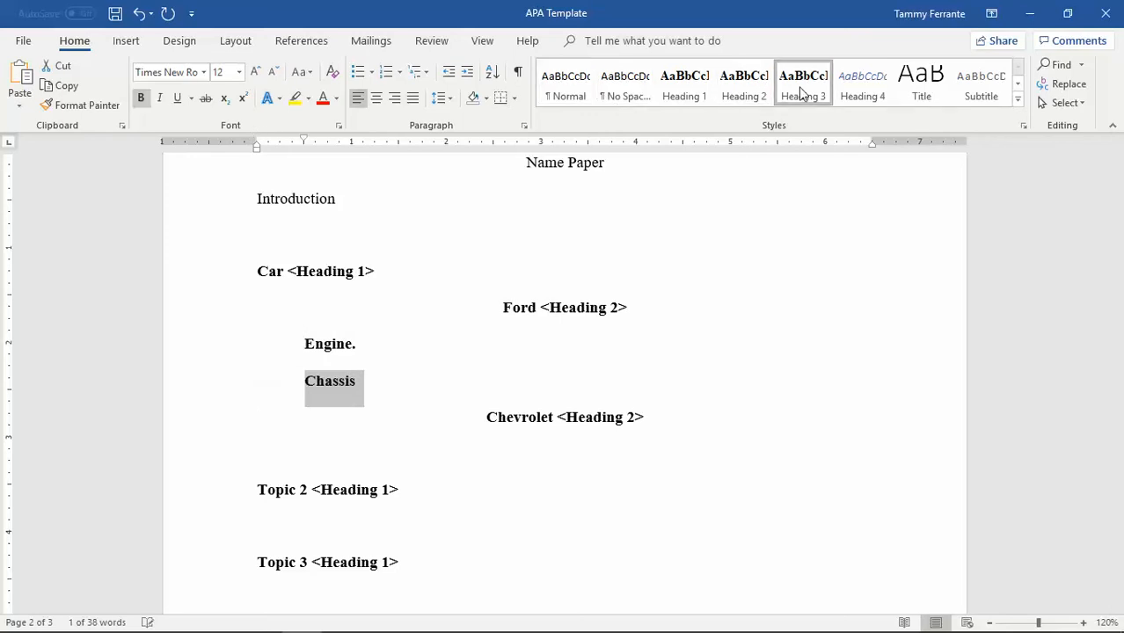
{"action": "key", "text": "Left"}
{"action": "key", "text": "Right"}
{"action": "key", "text": "Right"}
{"action": "key", "text": "Right"}
{"action": "key", "text": "Right"}
{"action": "key", "text": "Right"}
{"action": "key", "text": "Right"}
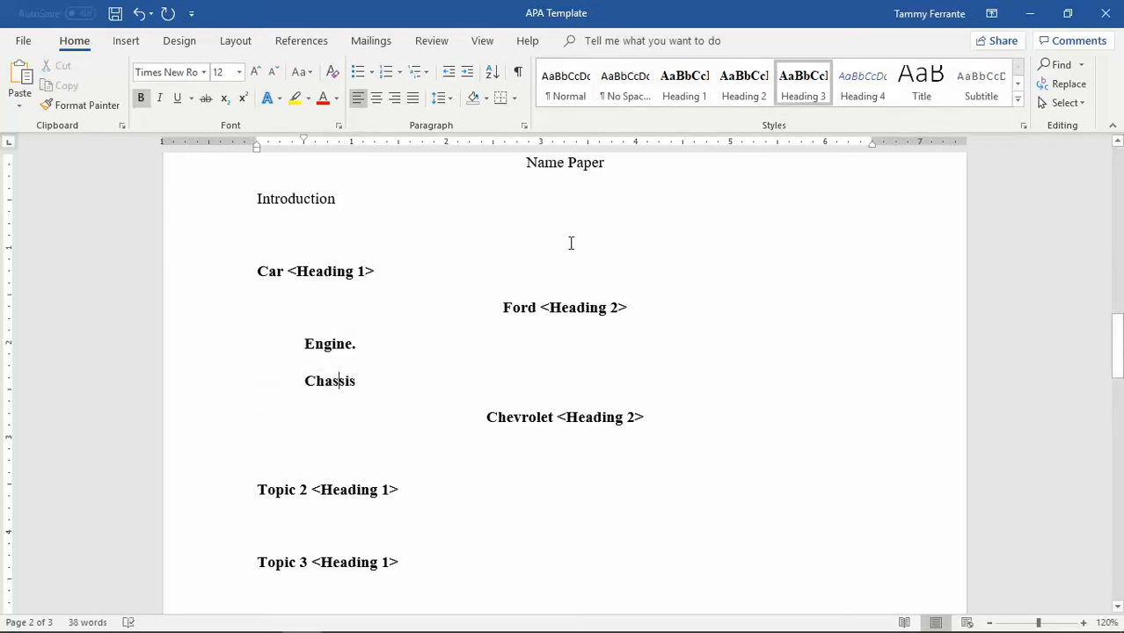
{"action": "type", "text": "."}
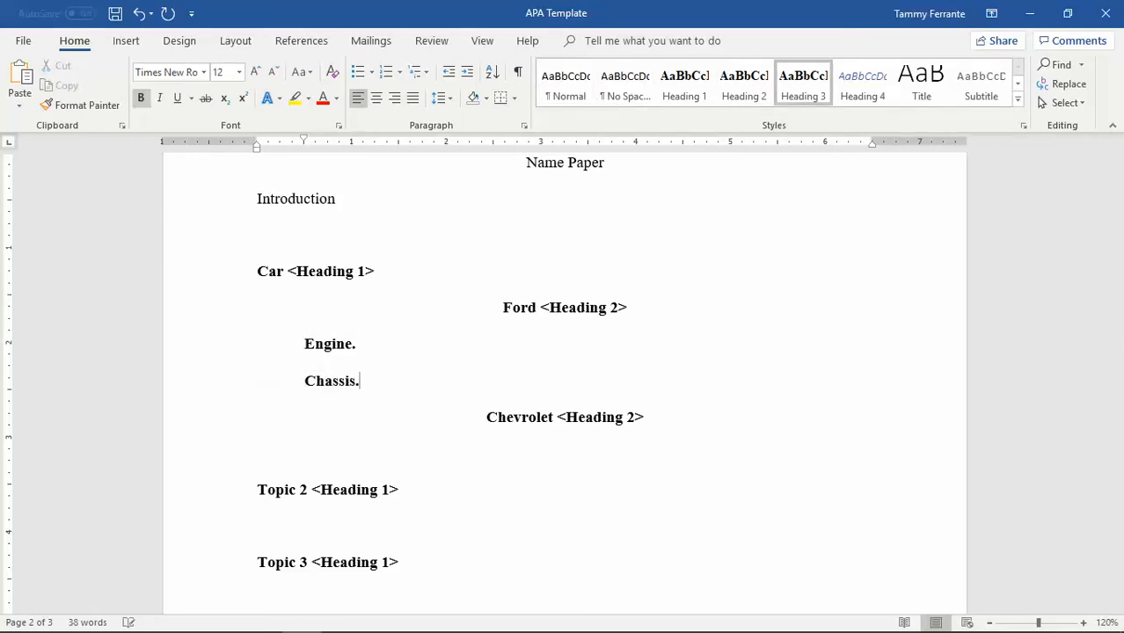
Add the paragraph text "The engine" after the Engine heading on the same line
{"action": "key", "text": "Up"}
{"action": "type", "text": "The engine...."}
{"action": "key", "text": "BackSpace"}
{"action": "key", "text": "BackSpace"}
{"action": "key", "text": "BackSpace"}
{"action": "key", "text": "BackSpace"}
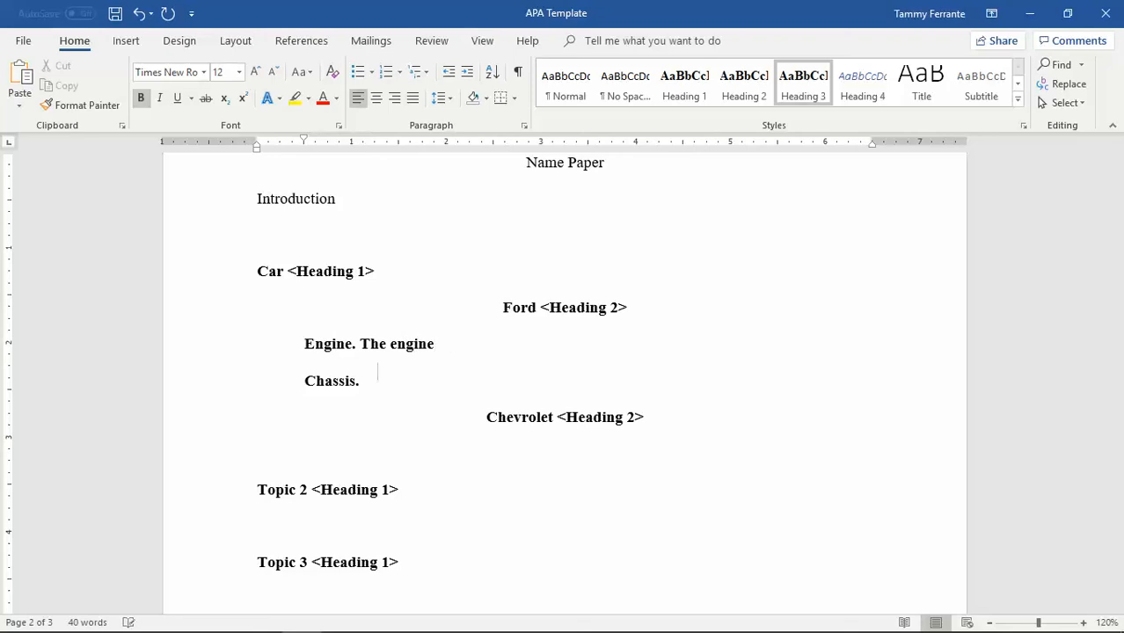
Add the paragraph text "The chassis is assembled…." after the Chassis heading on the same line
{"action": "type", "text": "The chas"}
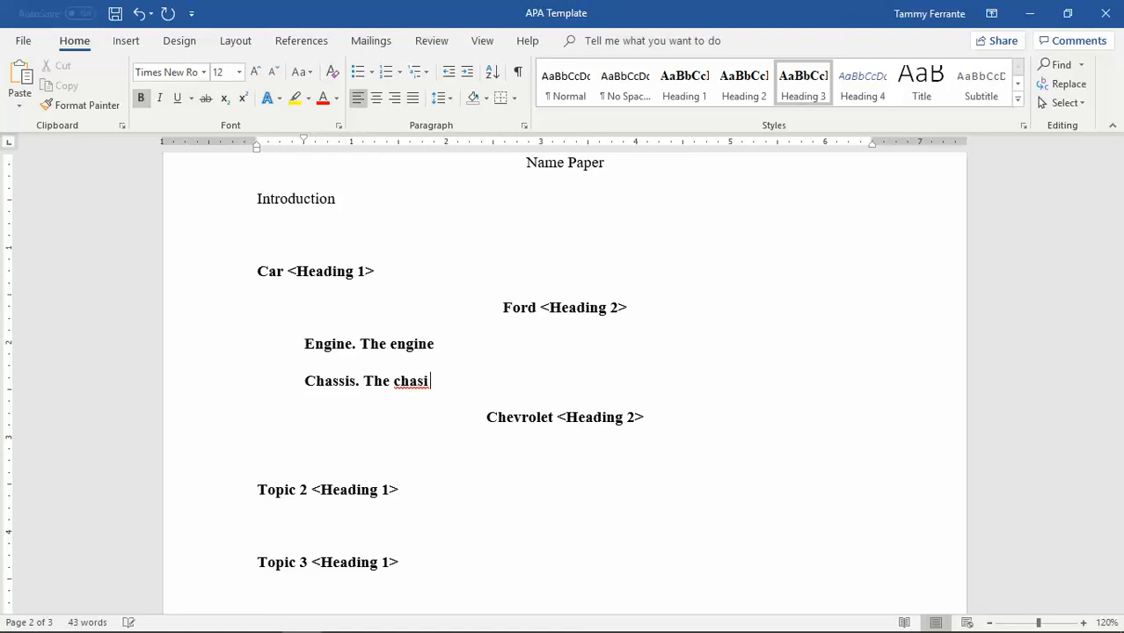
{"action": "key", "text": "BackSpace"}
{"action": "key", "text": "BackSpace"}
{"action": "type", "text": "assis is assembled...."}
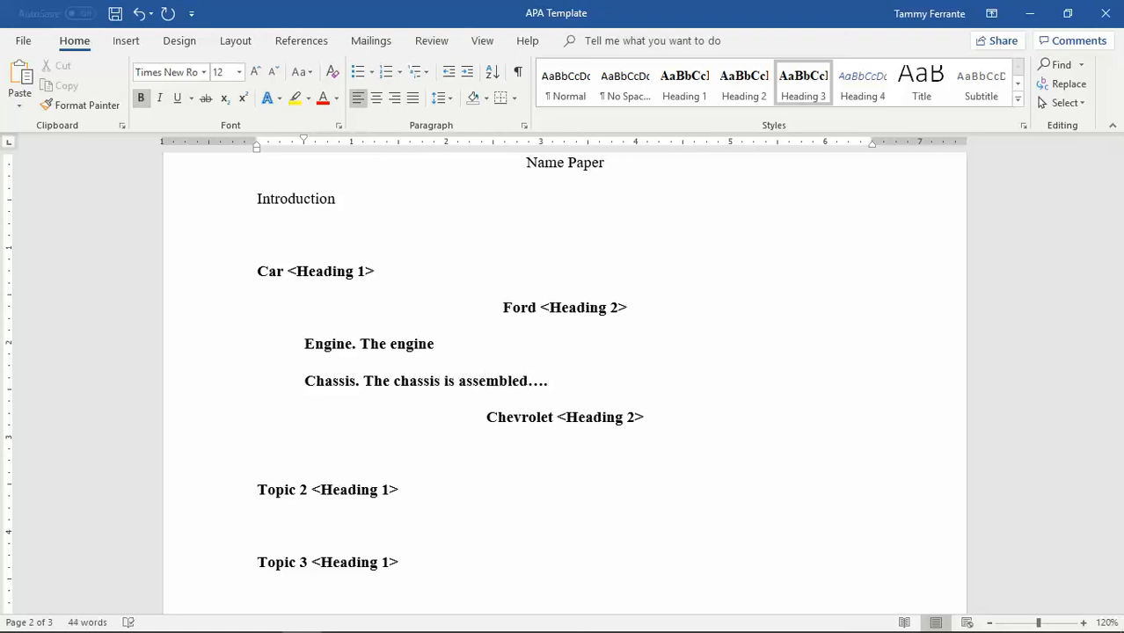
Insert the label "<Heading 3>" after the word Engine, before its period
{"action": "left_click", "coordinate": [356, 344]}
{"action": "type", "text": "<lev"}
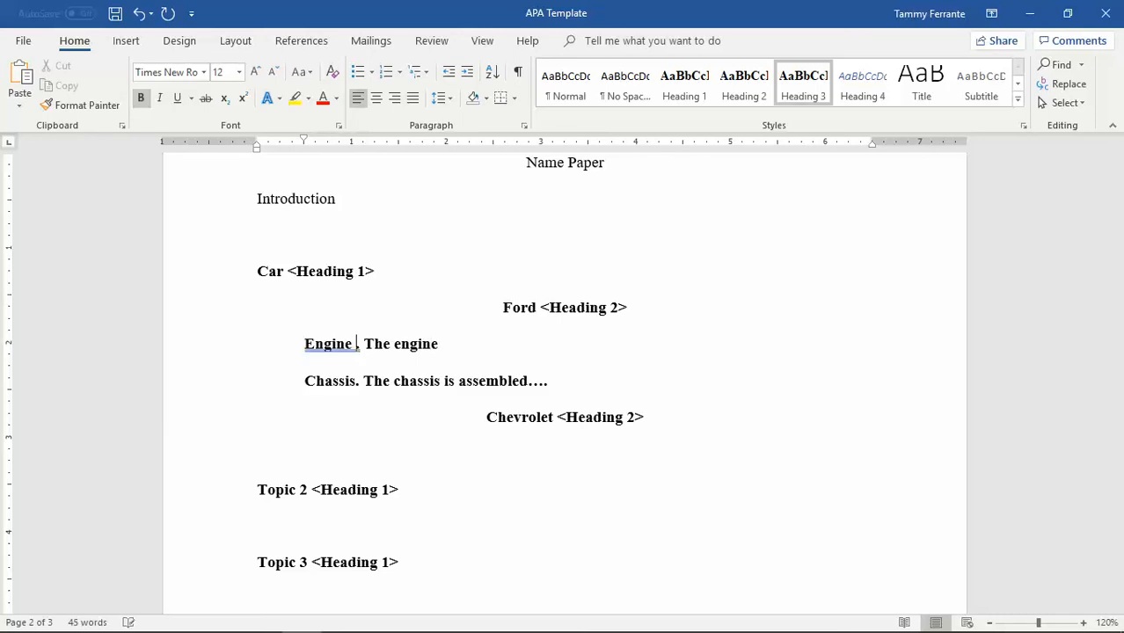
{"action": "key", "text": "BackSpace"}
{"action": "key", "text": "BackSpace"}
{"action": "key", "text": "BackSpace"}
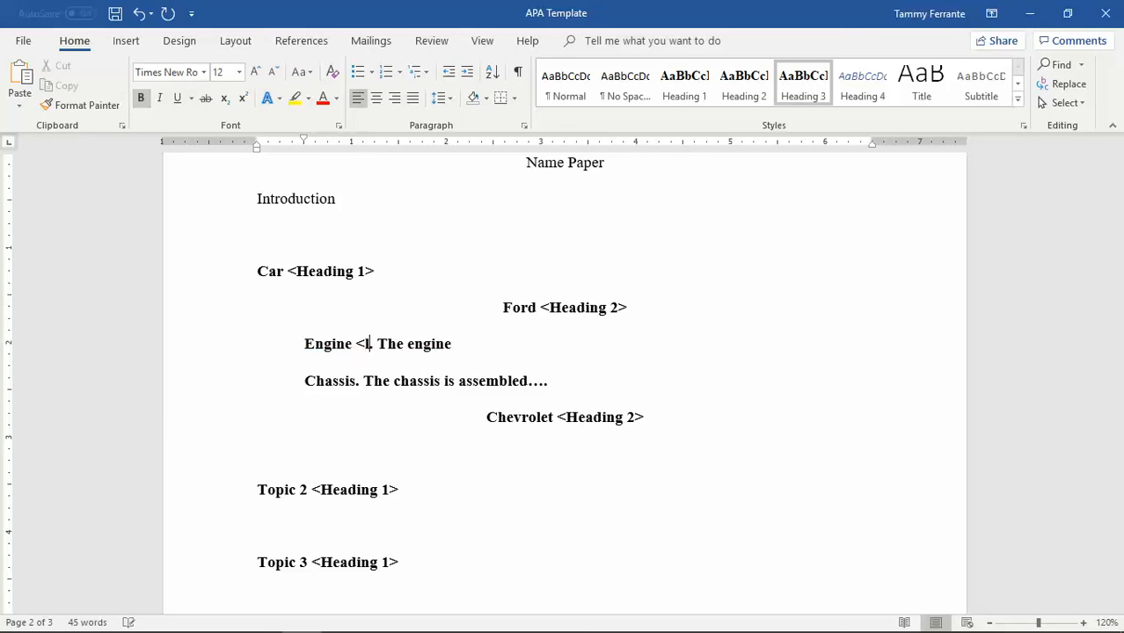
{"action": "type", "text": "Heading "}
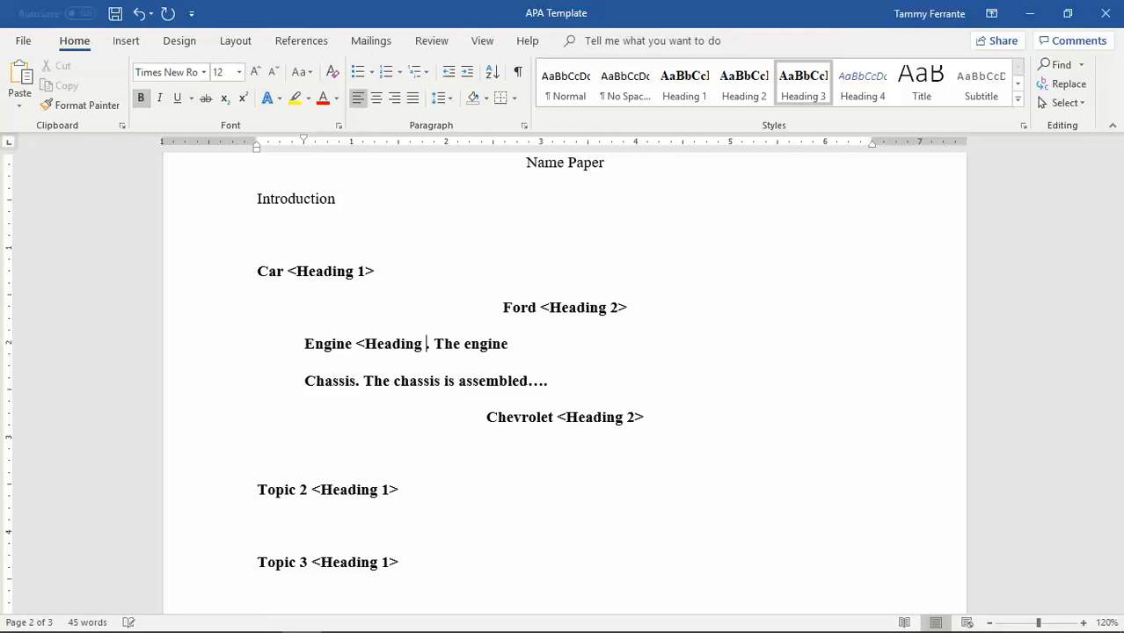
{"action": "type", "text": "3>"}
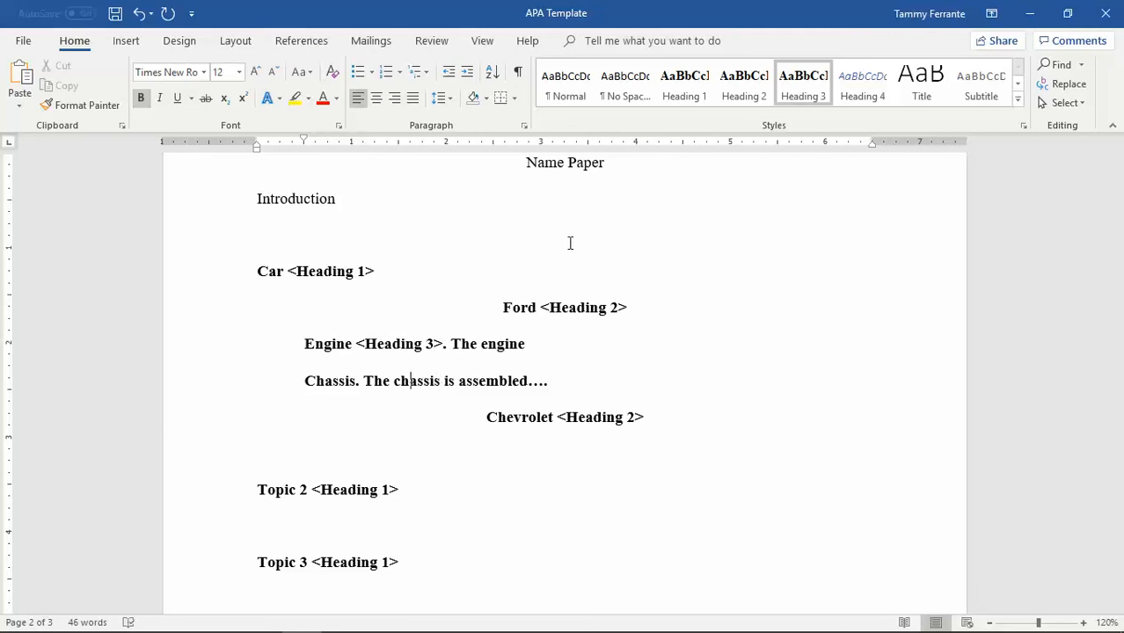
Insert the label "<Heading 3>" after the word Chassis, before its period
{"action": "key", "text": "Left"}
{"action": "key", "text": "Left"}
{"action": "key", "text": "Left"}
{"action": "key", "text": "Left"}
{"action": "key", "text": "Left"}
{"action": "key", "text": "Left"}
{"action": "key", "text": "Left"}
{"action": "key", "text": "Left"}
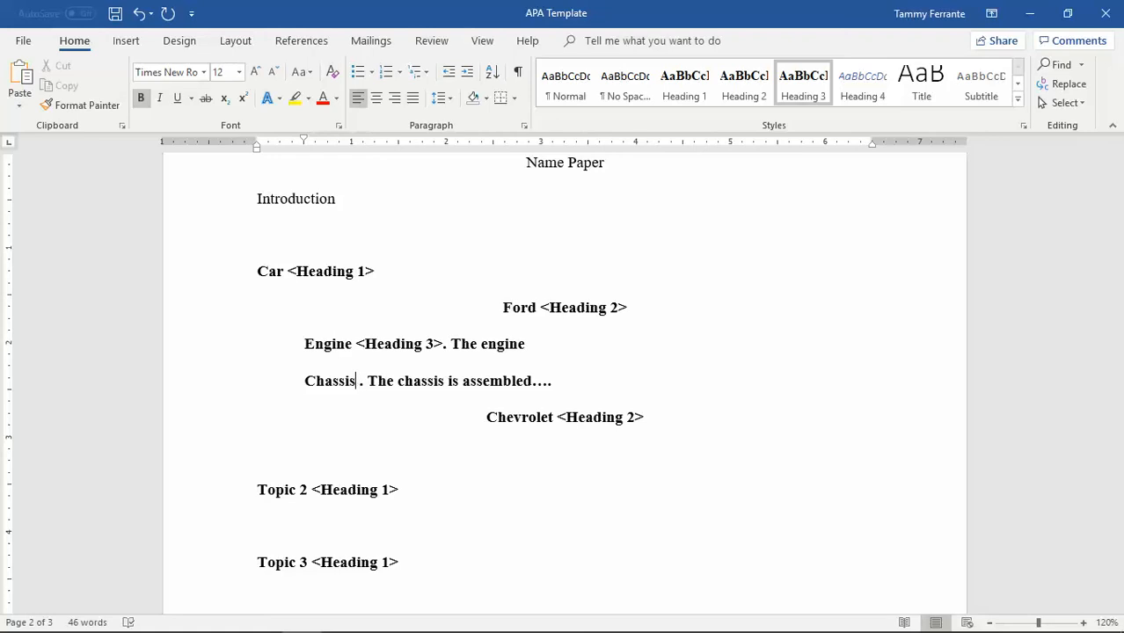
{"action": "type", "text": "<Heading"}
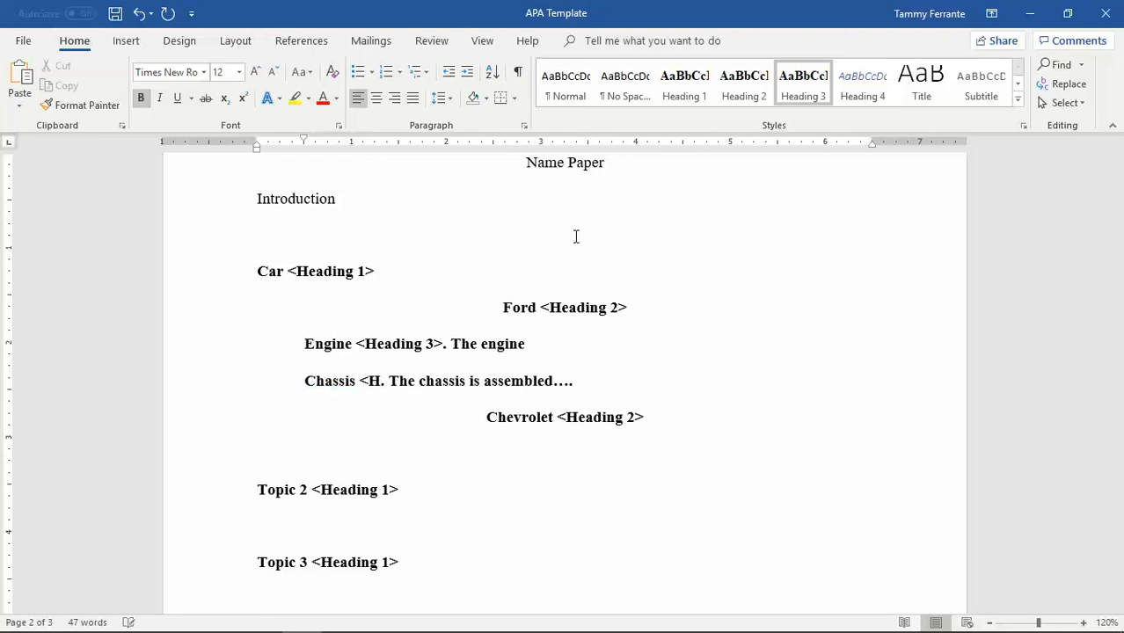
{"action": "type", "text": " 3"}
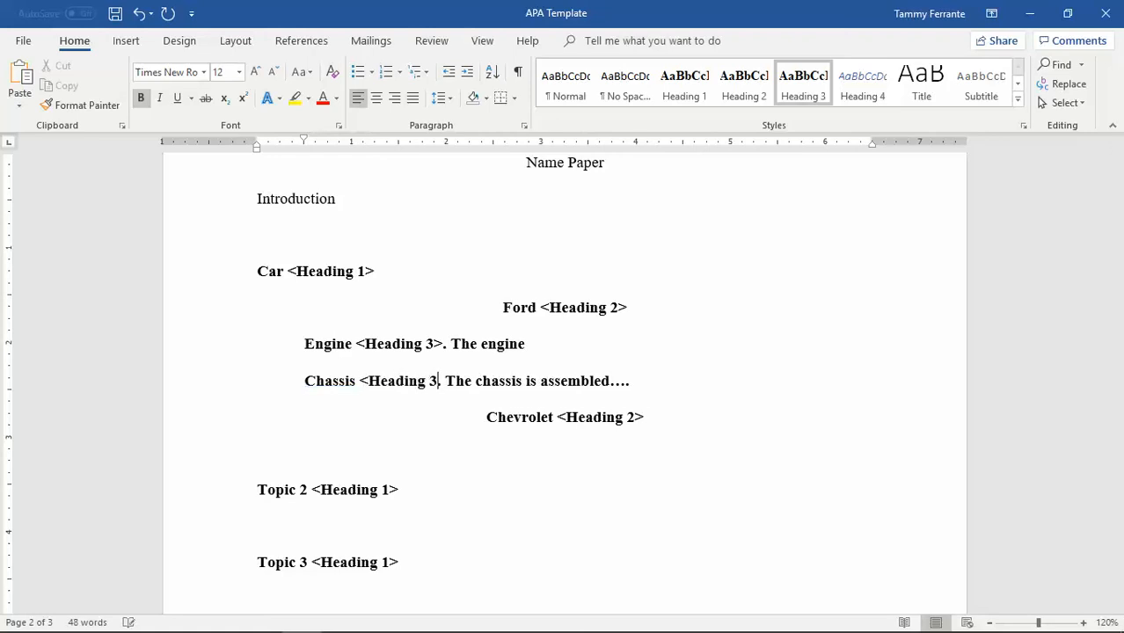
{"action": "type", "text": ">"}
{"action": "key", "text": "Left"}
{"action": "key", "text": "Left"}
{"action": "key", "text": "Left"}
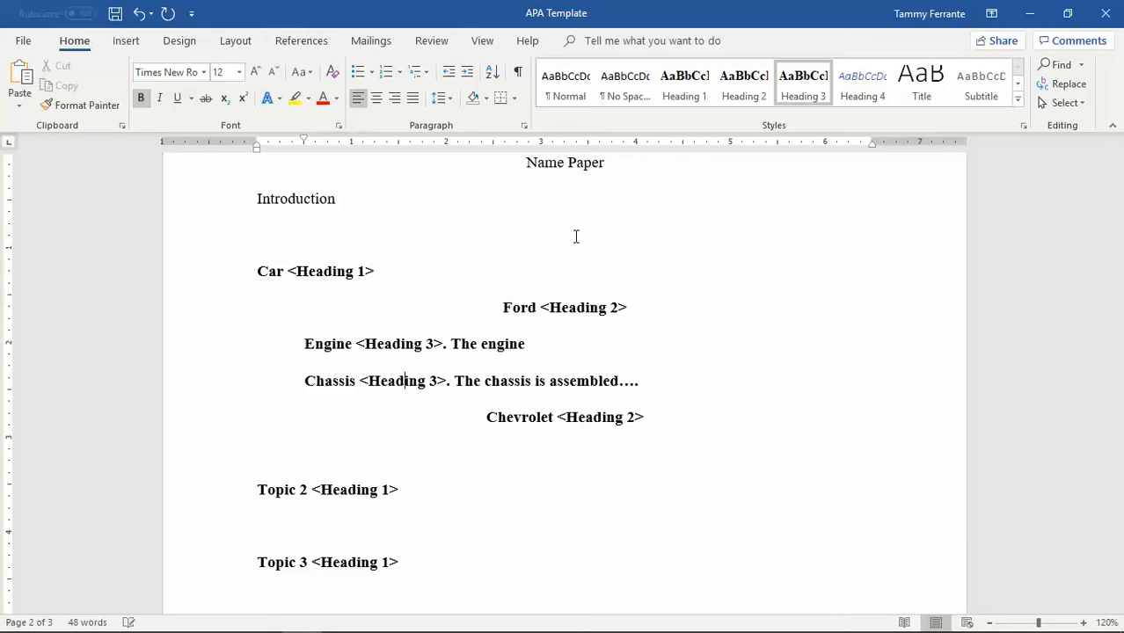
{"action": "key", "text": "Left"}
{"action": "key", "text": "Left"}
{"action": "key", "text": "Up"}
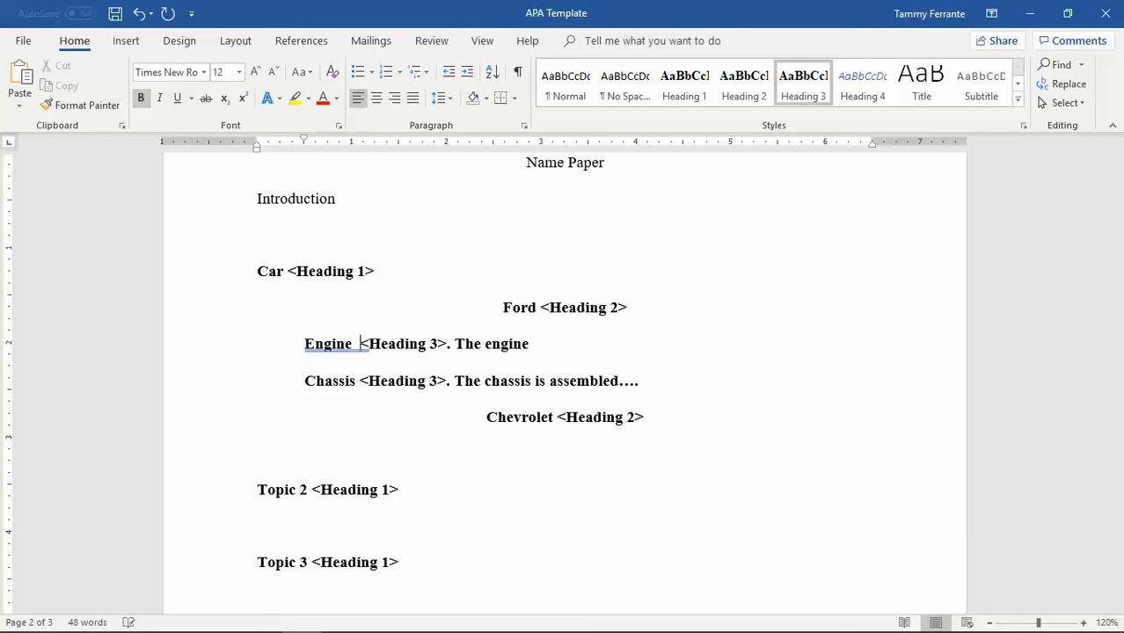
{"action": "key", "text": "Down"}
{"action": "key", "text": "Up"}
{"action": "key", "text": "Down"}
{"action": "key", "text": "Up"}
{"action": "key", "text": "Up"}
{"action": "key", "text": "Down"}
{"action": "key", "text": "Left"}
{"action": "key", "text": "Delete"}
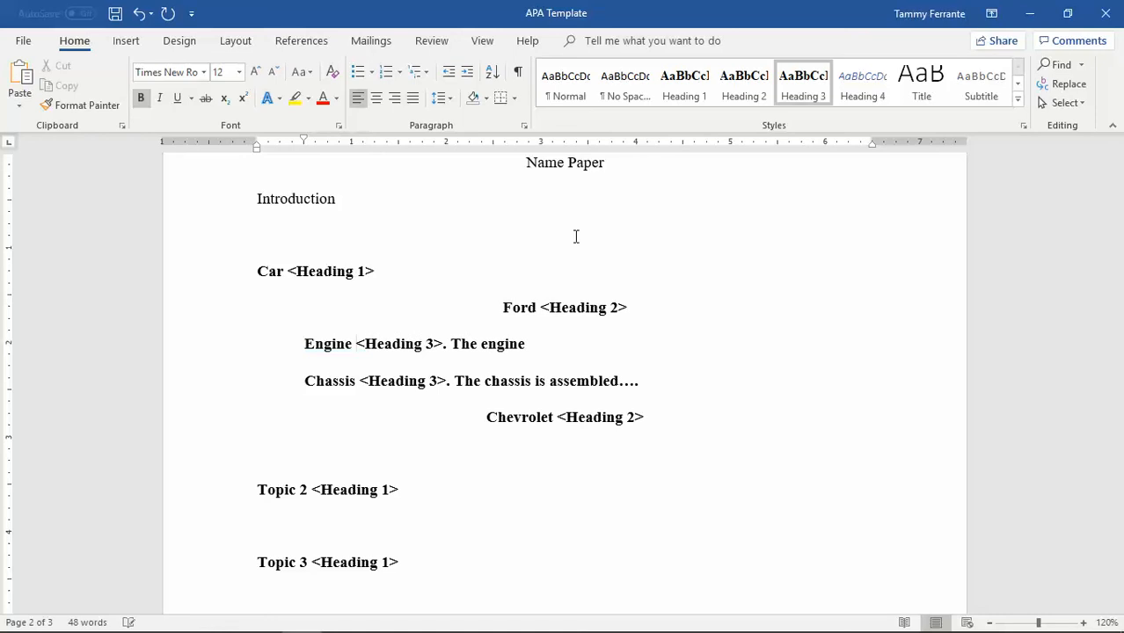
Remove the space between Chassis and its <Heading 3> label
{"action": "key", "text": "Down"}
{"action": "key", "text": "Down"}
{"action": "key", "text": "Up"}
{"action": "key", "text": "Delete"}
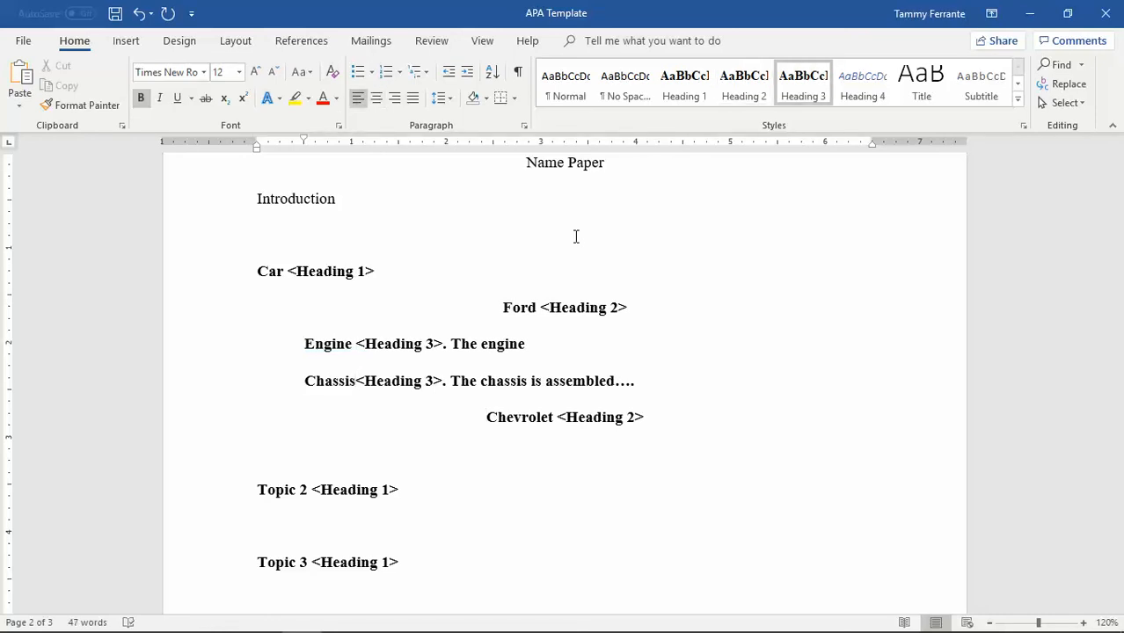
{"action": "key", "text": "Down"}
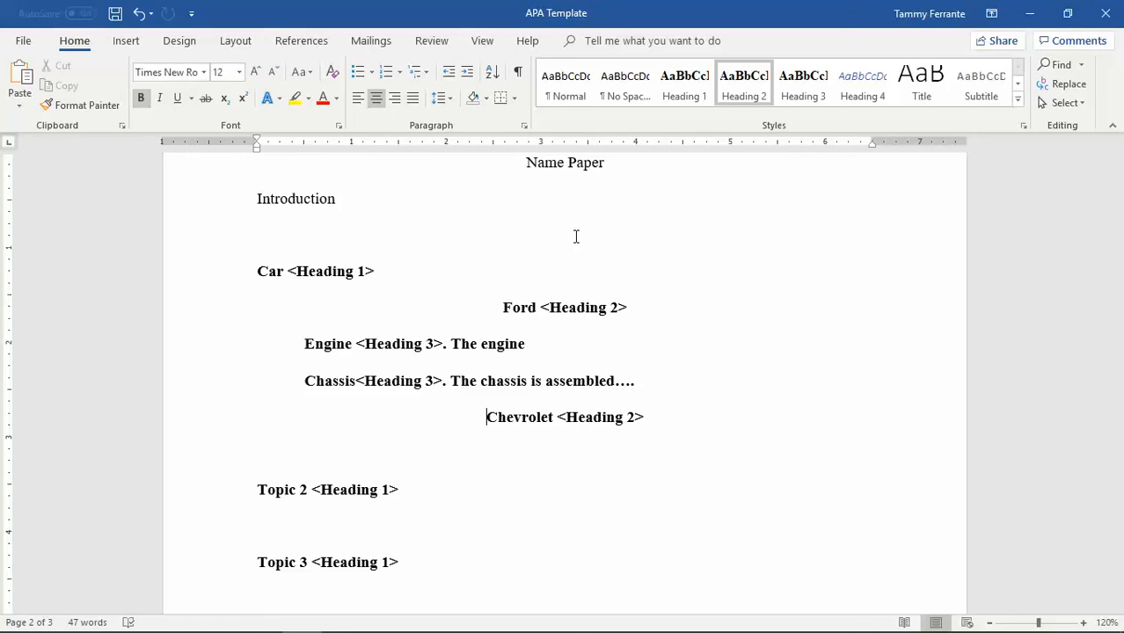
Look through the outline from the Chevrolet heading to the last page and back up to the Name Paper title
{"action": "key", "text": "Down"}
{"action": "key", "text": "Down"}
{"action": "key", "text": "Down"}
{"action": "key", "text": "Down"}
{"action": "key", "text": "Down"}
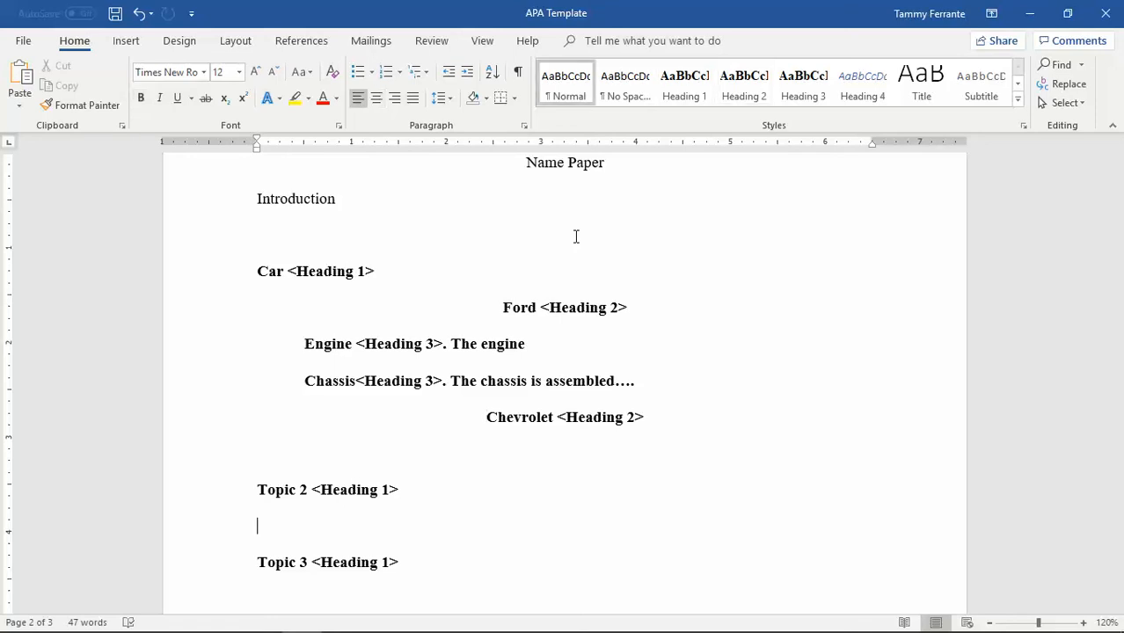
{"action": "key", "text": "Down"}
{"action": "key", "text": "Down"}
{"action": "key", "text": "Down"}
{"action": "key", "text": "Up"}
{"action": "key", "text": "Up"}
{"action": "key", "text": "Up"}
{"action": "key", "text": "Up"}
{"action": "key", "text": "Up"}
{"action": "key", "text": "Up"}
{"action": "key", "text": "Up"}
{"action": "key", "text": "Up"}
{"action": "key", "text": "Up"}
{"action": "key", "text": "Up"}
{"action": "key", "text": "Up"}
{"action": "key", "text": "Up"}
{"action": "key", "text": "Up"}
{"action": "key", "text": "Up"}
{"action": "key", "text": "Up"}
{"action": "key", "text": "Up"}
{"action": "key", "text": "Up"}
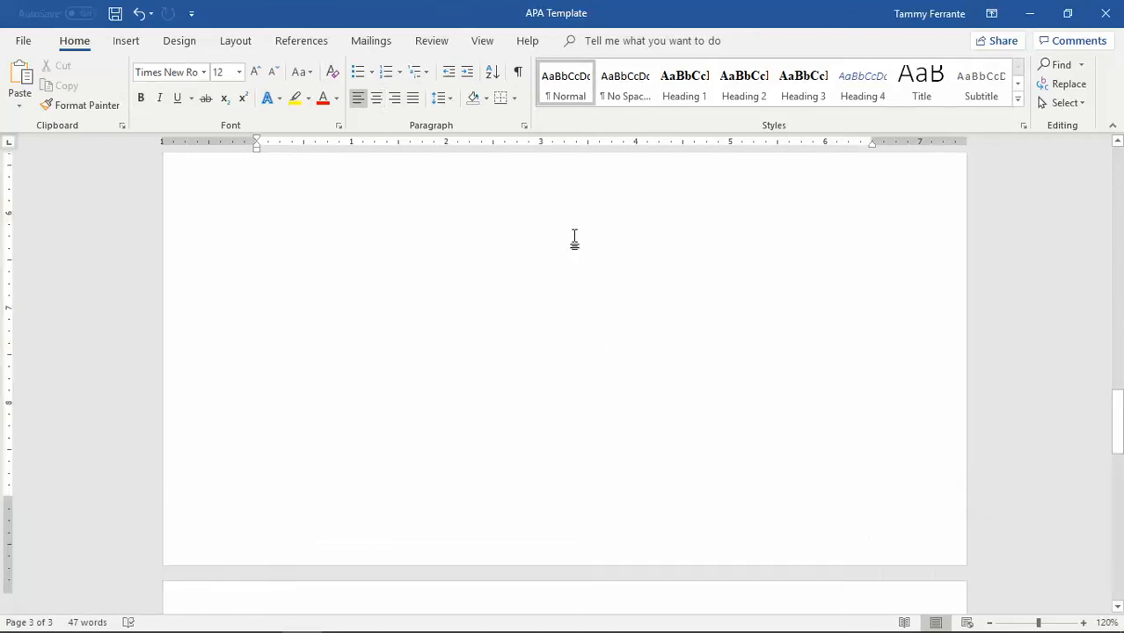
{"action": "key", "text": "Up"}
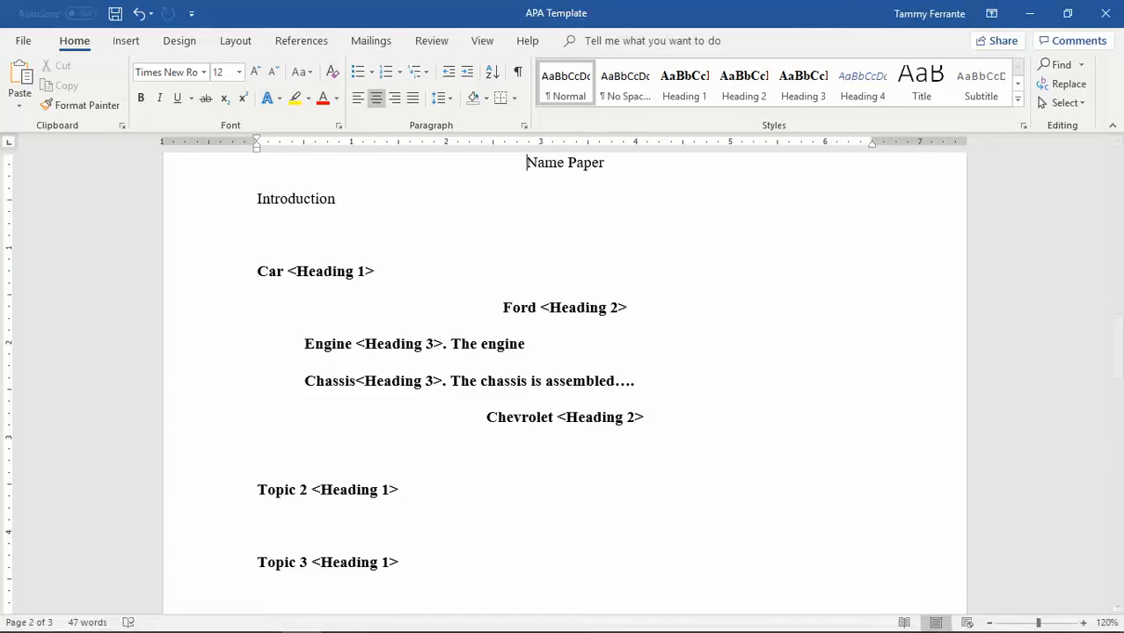
Switch to the browser showing the APA Style tutorial's Headings page and go back to the previous page
{"action": "left_click", "coordinate": [221, 627]}
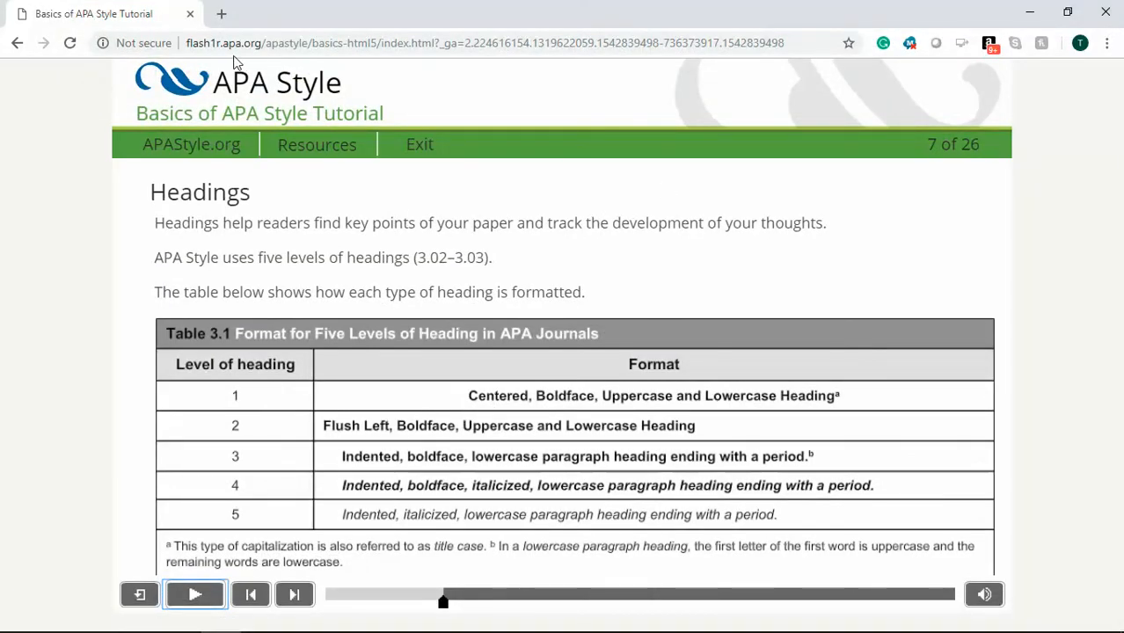
{"action": "left_click", "coordinate": [15, 43]}
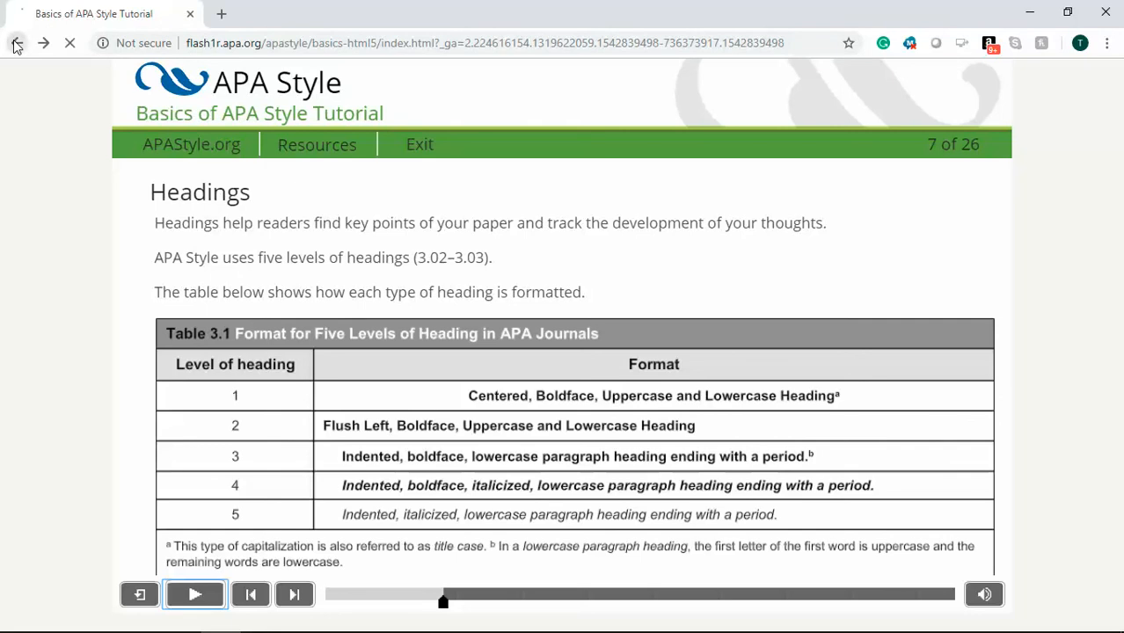